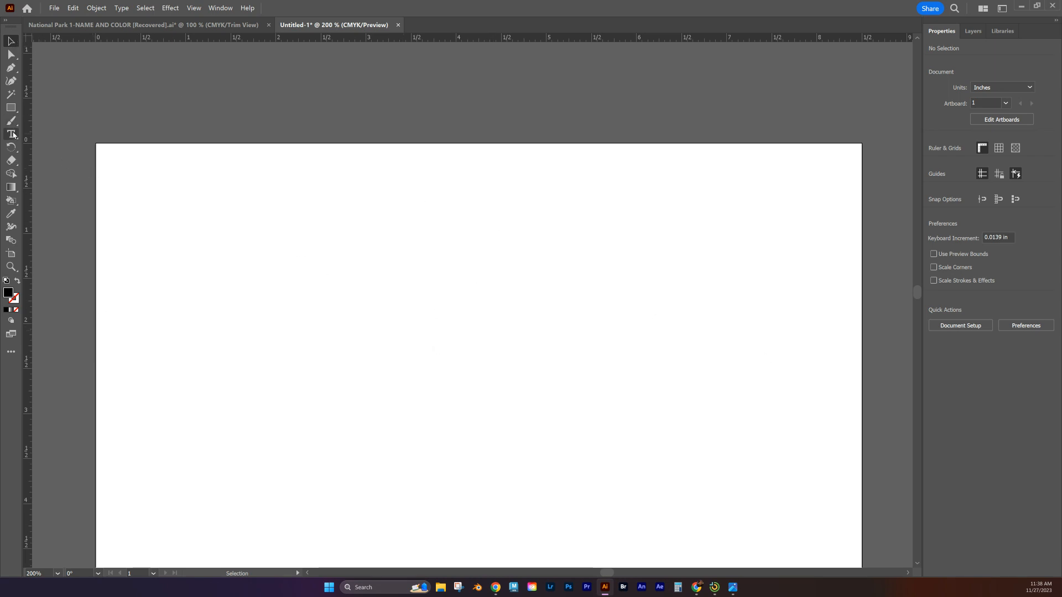
Add a line of placeholder point text near the artboard's top edge and move it left so it fits on the page.
click(12, 134)
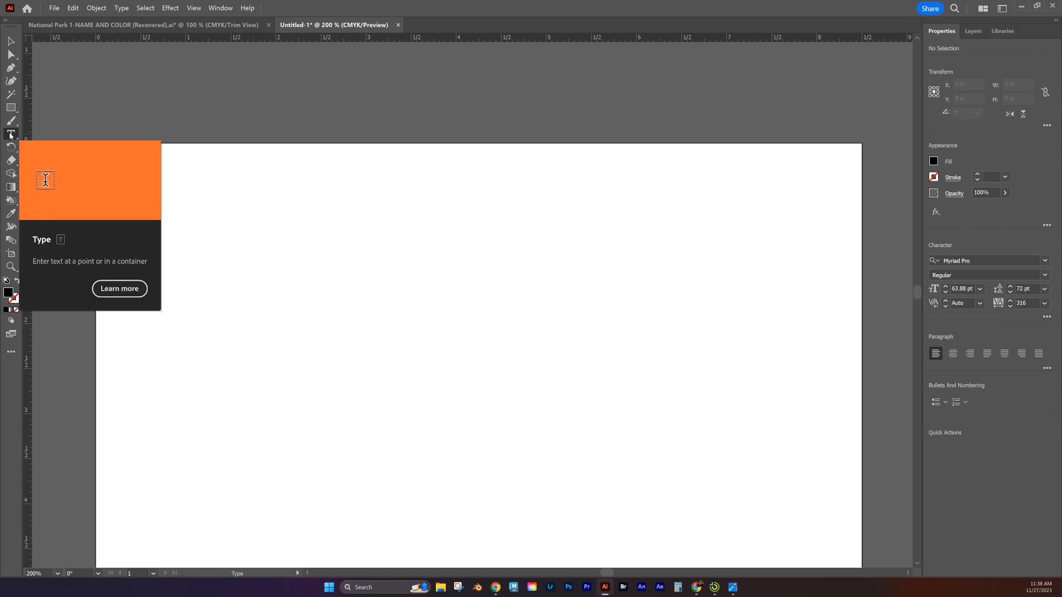
click(11, 135)
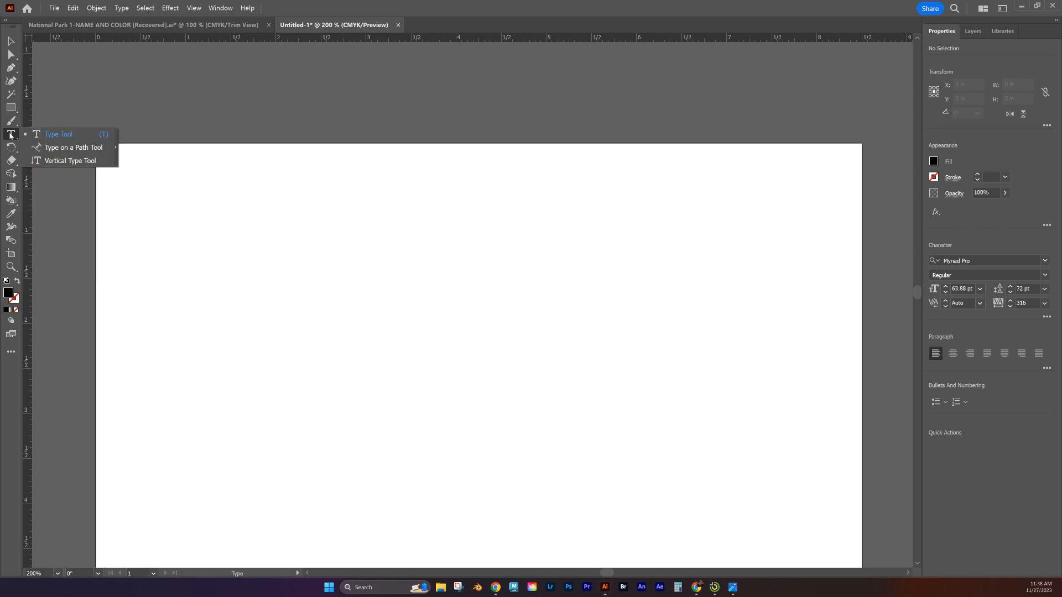
click(59, 138)
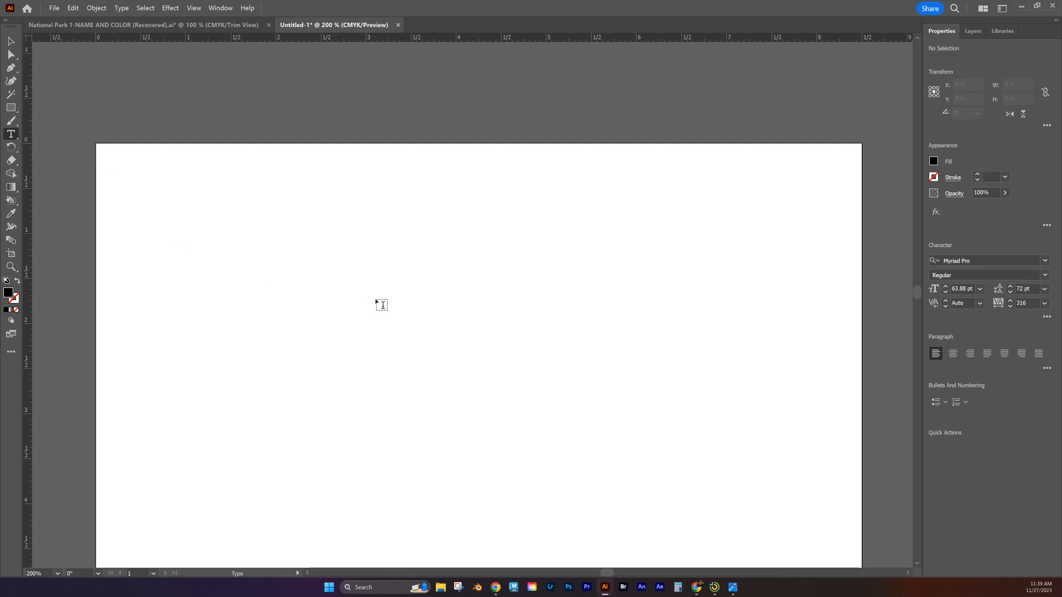
click(329, 248)
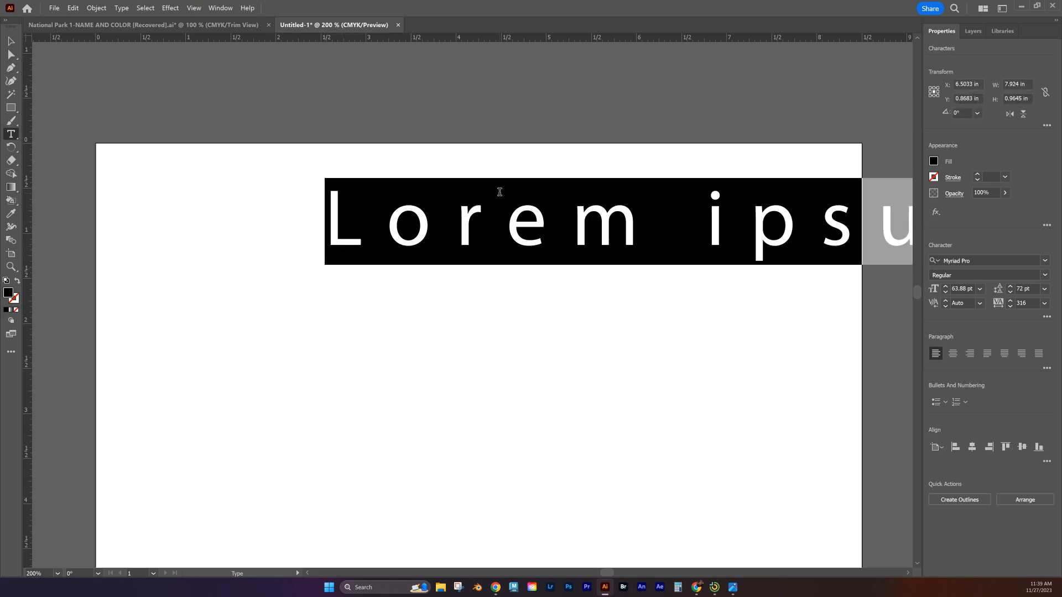
click(11, 41)
drag(570, 186, 390, 183)
Replace the placeholder text with the name in capital letters and finish text editing.
key(t)
triple_click(398, 228)
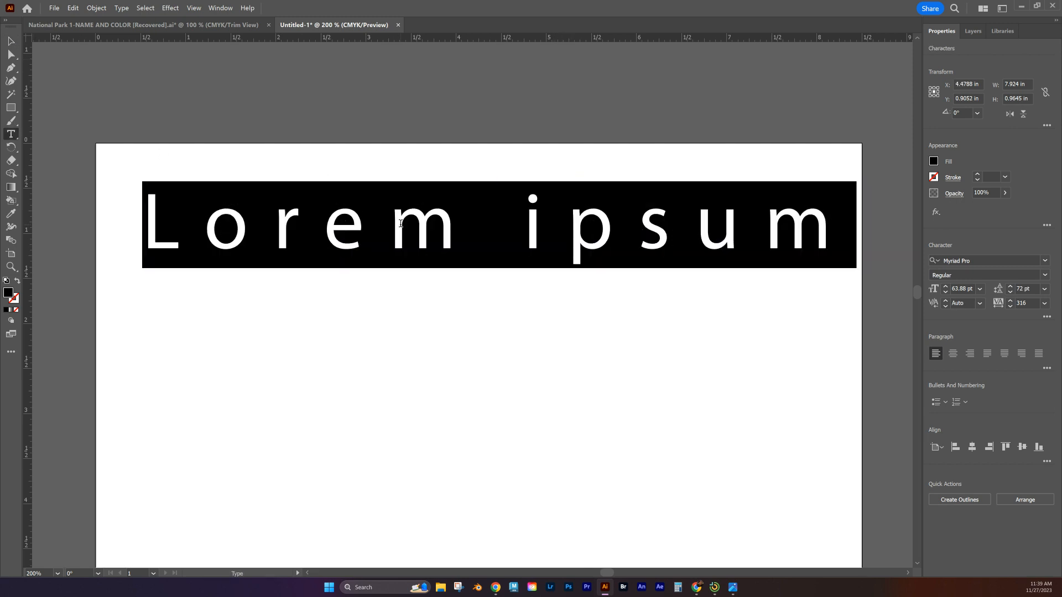
text(FULTON)
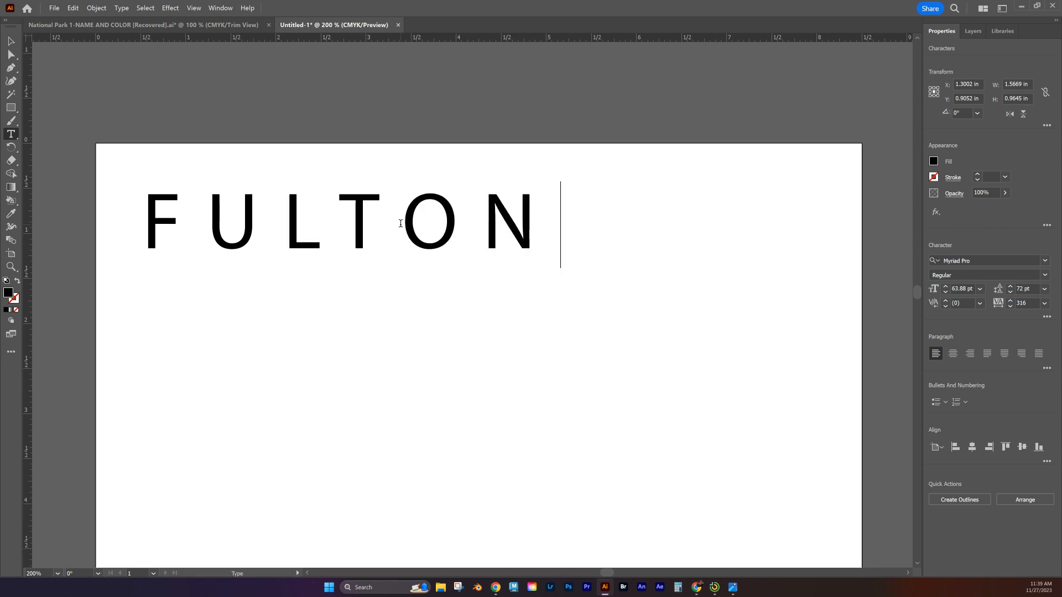
click(11, 41)
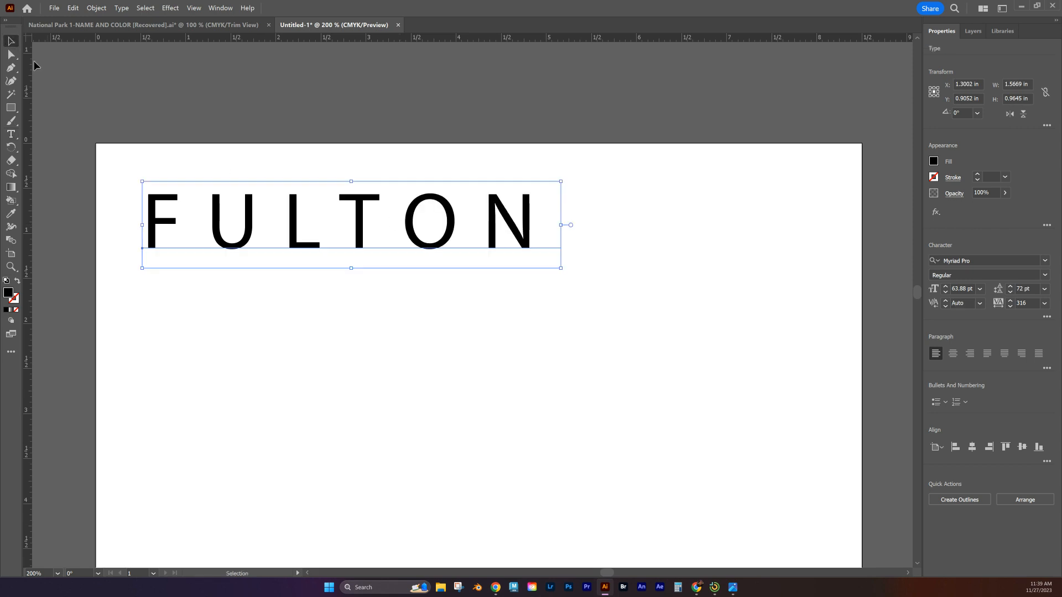
Move the name text to the artboard's horizontal centre near the top, at about X 4.25 in, Y 0.9 in.
click(373, 182)
click(360, 223)
drag(360, 219, 492, 224)
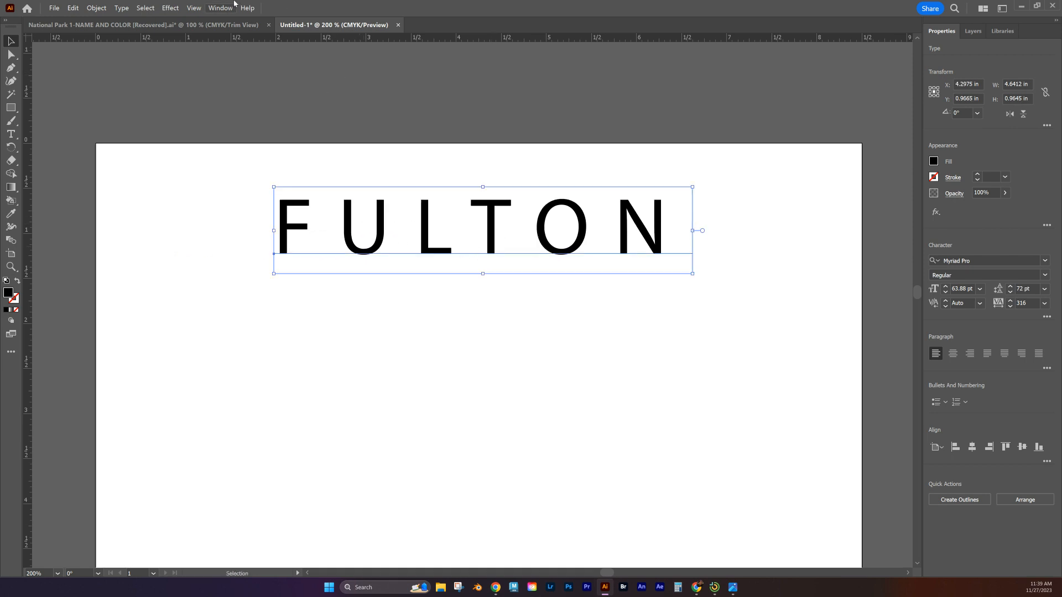
mouse_move(428, 244)
mouse_down()
mouse_move(415, 242)
mouse_move(407, 190)
mouse_move(262, 239)
mouse_move(375, 188)
mouse_move(619, 305)
mouse_move(458, 514)
mouse_move(426, 206)
mouse_move(420, 241)
mouse_move(431, 188)
mouse_move(422, 237)
mouse_up()
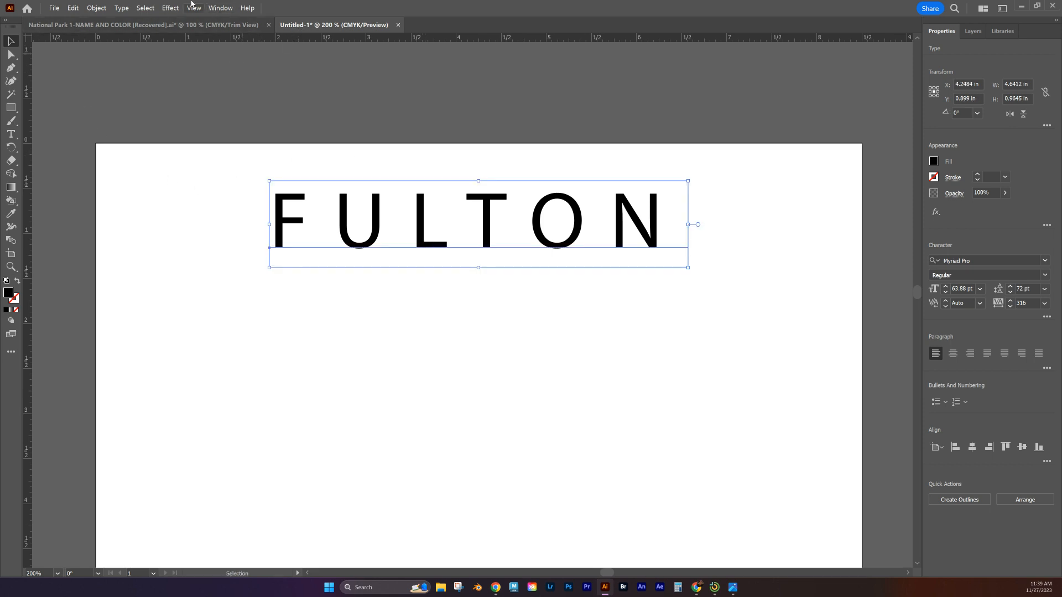
drag(419, 201, 422, 204)
Hide the document rulers and show them again, twice.
click(193, 9)
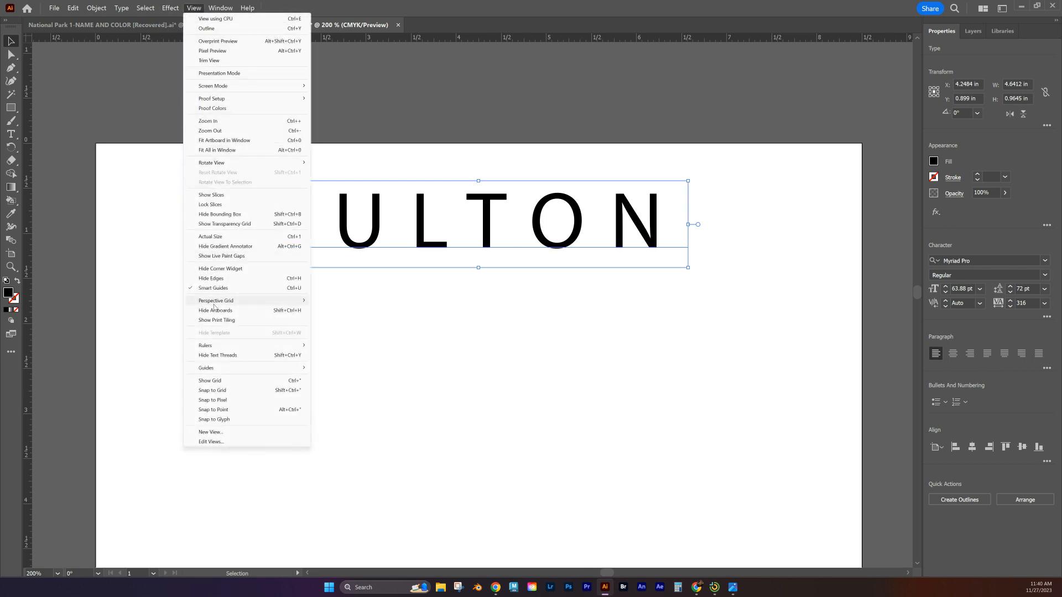
mouse_move(219, 346)
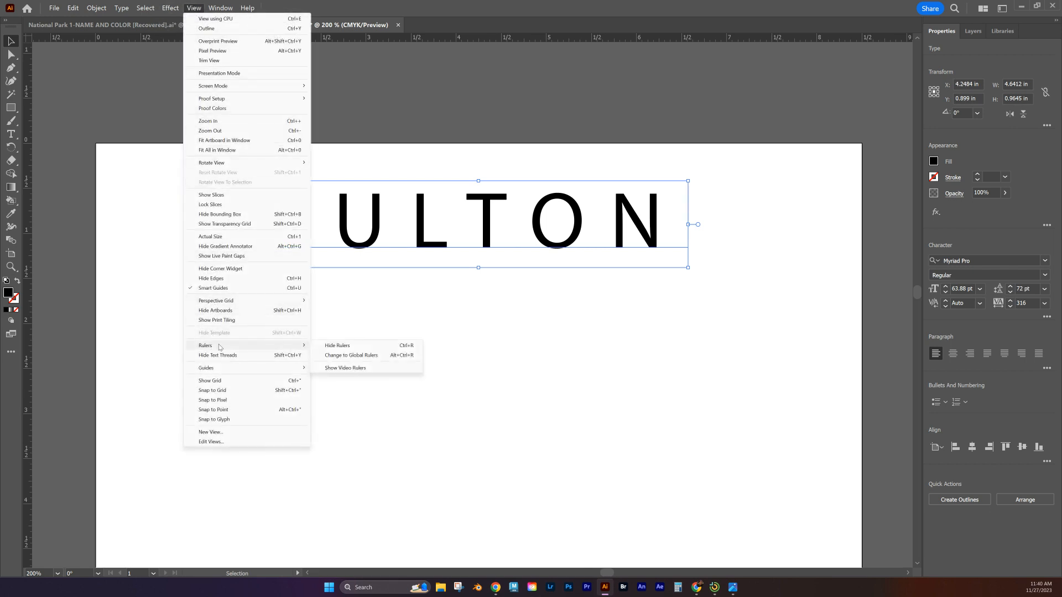
click(344, 346)
click(198, 8)
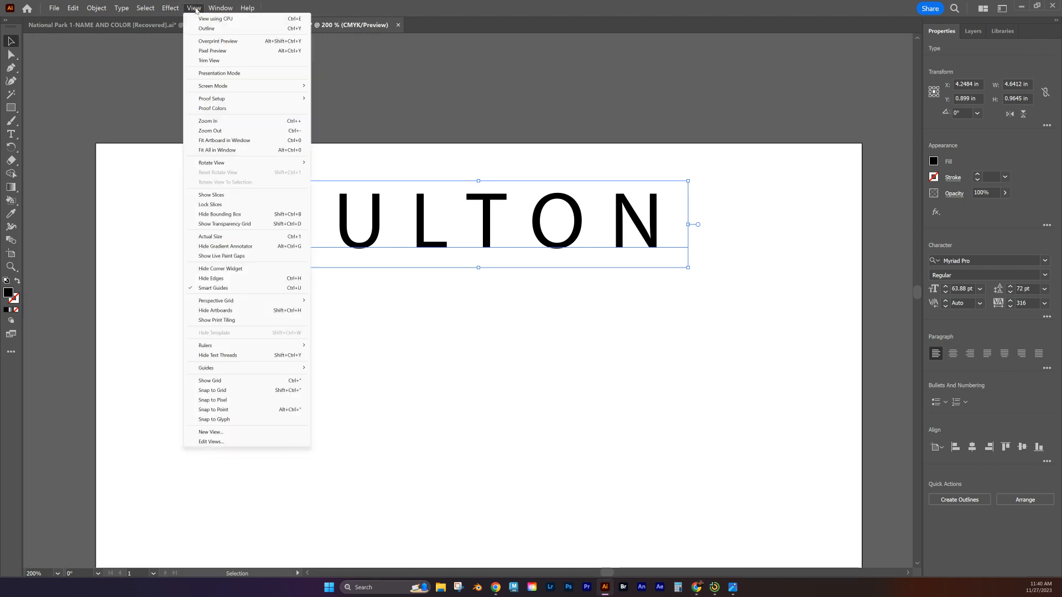
mouse_move(261, 347)
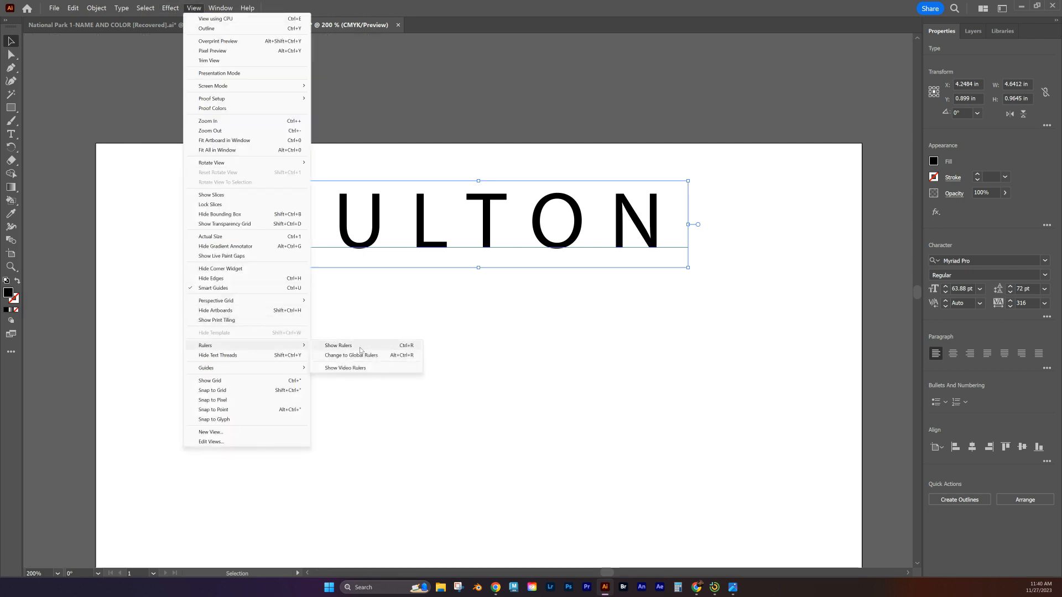
click(360, 347)
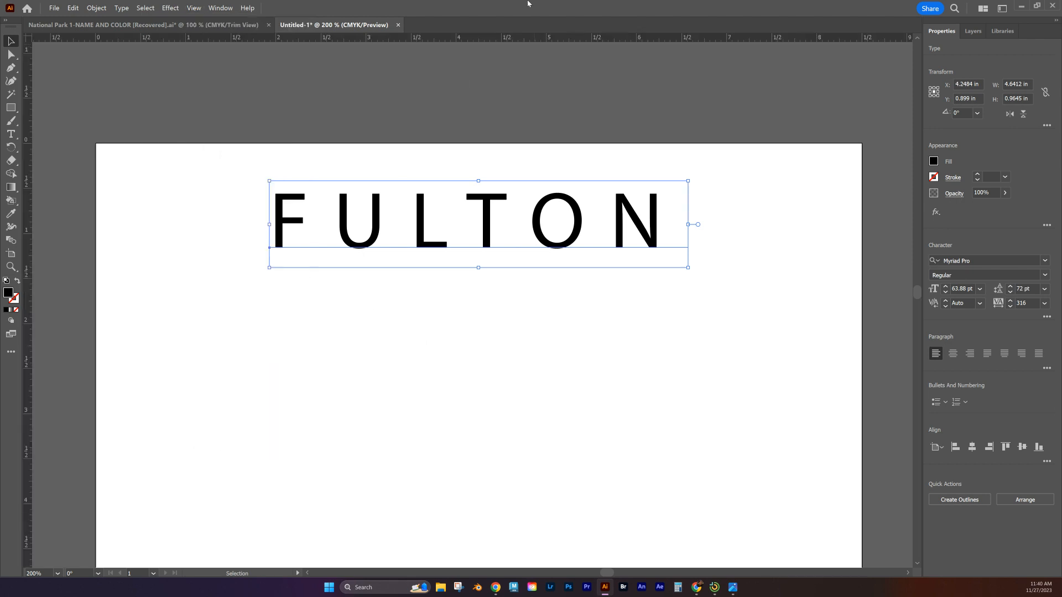
key(a)
key(ctrl+r)
key(ctrl+r)
key(v)
Set the ruler units to inches and place a horizontal guide about 0.5 in below the artboard's top edge.
right_click(421, 38)
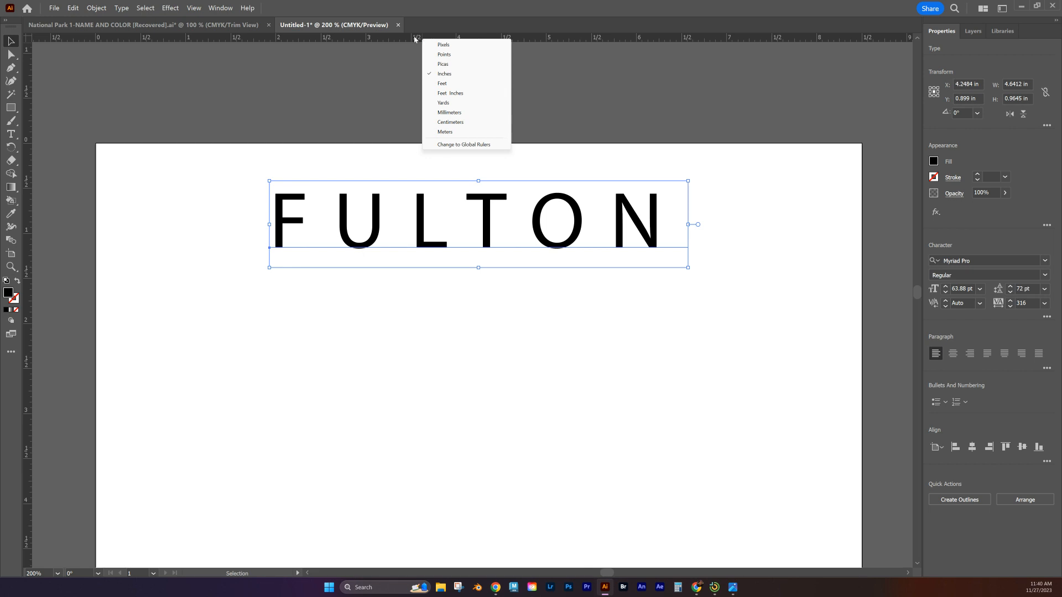
click(455, 75)
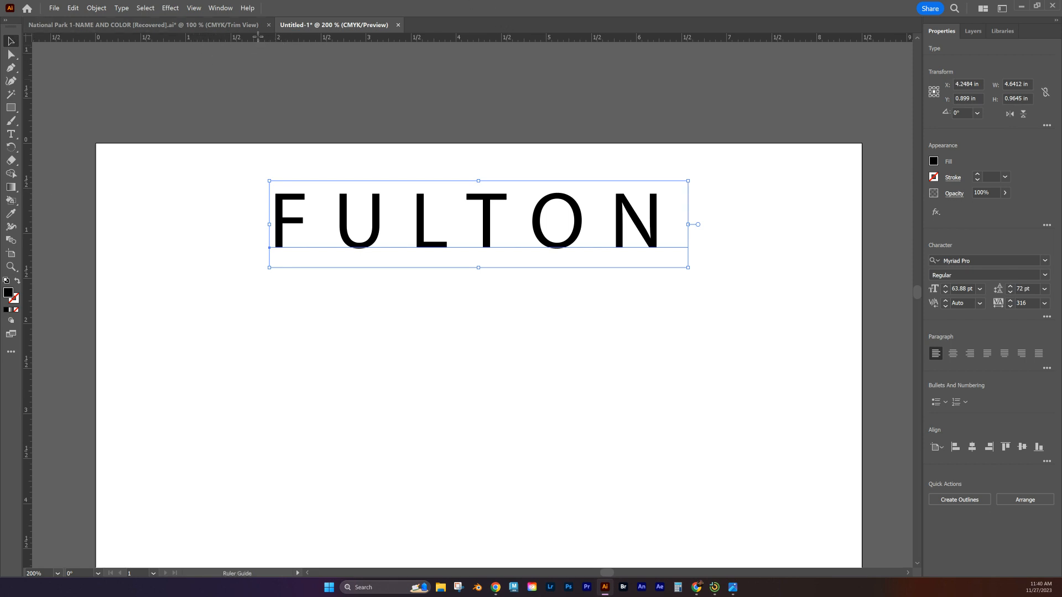
drag(257, 37, 238, 190)
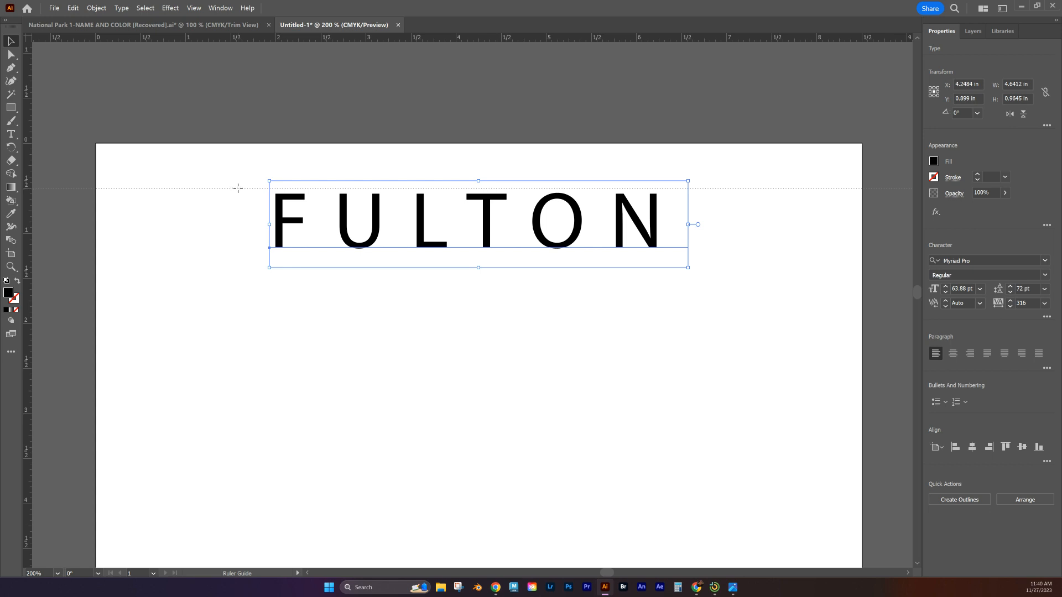
drag(238, 188, 238, 187)
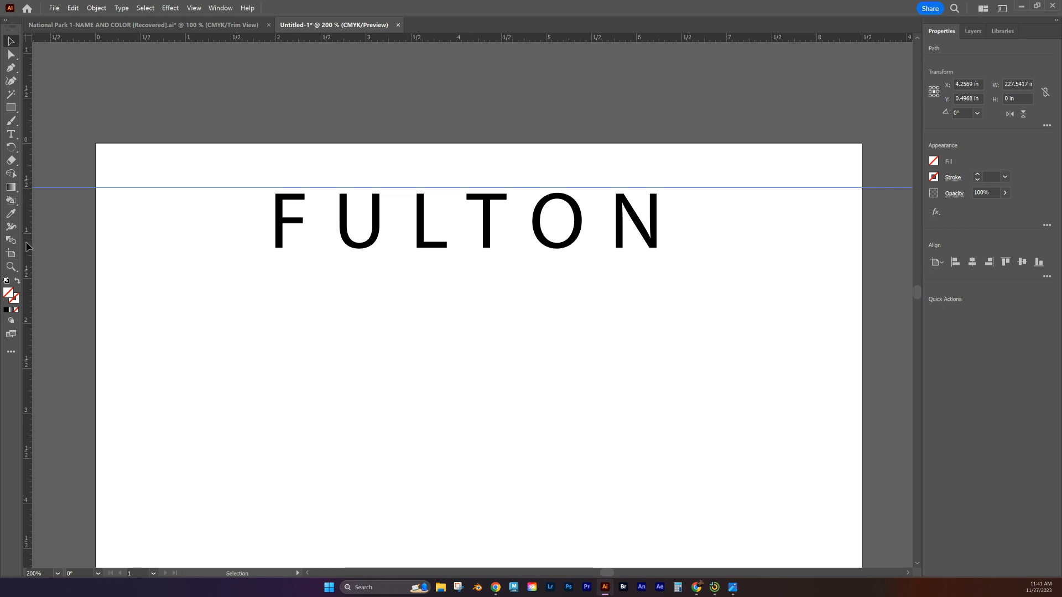
Place two vertical guides at about 0.5 in and 8 in from the artboard's left edge.
drag(26, 242, 141, 249)
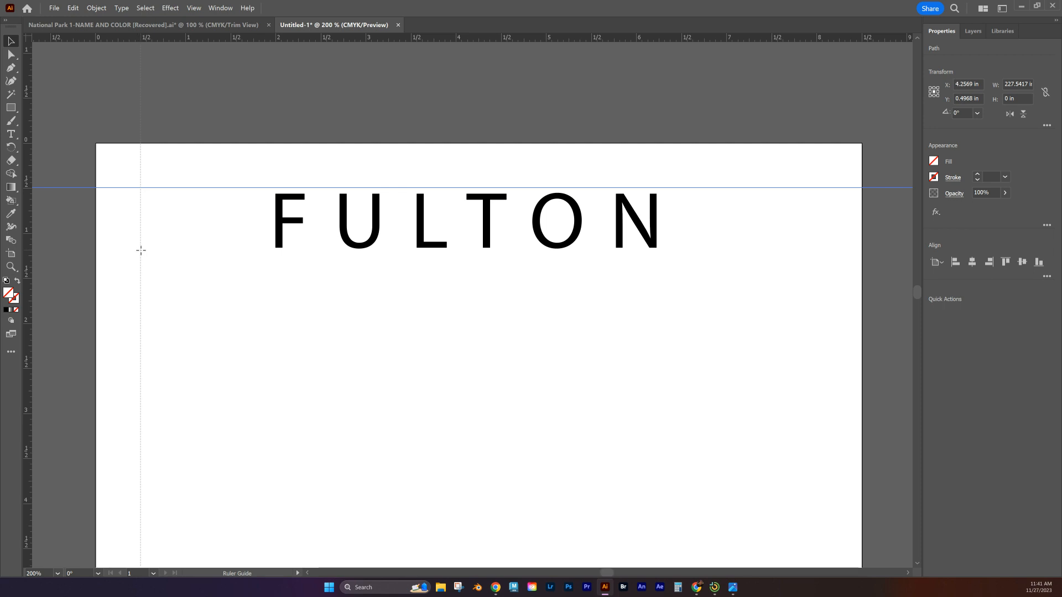
drag(140, 250, 141, 250)
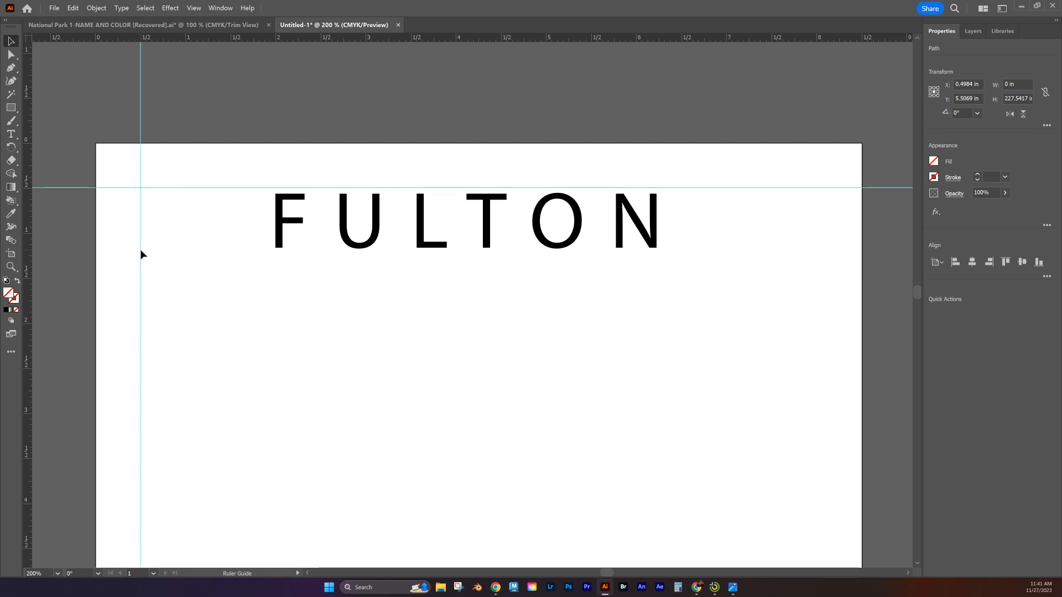
drag(31, 243, 75, 249)
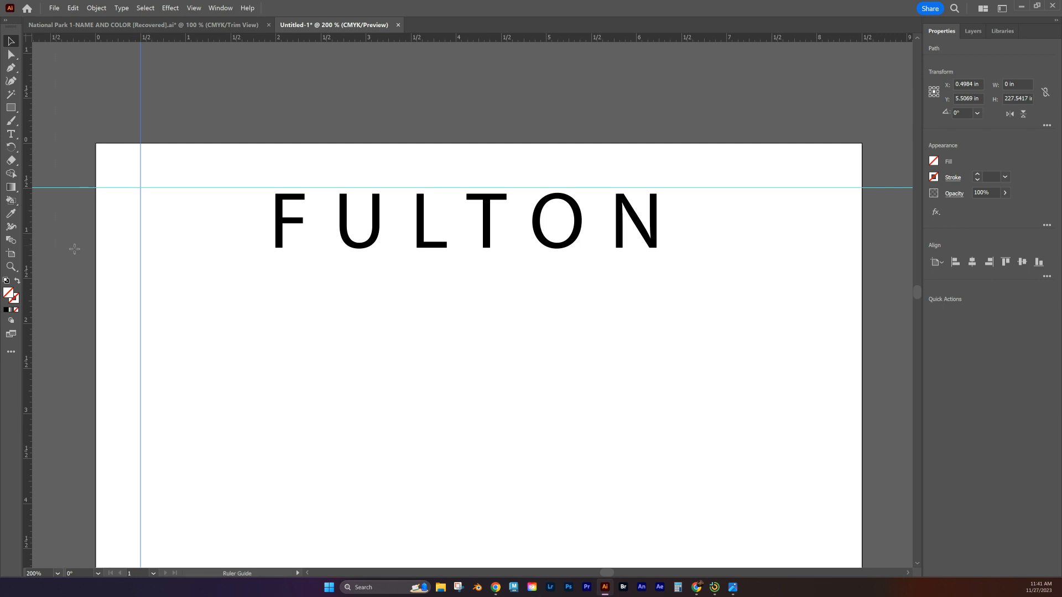
drag(458, 289, 816, 323)
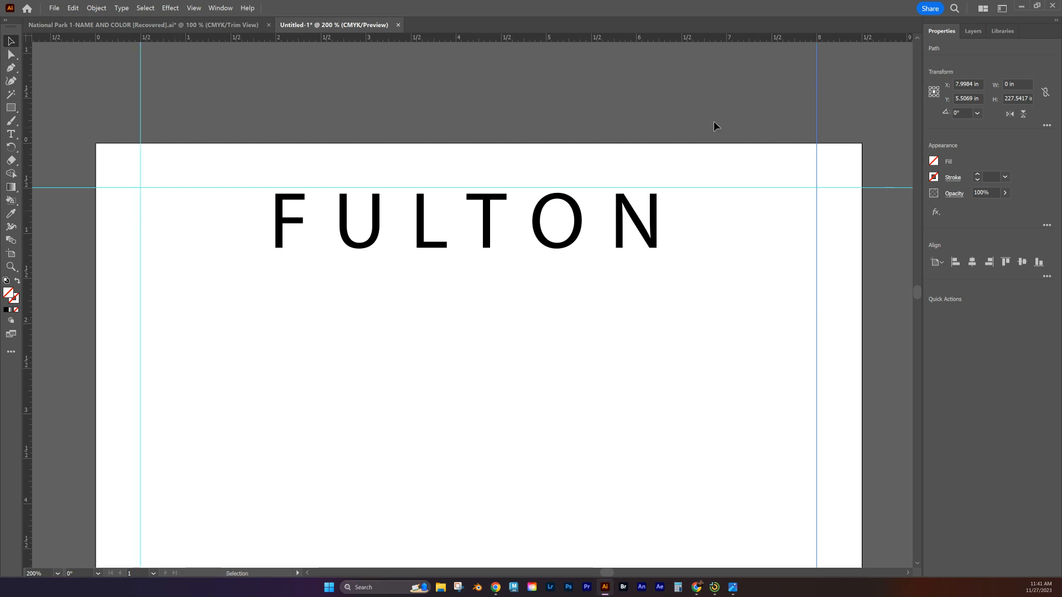
scroll(523, 409, down, 3)
scroll(557, 400, up, 3)
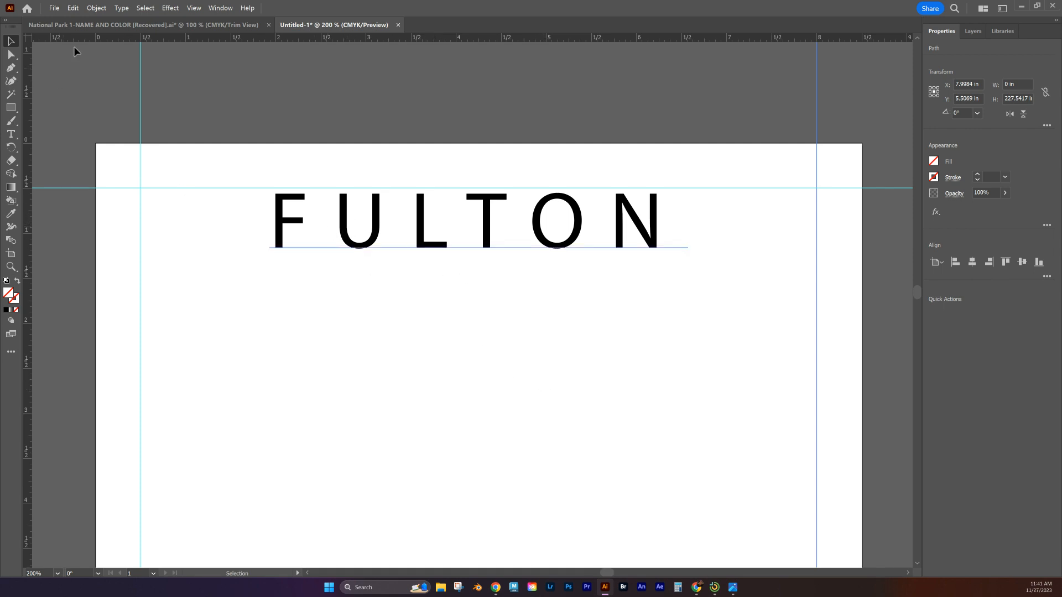
Enlarge the name text proportionally to about 80.56 pt and position it just below the horizontal guide, between the two vertical guides.
click(359, 249)
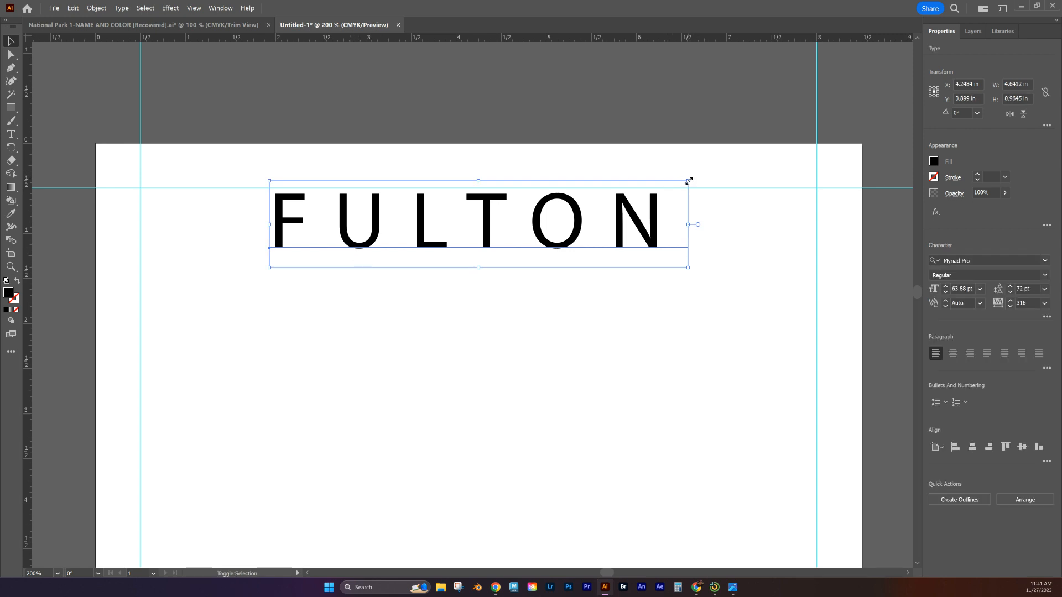
drag(687, 181, 794, 158)
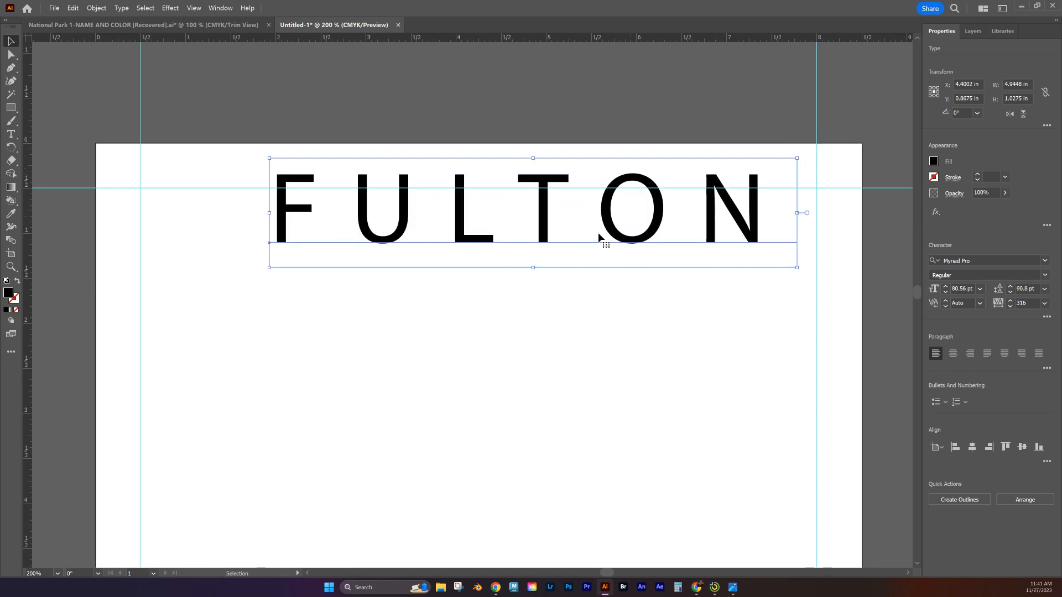
drag(615, 231, 561, 241)
mouse_move(239, 243)
mouse_down()
mouse_move(250, 244)
mouse_move(242, 247)
mouse_up()
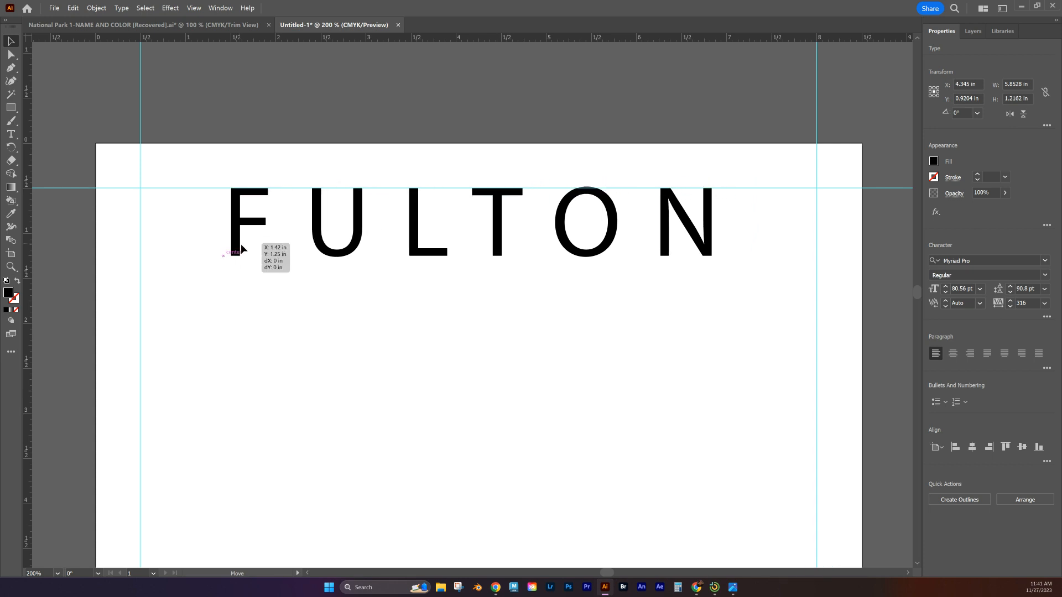
drag(242, 248, 232, 239)
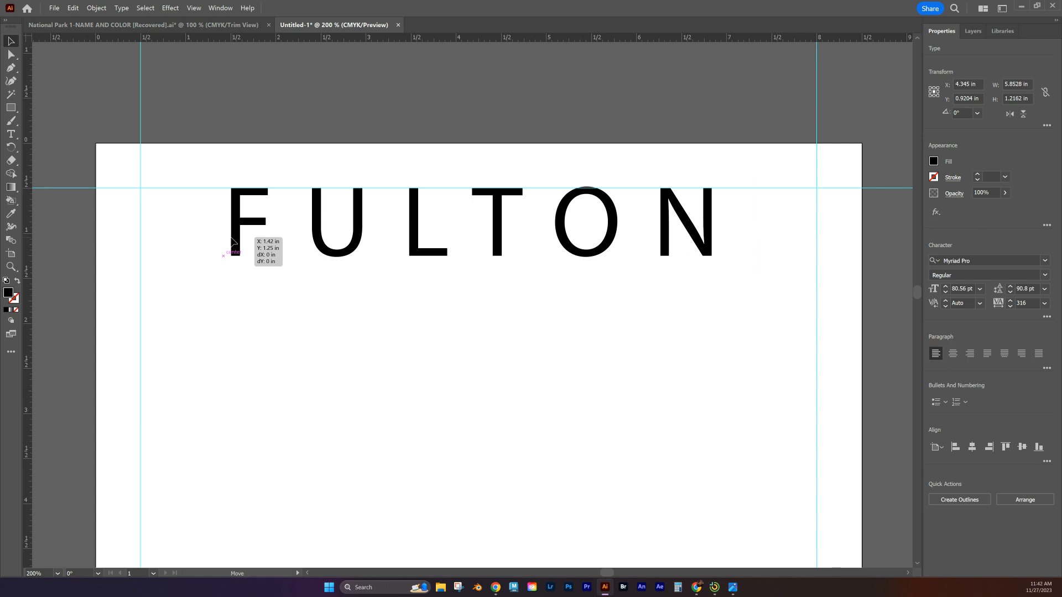
drag(232, 240, 231, 241)
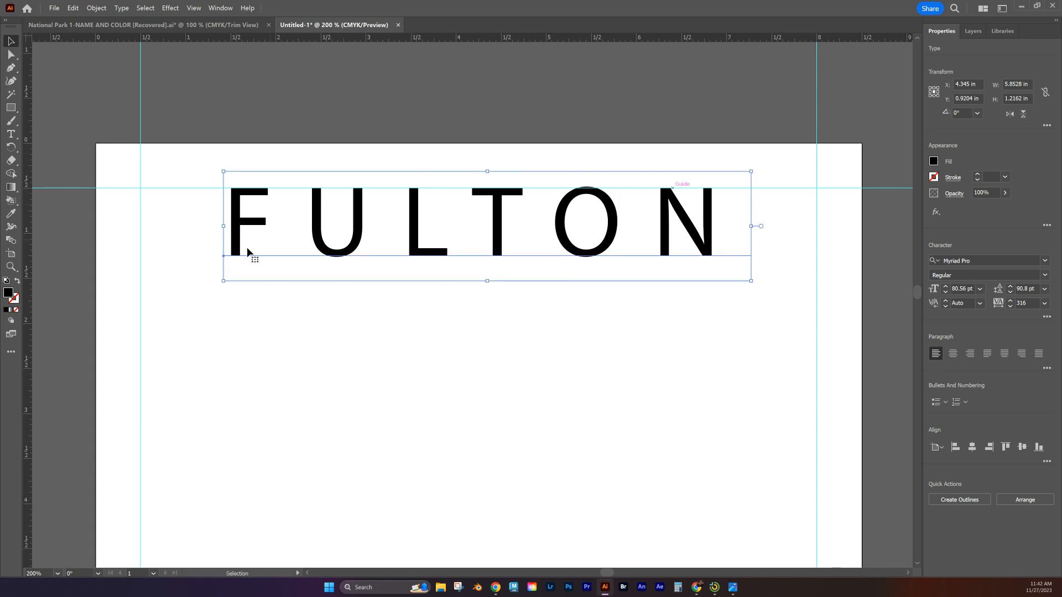
drag(240, 244, 239, 263)
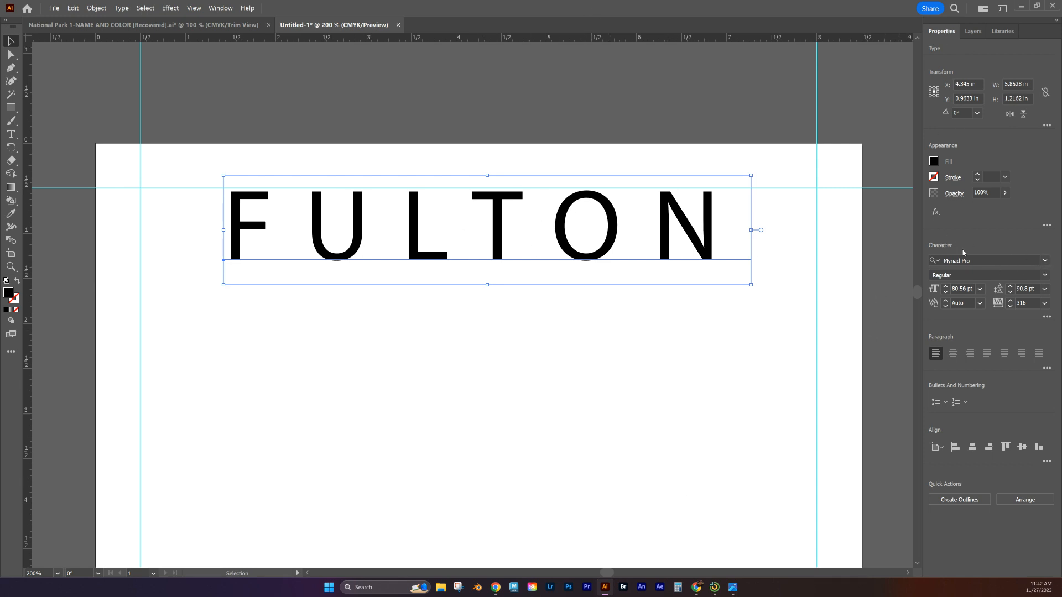
Browse the font previews and set the title text's font to Minion Variable Concept.
click(1044, 261)
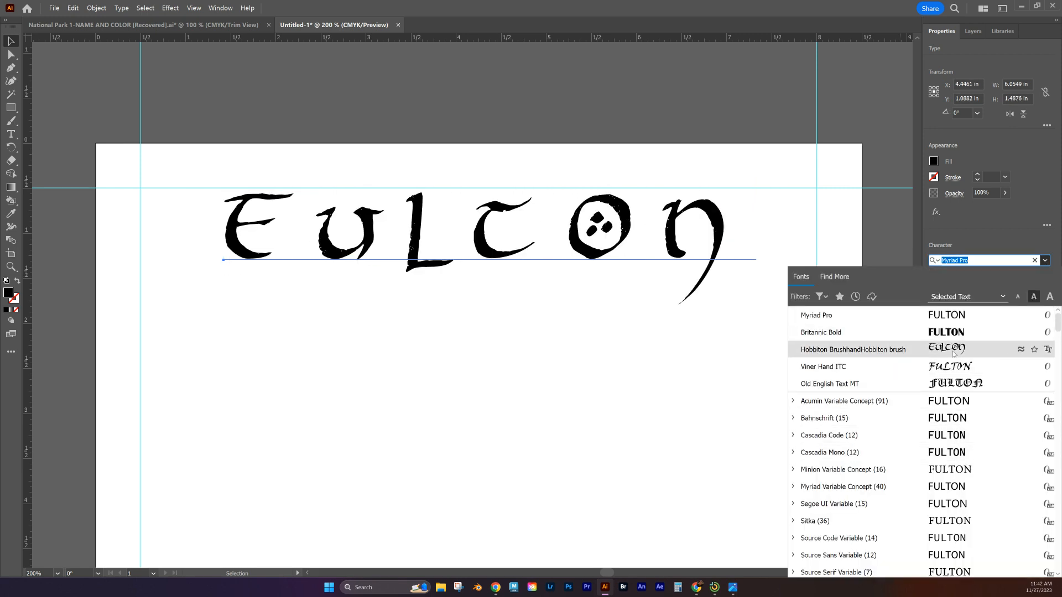
scroll(962, 506, down, 10)
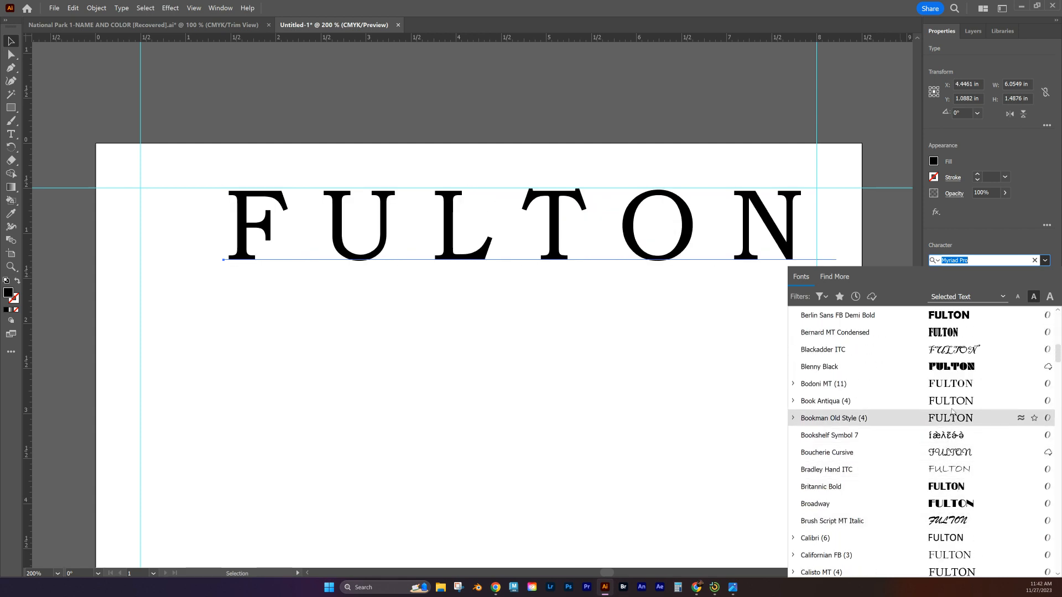
scroll(949, 401, up, 4)
scroll(949, 401, up, 2)
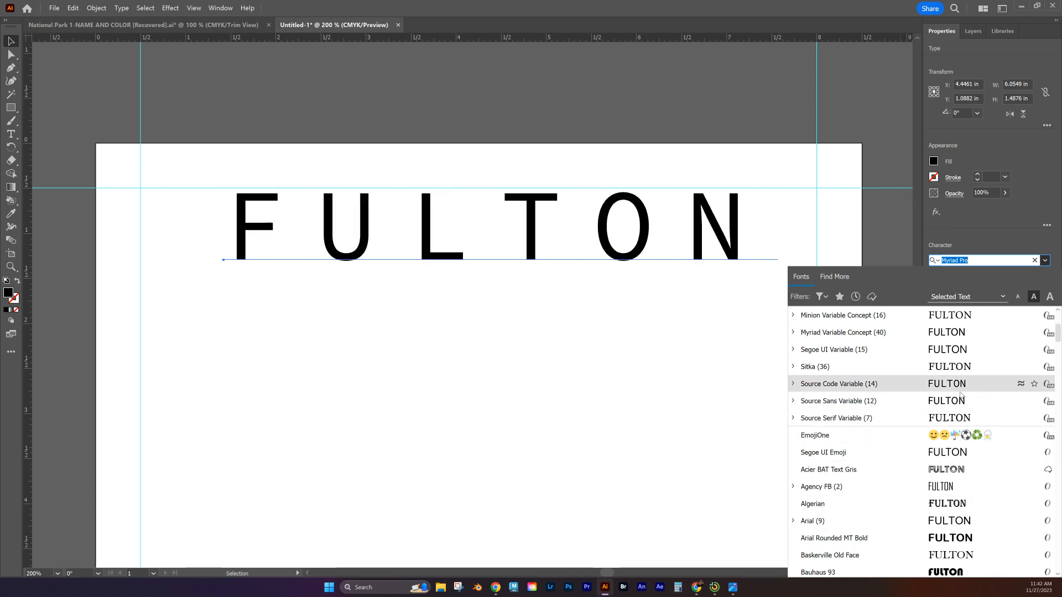
scroll(964, 393, up, 3)
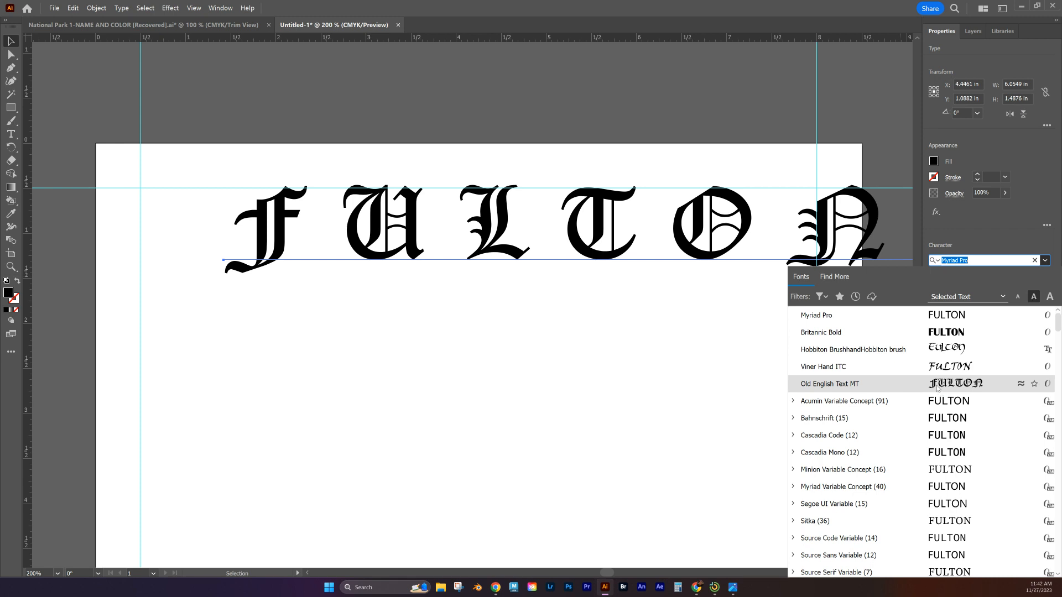
scroll(945, 439, down, 6)
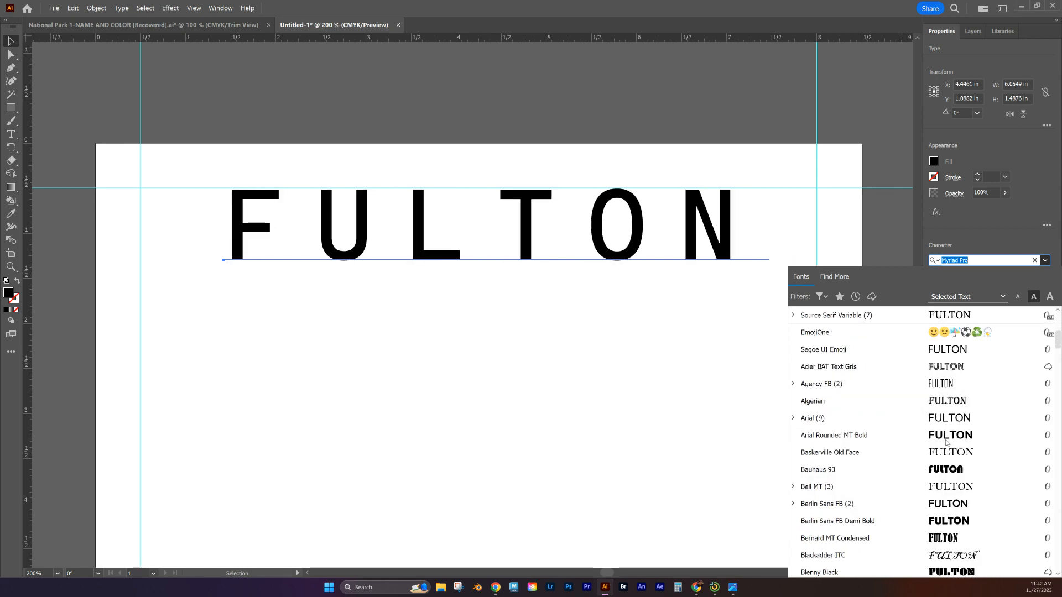
scroll(945, 439, up, 1)
scroll(945, 438, up, 5)
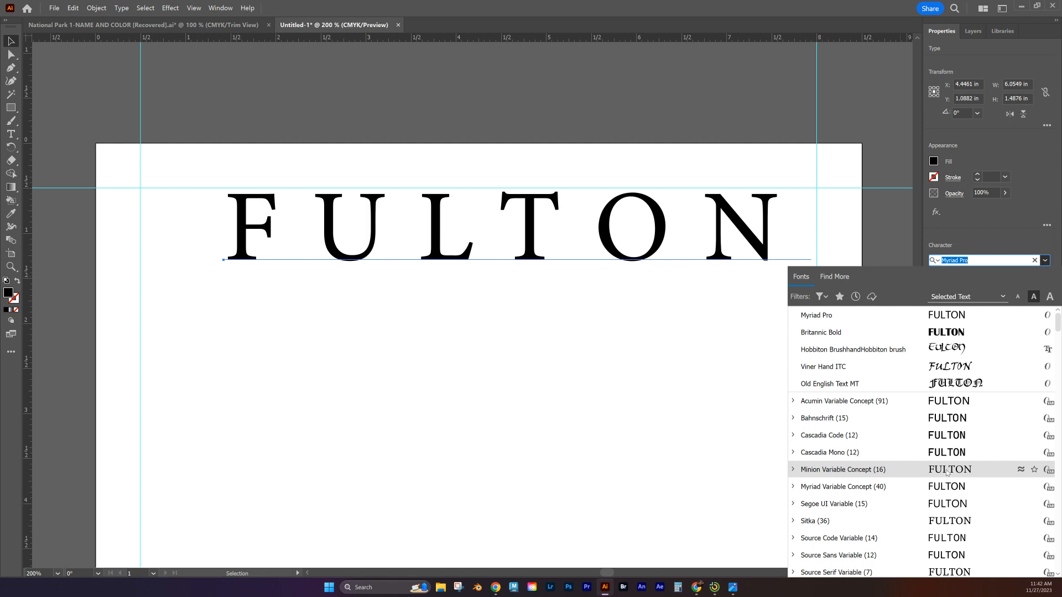
scroll(946, 471, down, 3)
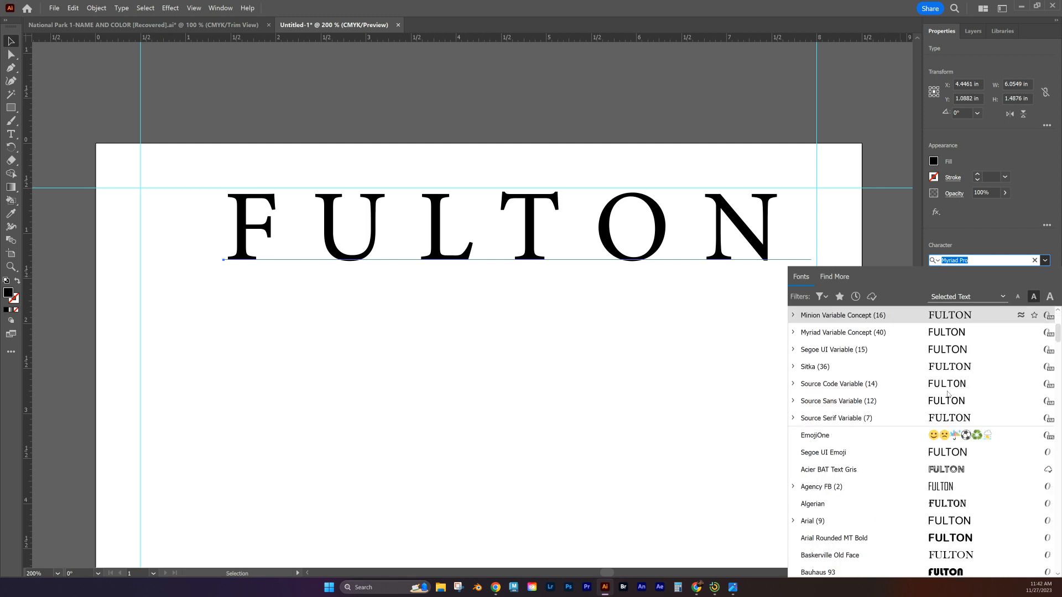
click(948, 320)
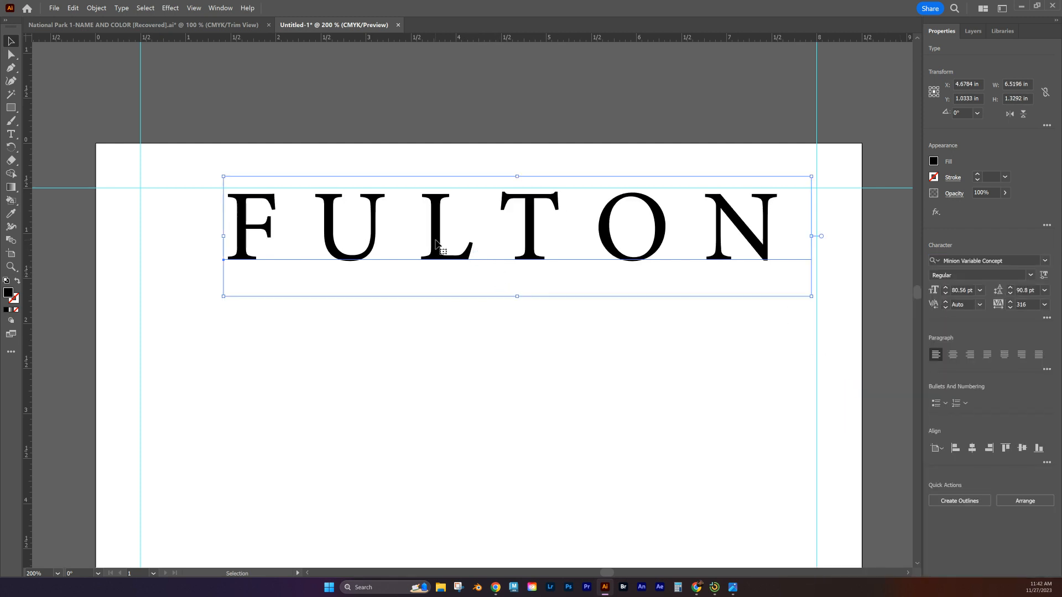
Set the title text's style to Bold and shift it slightly left to sit evenly between the vertical guides.
drag(434, 248, 423, 249)
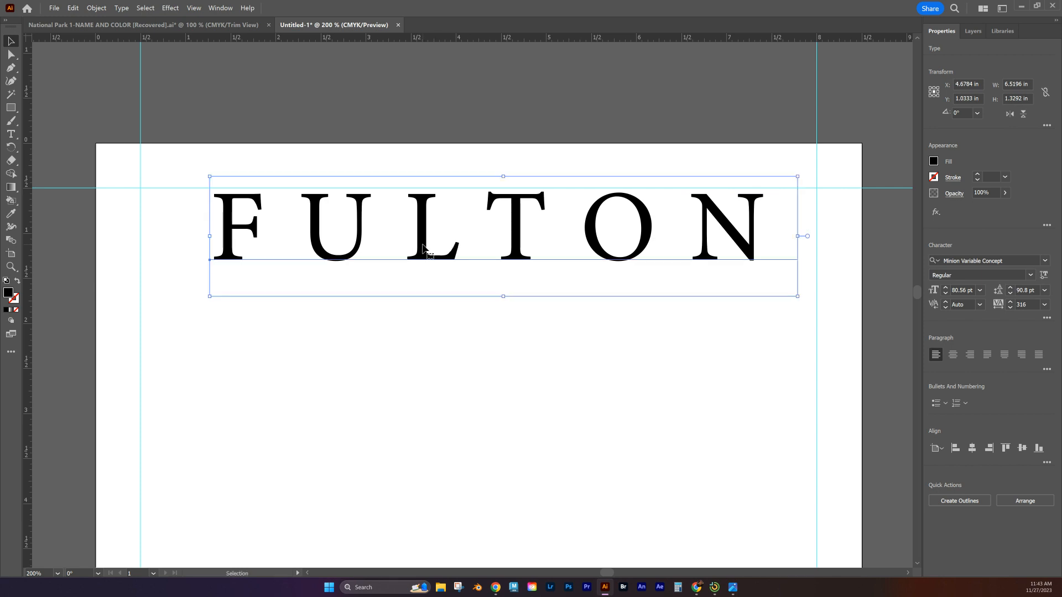
click(540, 392)
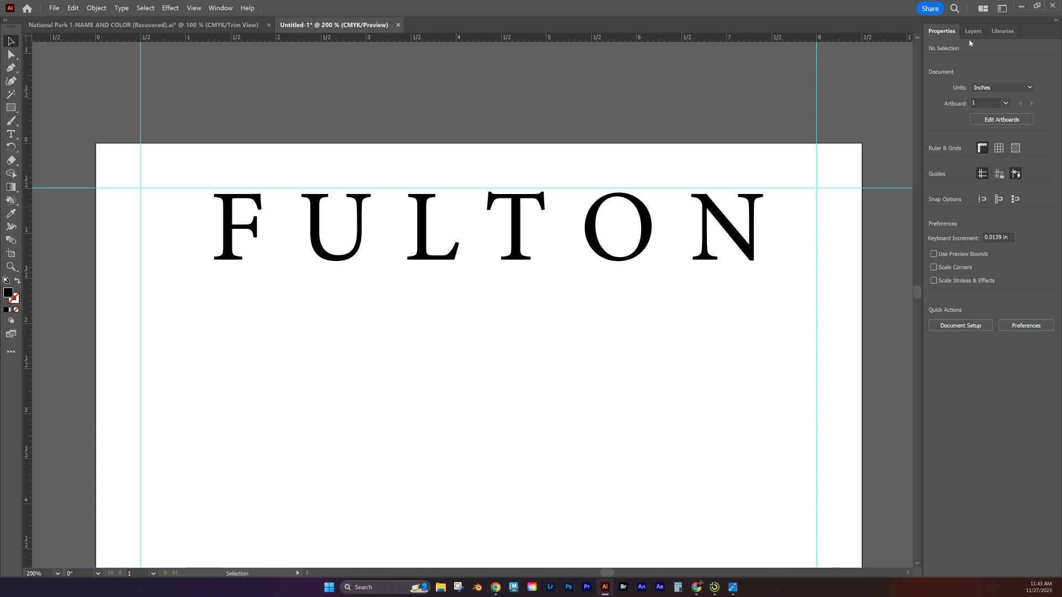
click(642, 250)
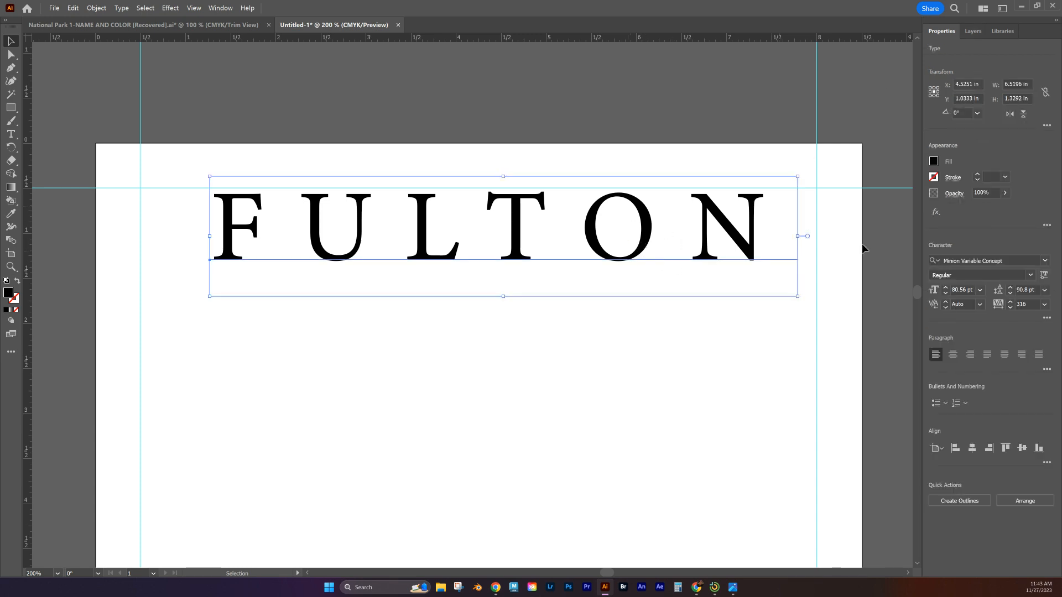
click(1030, 276)
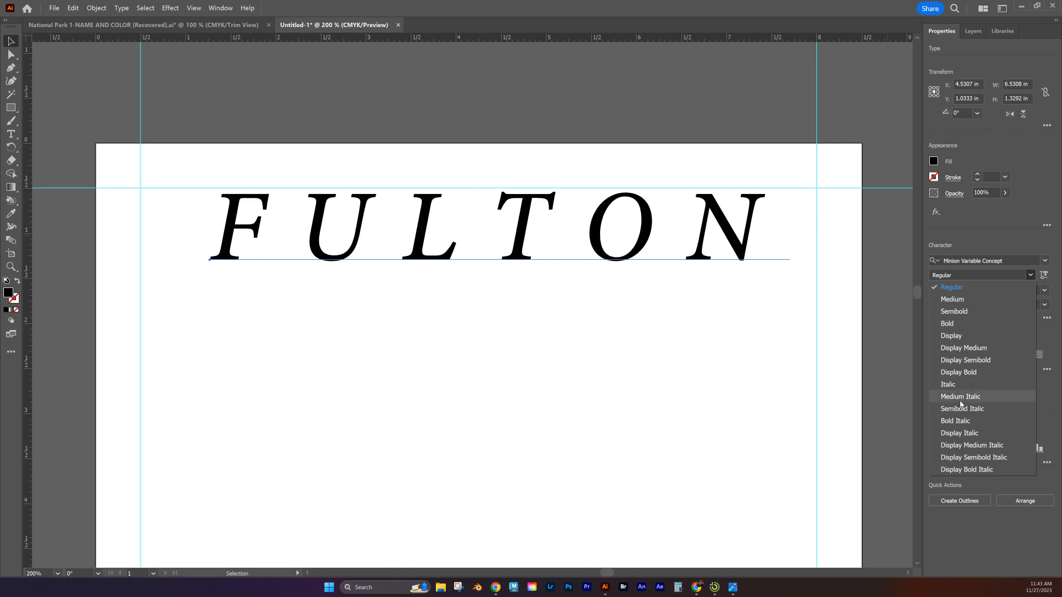
click(947, 324)
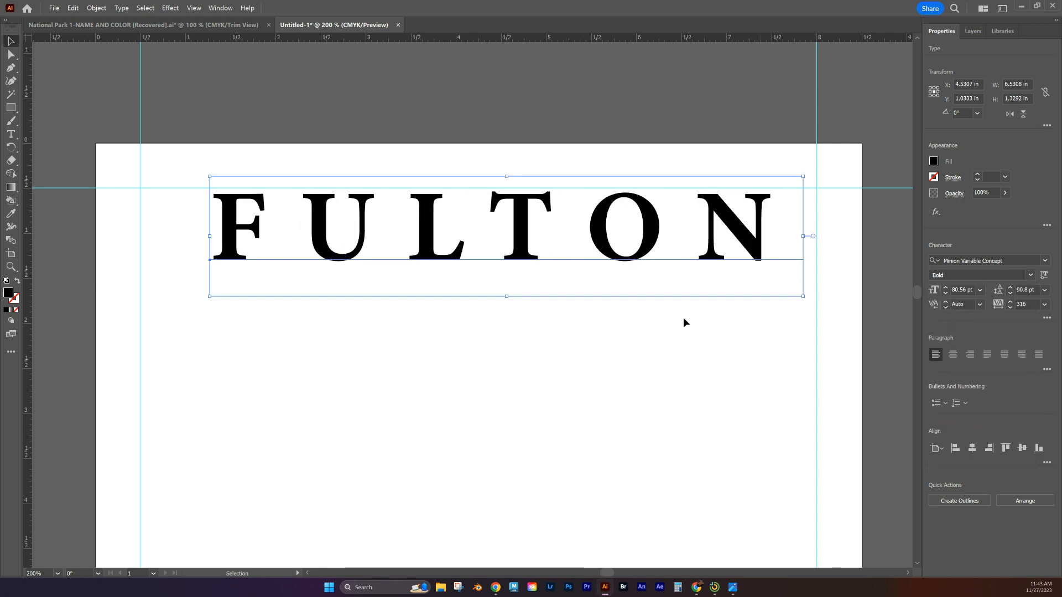
drag(522, 239, 518, 239)
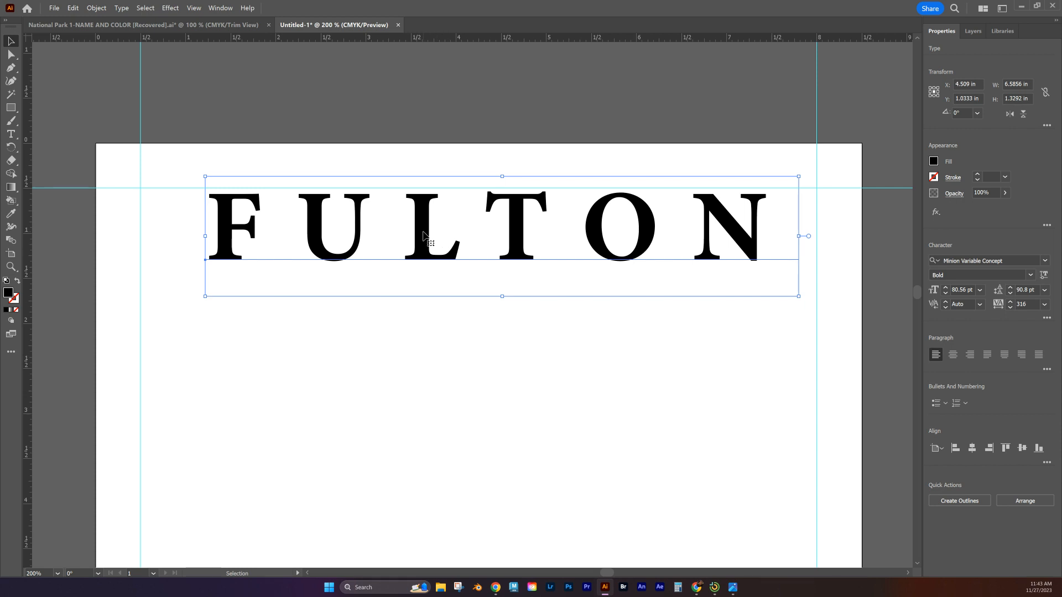
Check the lettering in the National Park poster document and place a new placeholder text object just below the title in the untitled document.
click(143, 25)
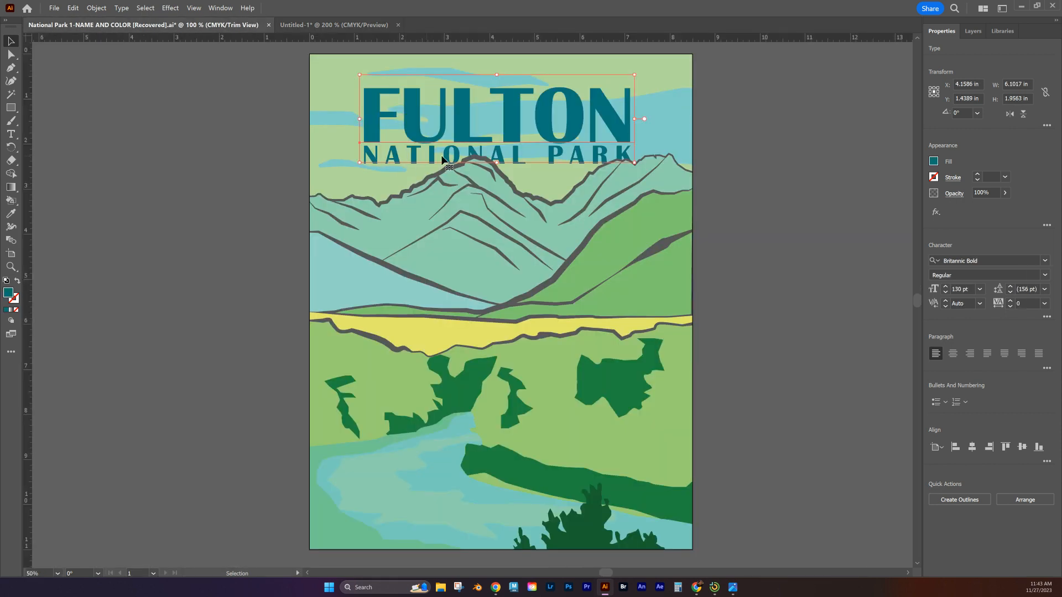
click(334, 25)
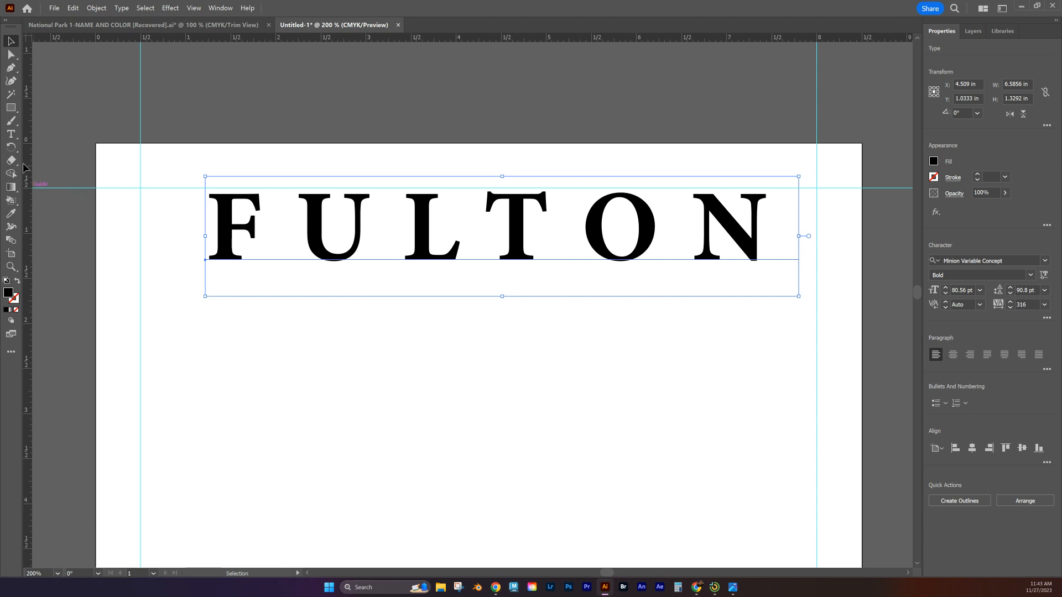
click(972, 31)
key(t)
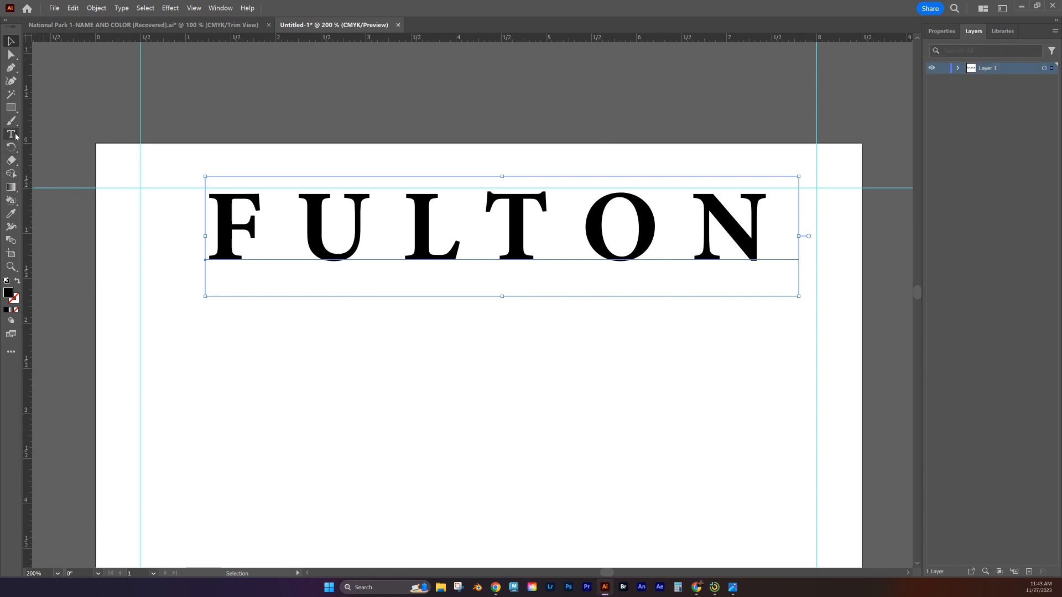
click(397, 313)
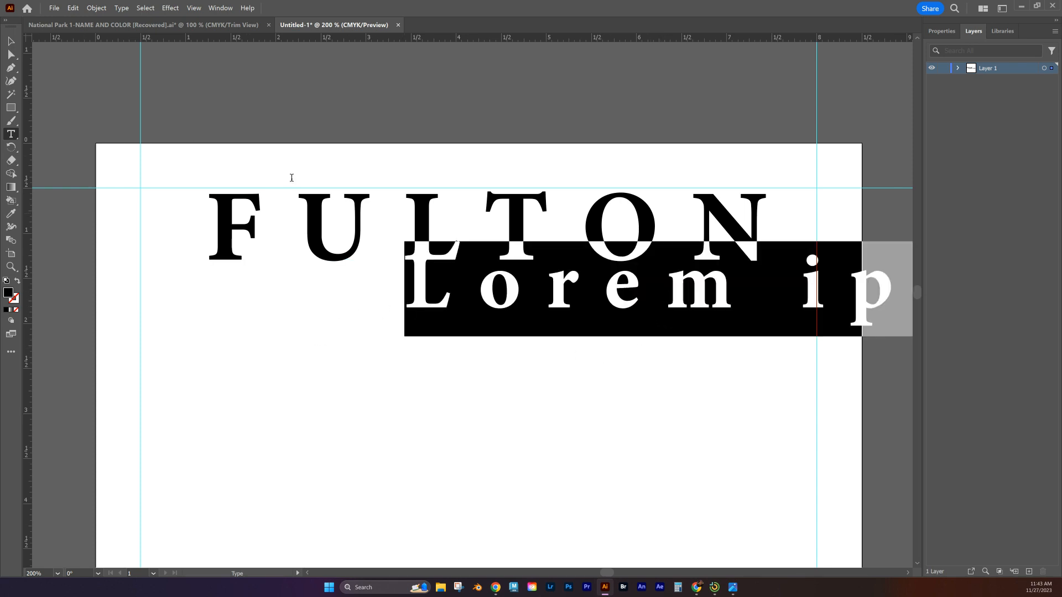
click(11, 41)
drag(678, 287, 436, 314)
key(t)
triple_click(435, 311)
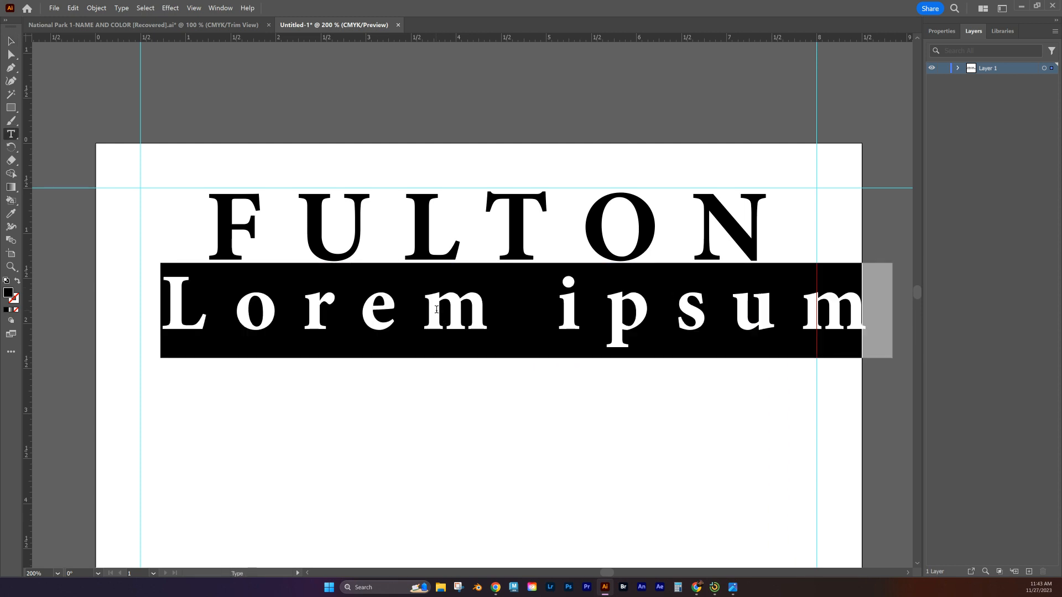
Replace the placeholder text below the title with NATIONAL PARK.
text(NATOPI)
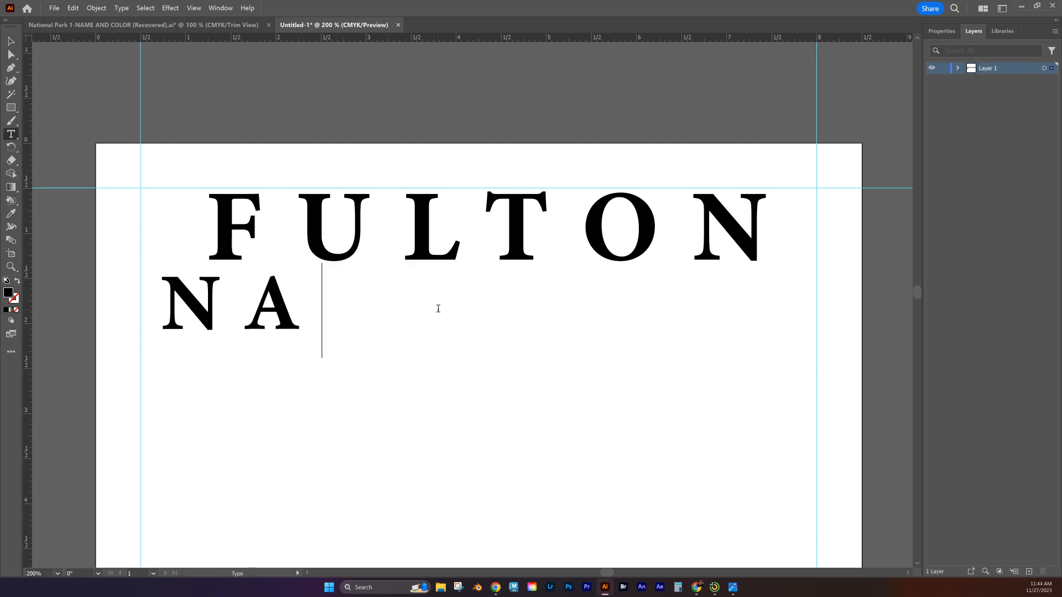
key(BackSpace)
key(BackSpace)
key(BackSpace)
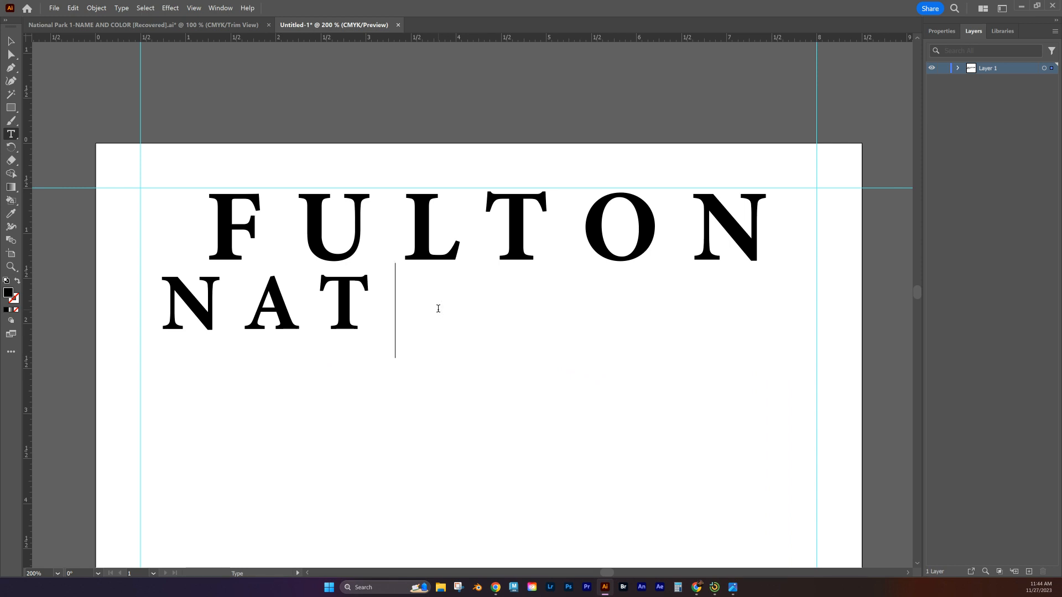
text(IONA)
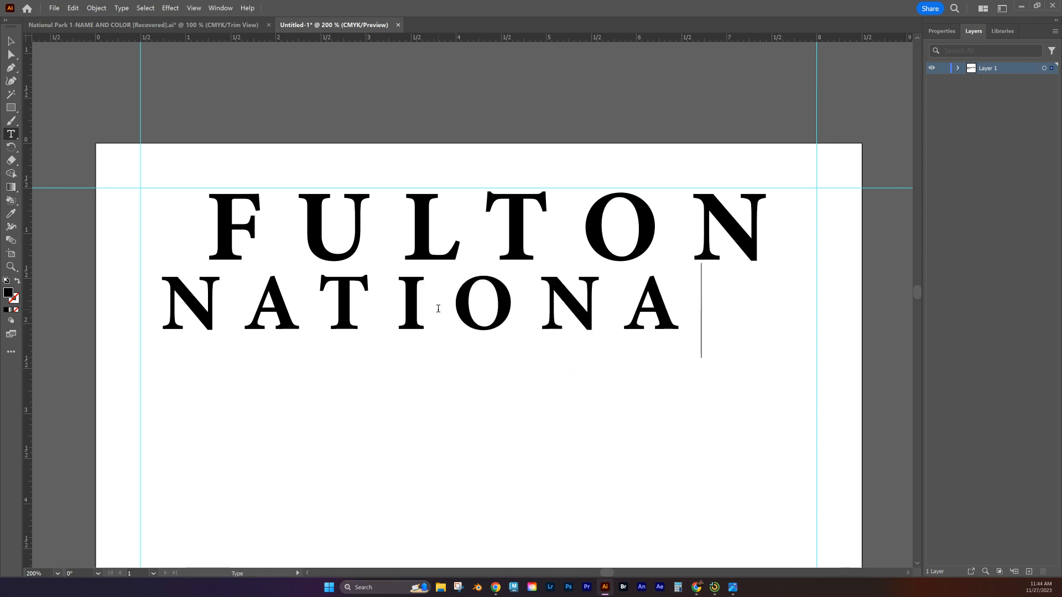
text(L PA)
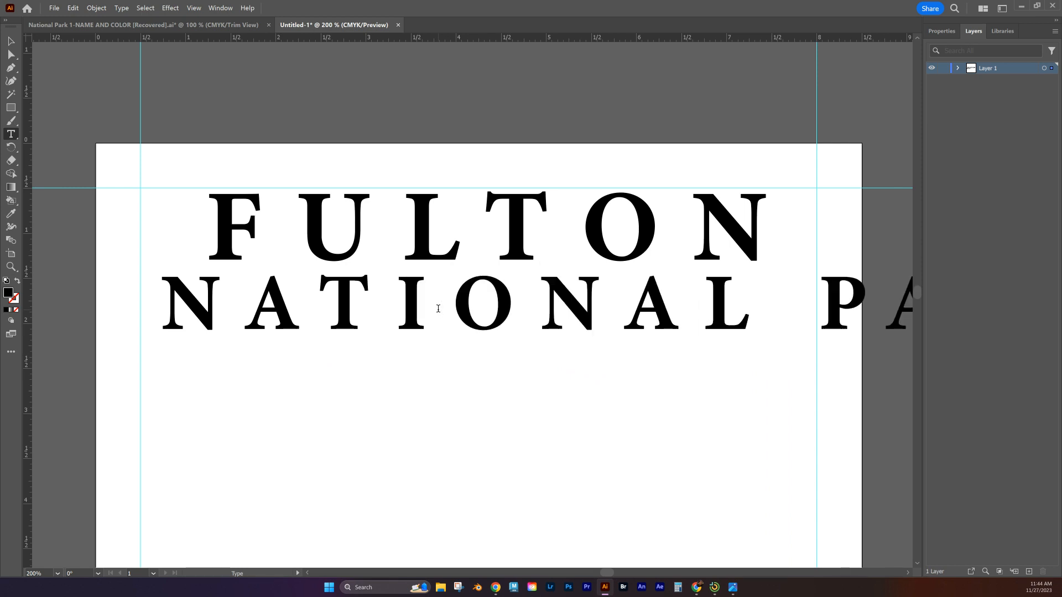
key(Escape)
Scale the NATIONAL PARK line down proportionally to about 6.5 in wide and position it directly beneath the title.
key(ctrl+minus)
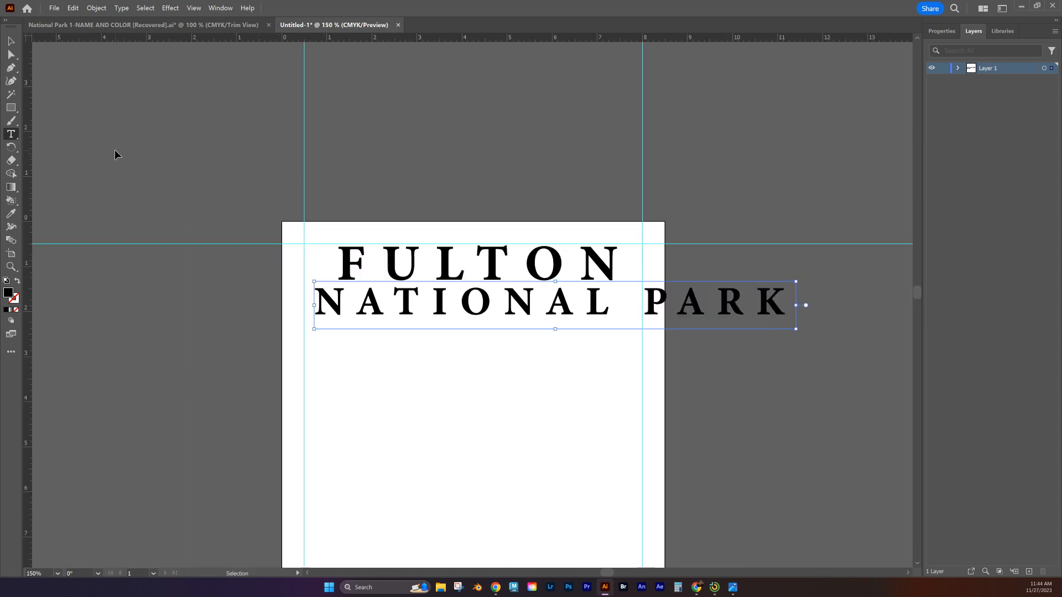
key(ctrl+minus)
key(ctrl+minus)
key(ctrl+shift+a)
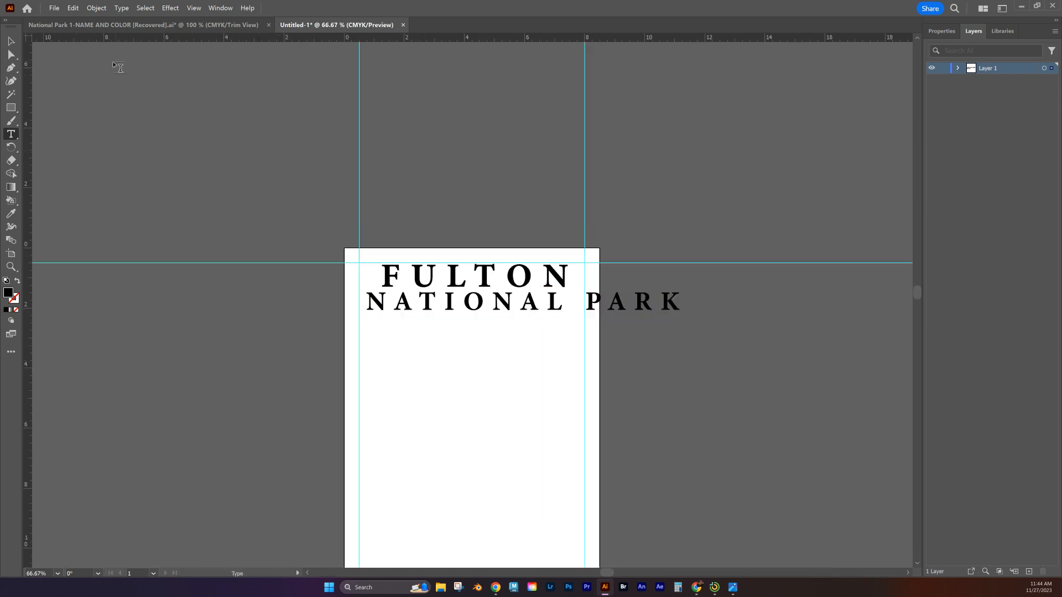
click(9, 41)
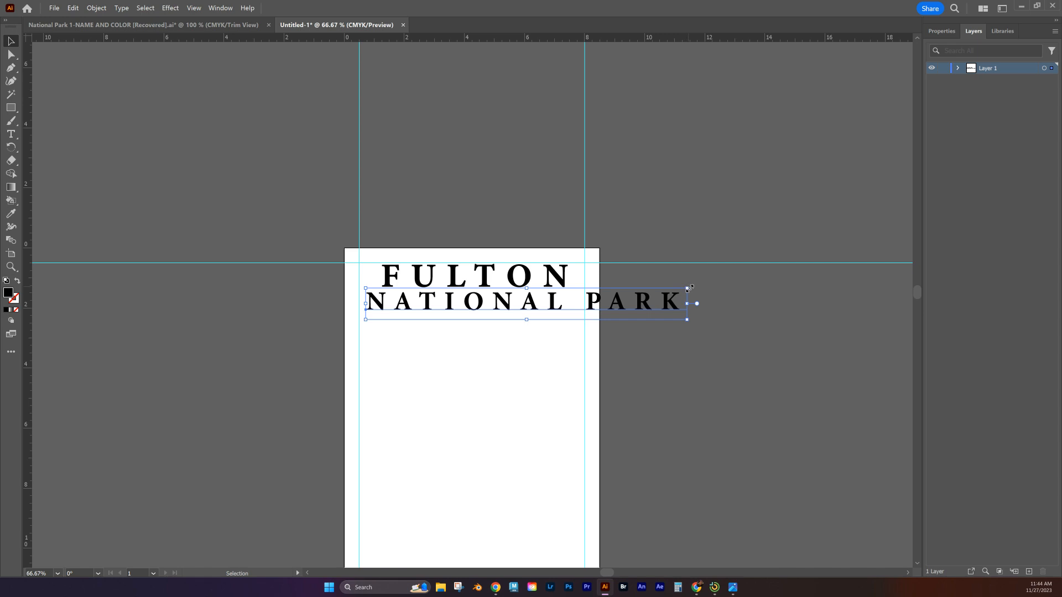
drag(687, 288, 569, 309)
drag(448, 309, 461, 303)
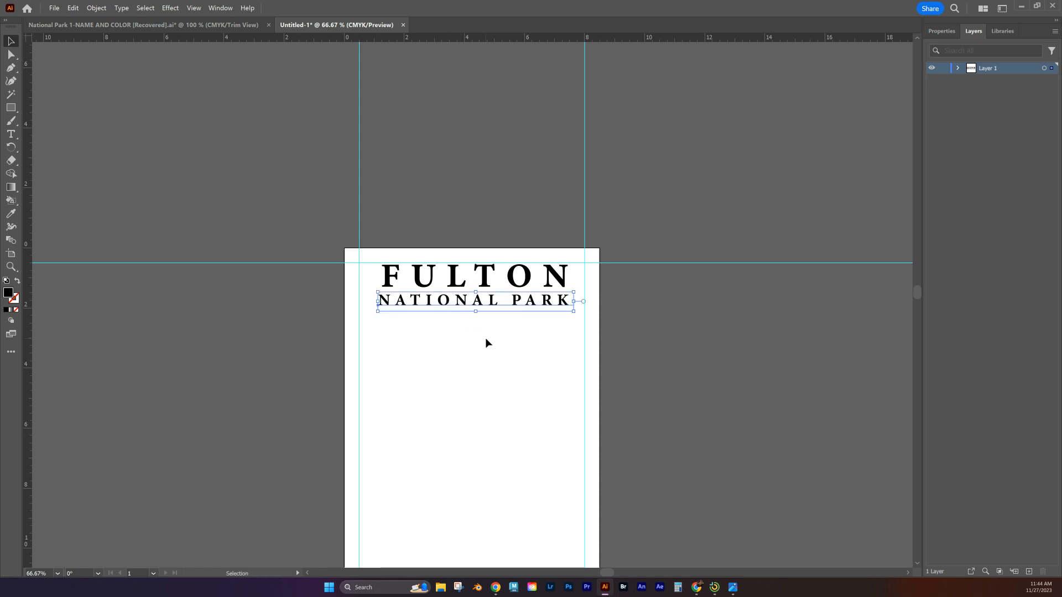
Try smaller and larger font sizes for the NATIONAL PARK line and settle on 32 pt.
key(ctrl+minus)
key(ctrl+minus)
key(ctrl+plus)
key(ctrl+plus)
key(ctrl+plus)
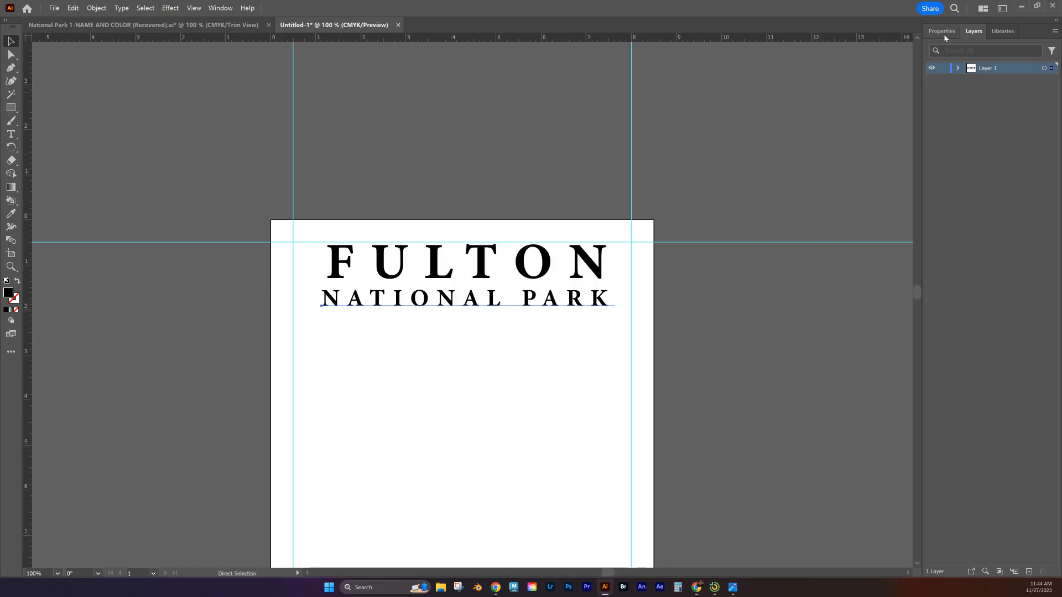
click(942, 31)
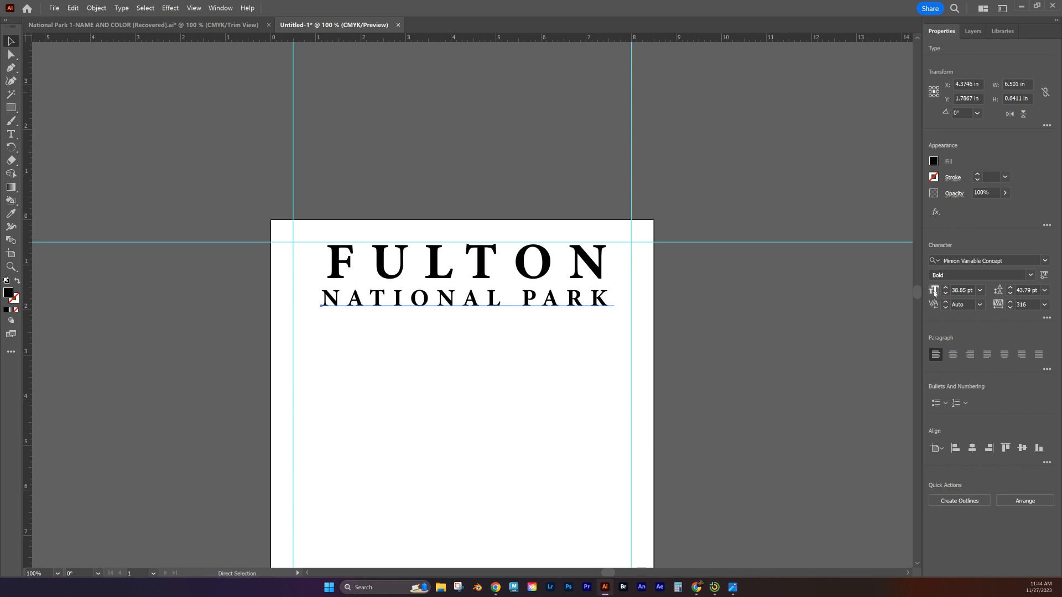
click(954, 291)
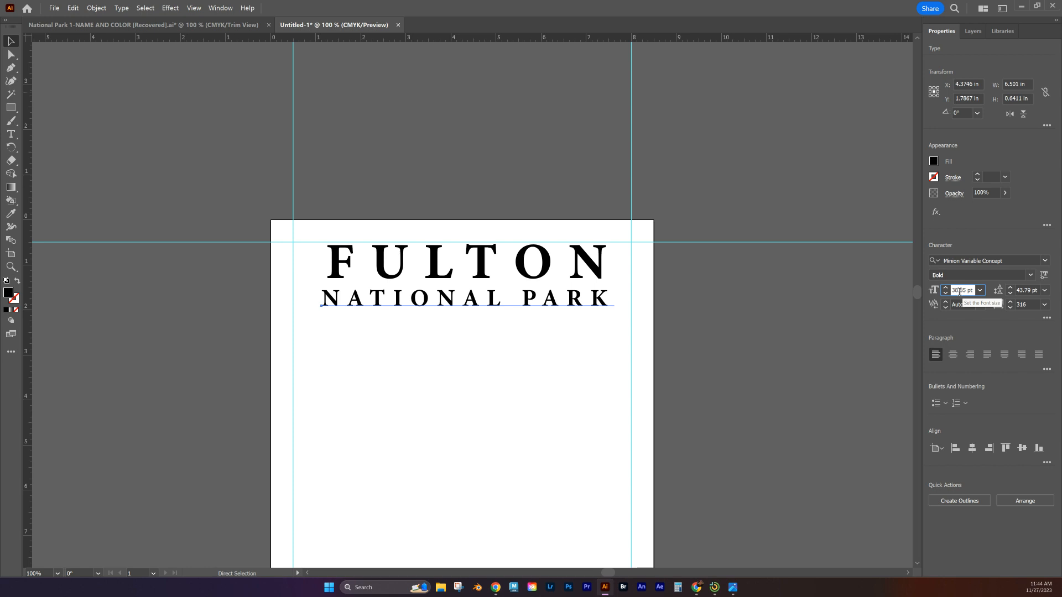
click(946, 293)
click(945, 293)
click(945, 294)
click(946, 293)
click(946, 293)
click(945, 293)
click(946, 293)
click(945, 291)
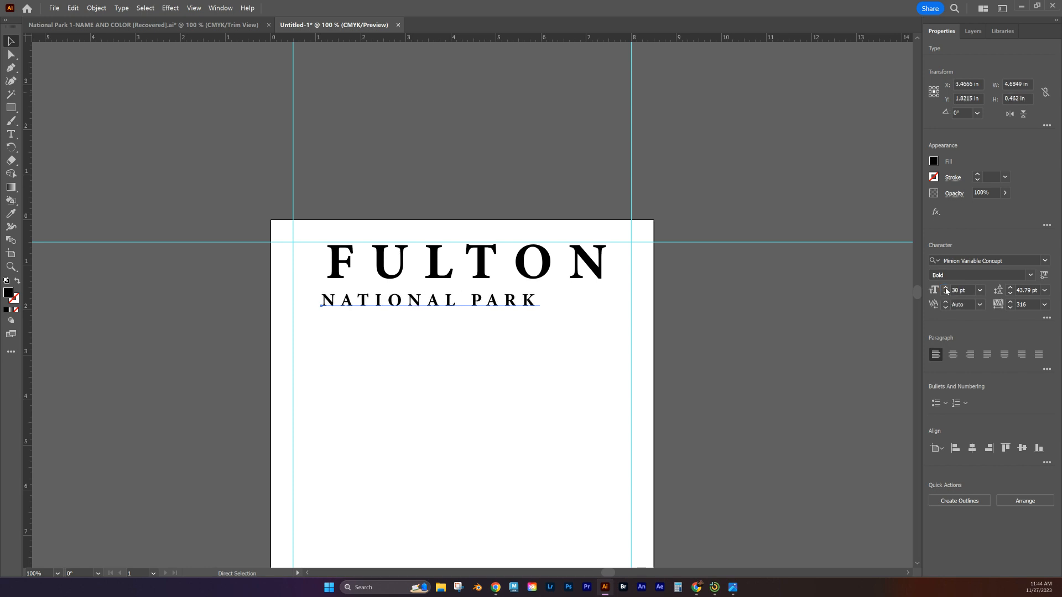
click(946, 290)
click(945, 290)
click(946, 290)
click(946, 290)
click(945, 290)
click(945, 290)
click(946, 289)
click(945, 290)
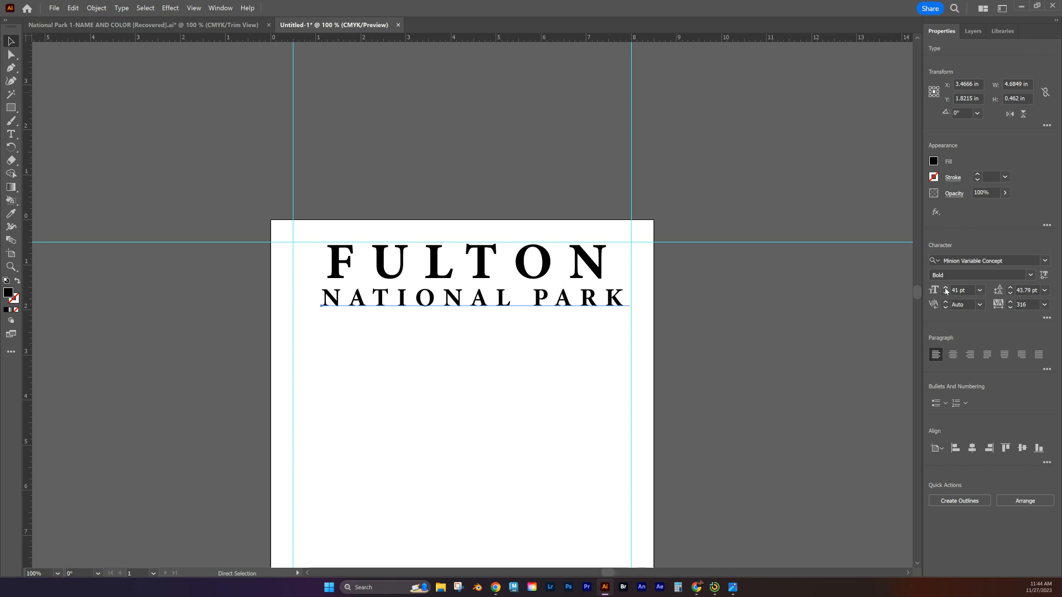
click(944, 293)
click(945, 293)
click(944, 294)
click(945, 293)
click(945, 294)
click(945, 294)
click(945, 294)
click(945, 293)
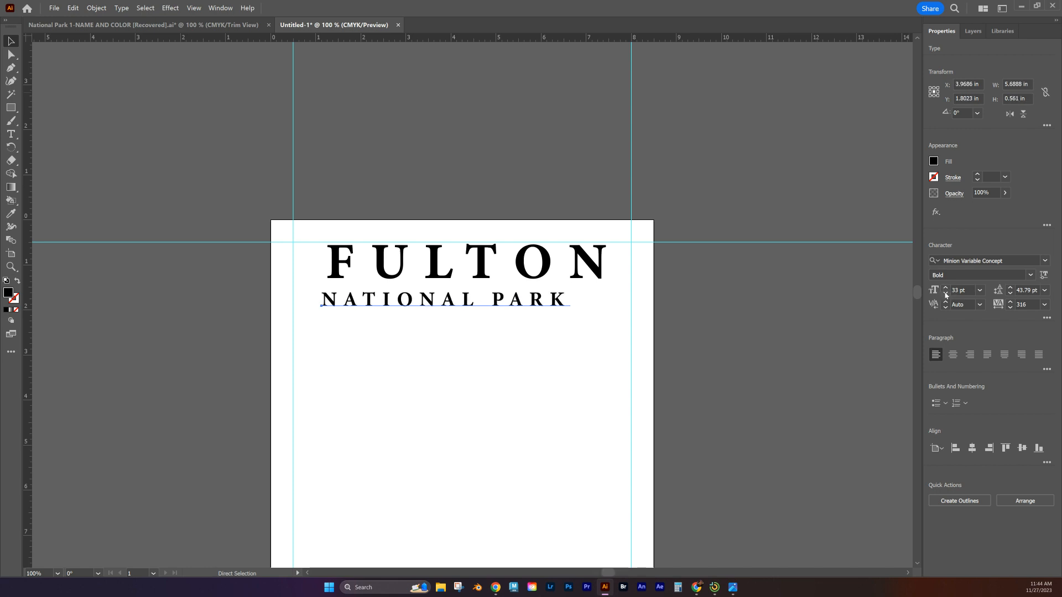
click(945, 293)
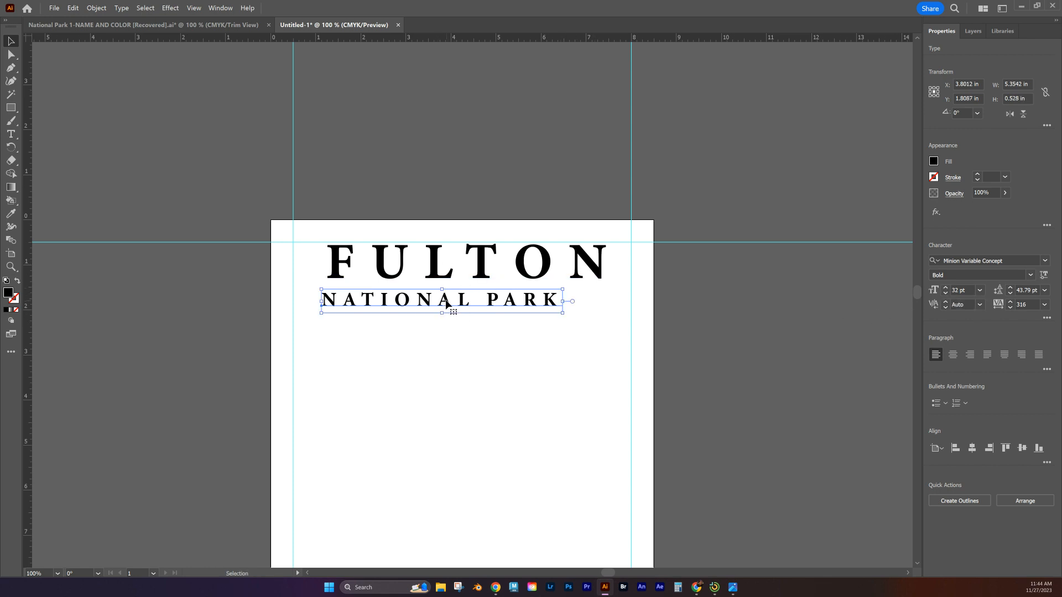
Centre the NATIONAL PARK line closely beneath the title and switch to the National Park poster document for comparison.
drag(445, 303, 470, 295)
click(171, 25)
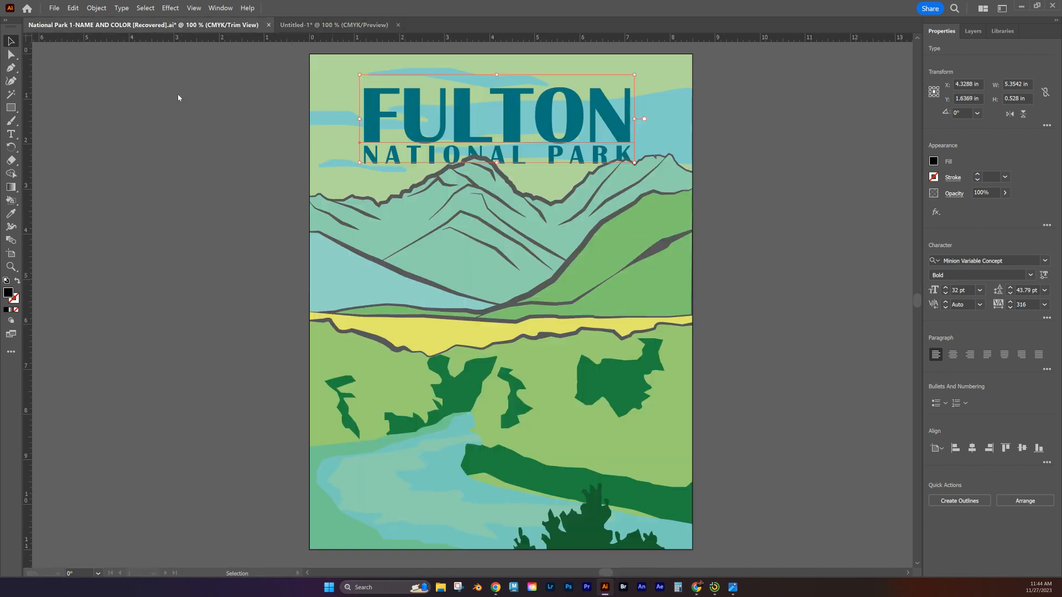
Switch back to the untitled title document and select the NATIONAL PARK line.
click(334, 25)
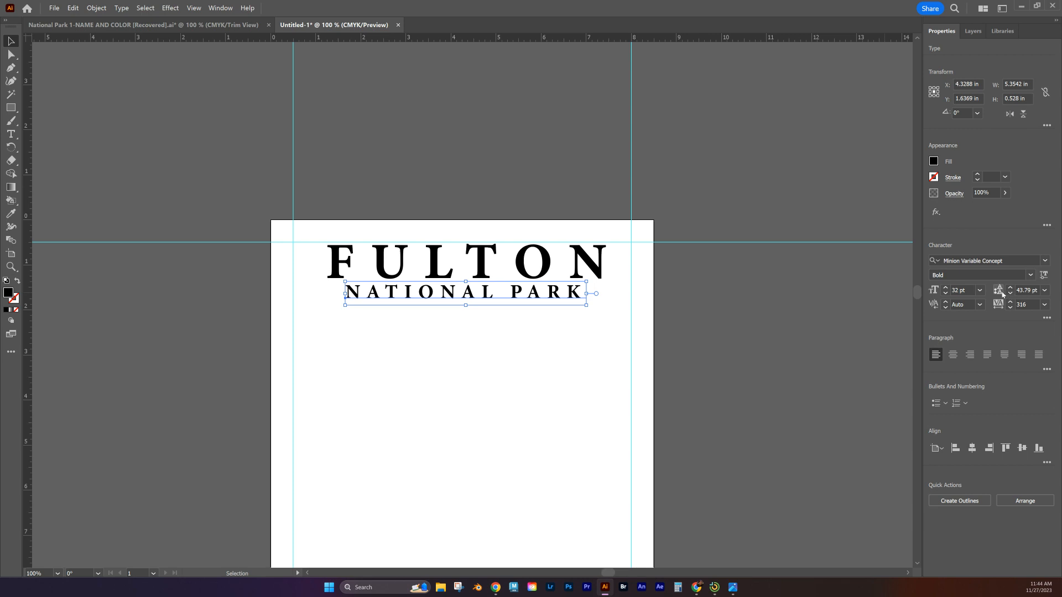
click(1022, 290)
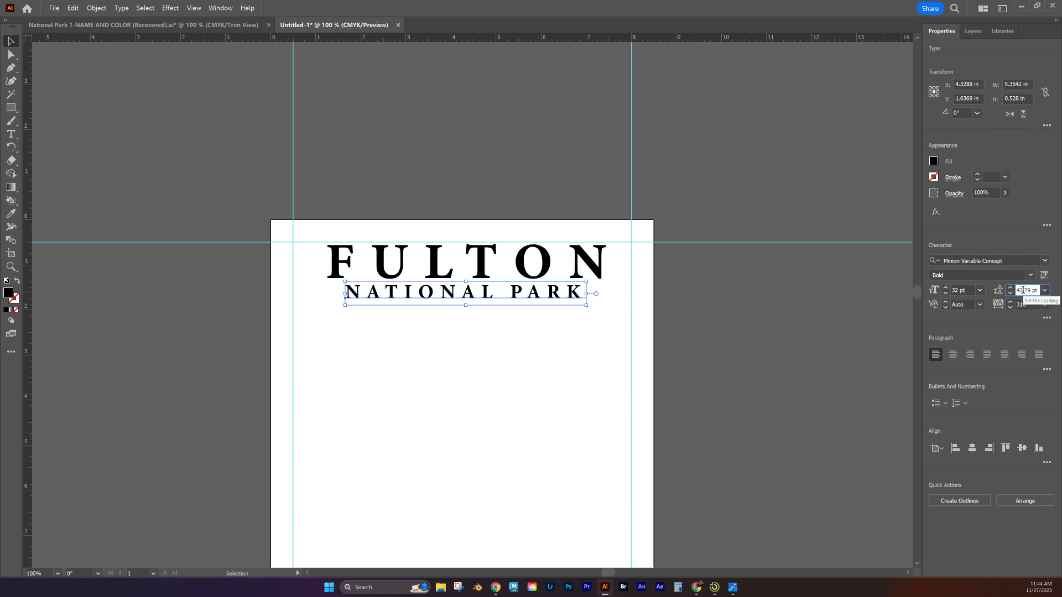
click(493, 293)
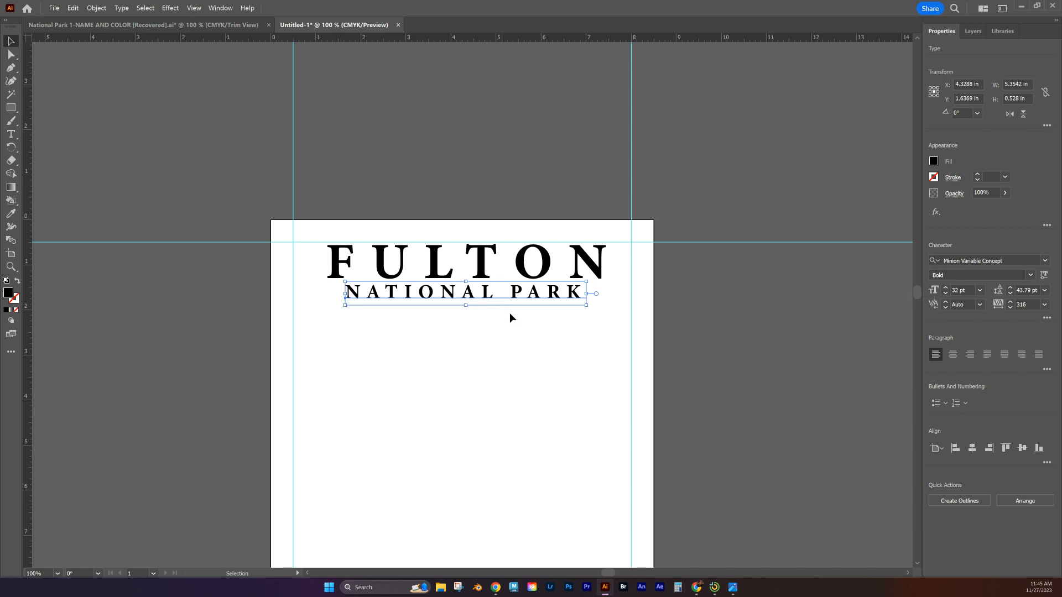
Break the NATIONAL PARK line before PARK and remove the leading space so PARK starts a second line.
double_click(484, 293)
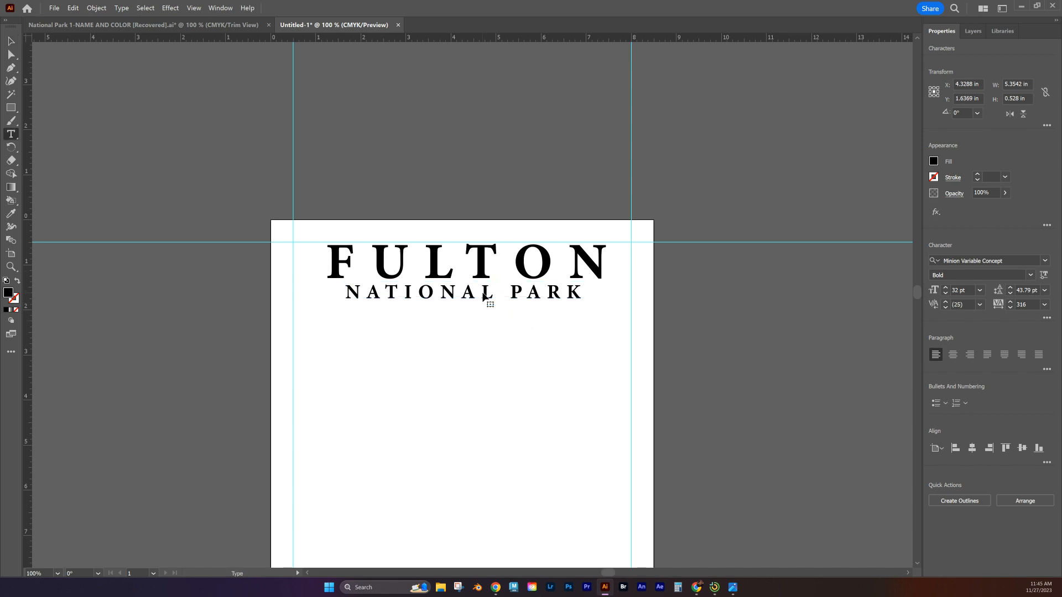
double_click(489, 294)
click(493, 294)
click(514, 293)
key(Return)
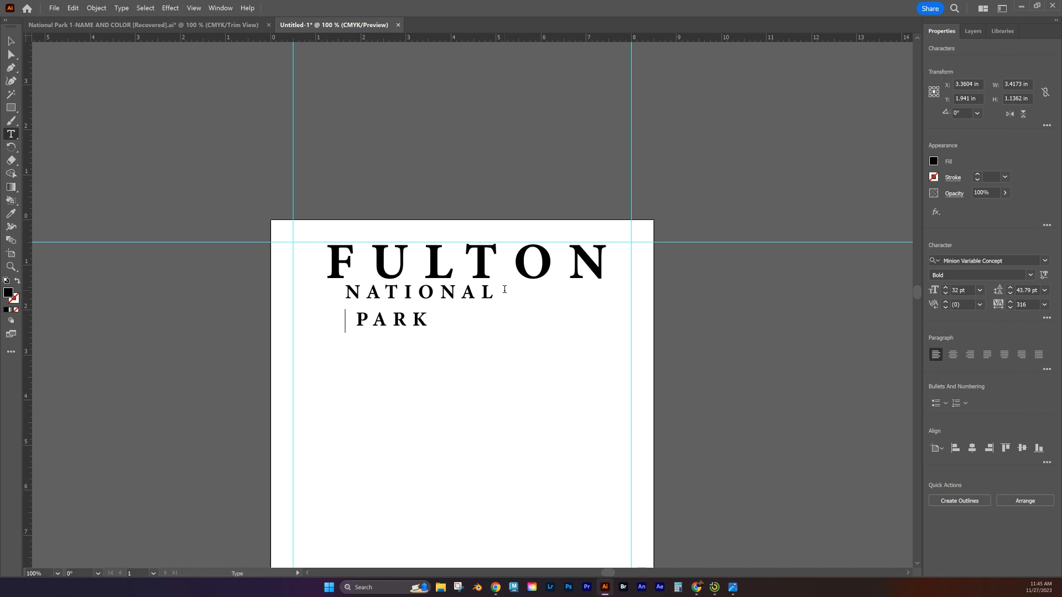
key(Delete)
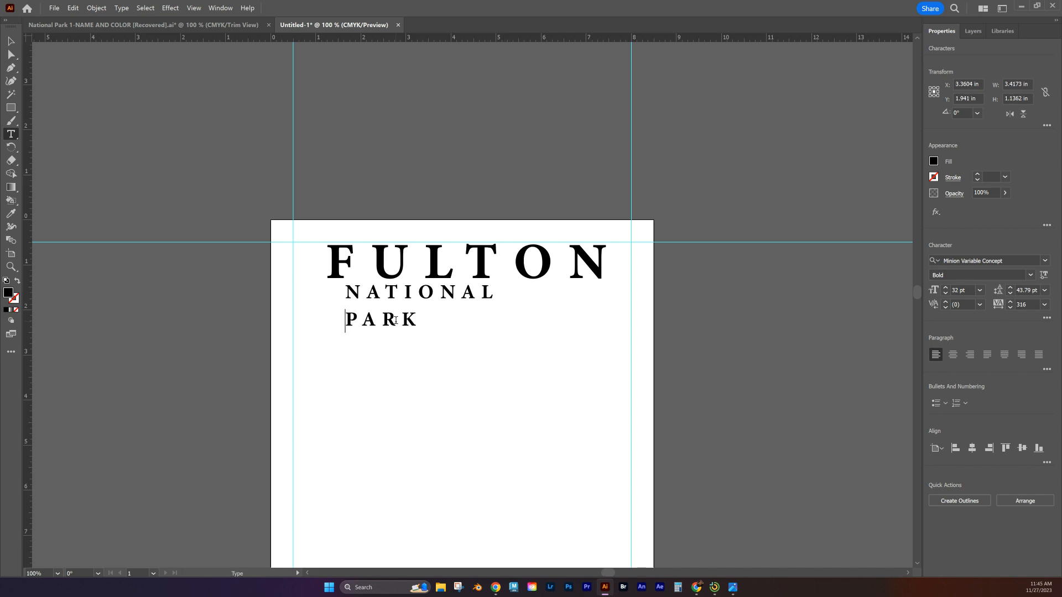
Try tighter and looser leading on the two lines, settle on 31 pt, and rejoin NATIONAL PARK on one line.
click(1011, 293)
drag(351, 289, 434, 324)
click(1011, 293)
click(1011, 293)
click(1011, 295)
click(1011, 295)
click(1011, 295)
click(1010, 295)
click(1011, 295)
click(1011, 295)
click(1010, 295)
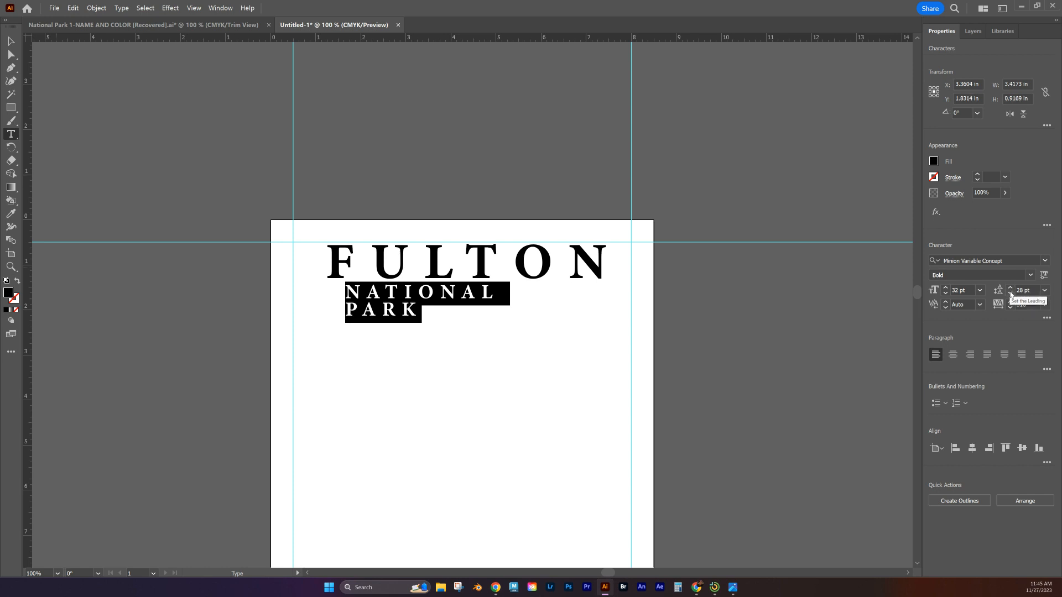
click(1010, 296)
click(1010, 296)
click(1010, 288)
click(1010, 288)
click(1010, 288)
click(1010, 296)
click(1010, 296)
click(1010, 296)
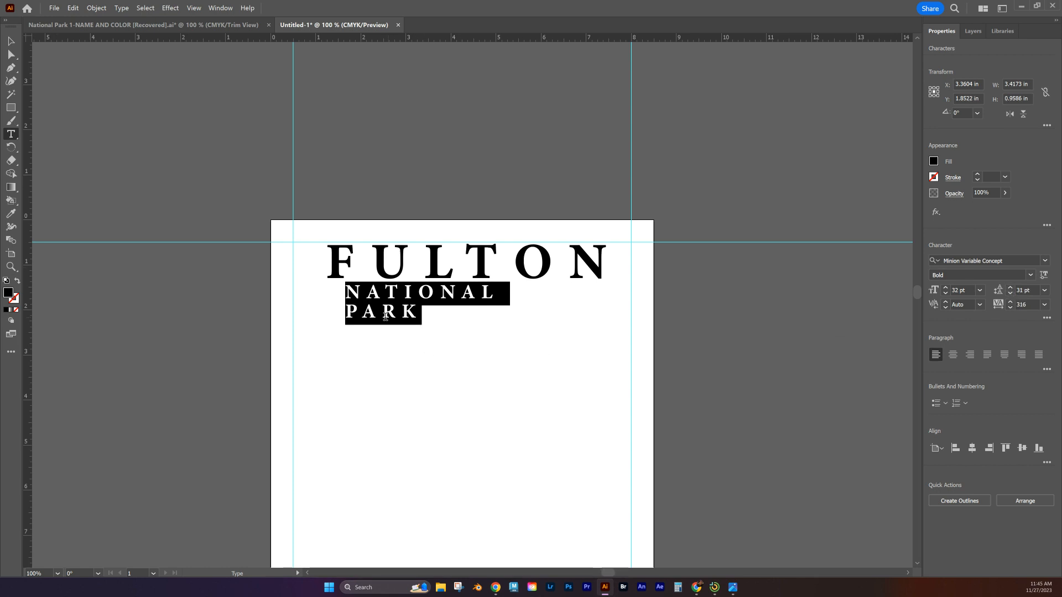
click(357, 311)
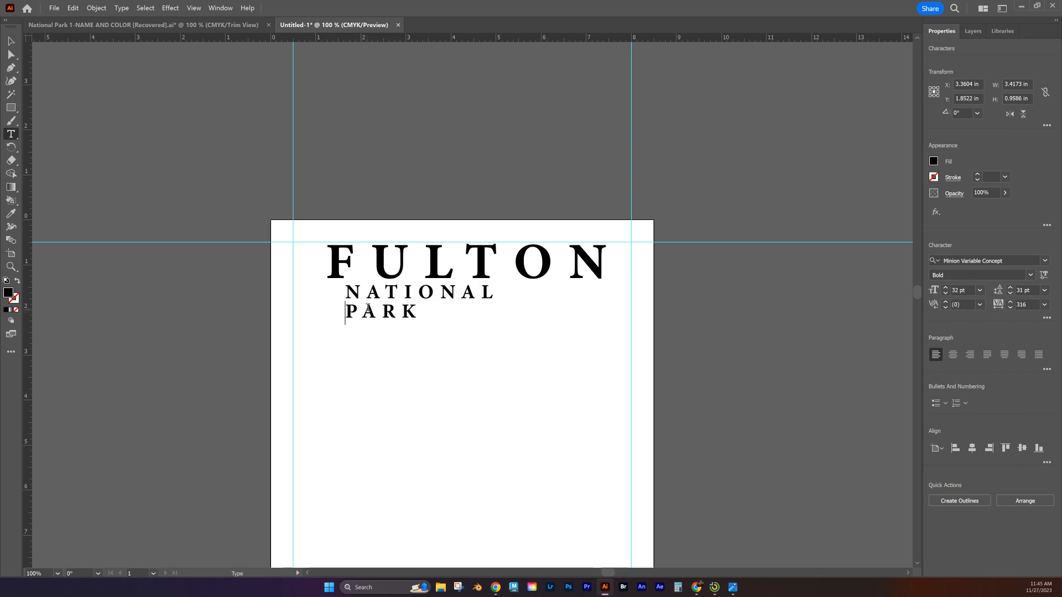
key(BackSpace)
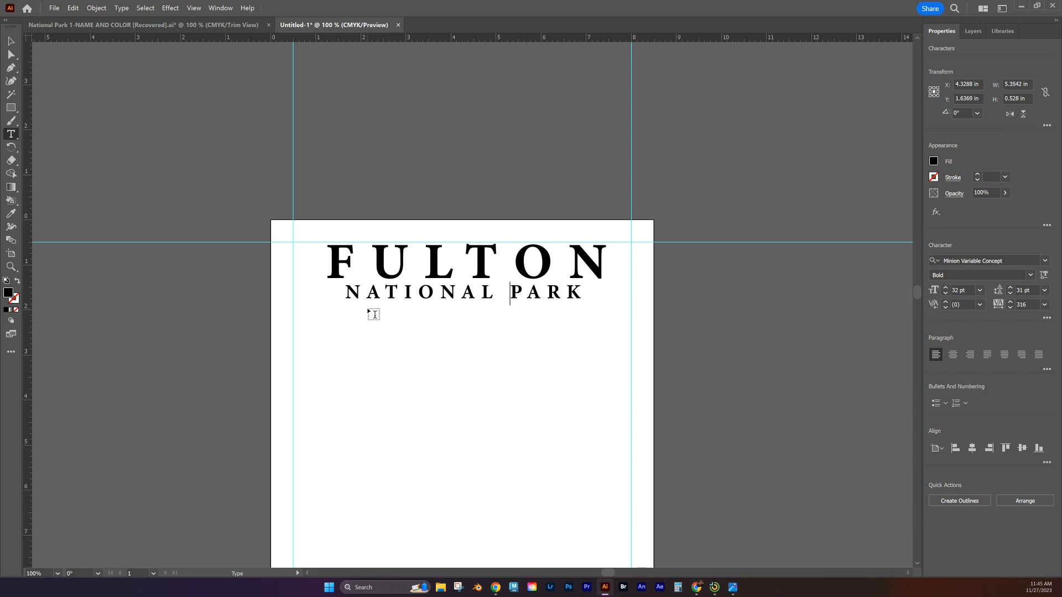
Try tightening the kerning between the P and A of PARK to -145.
click(951, 304)
click(532, 292)
triple_click(532, 293)
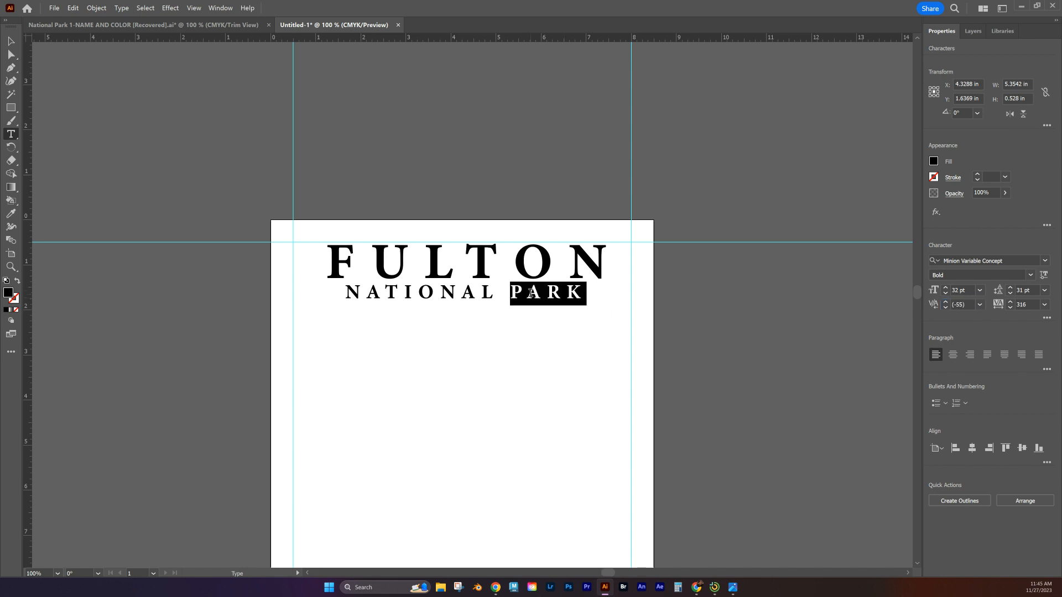
click(535, 295)
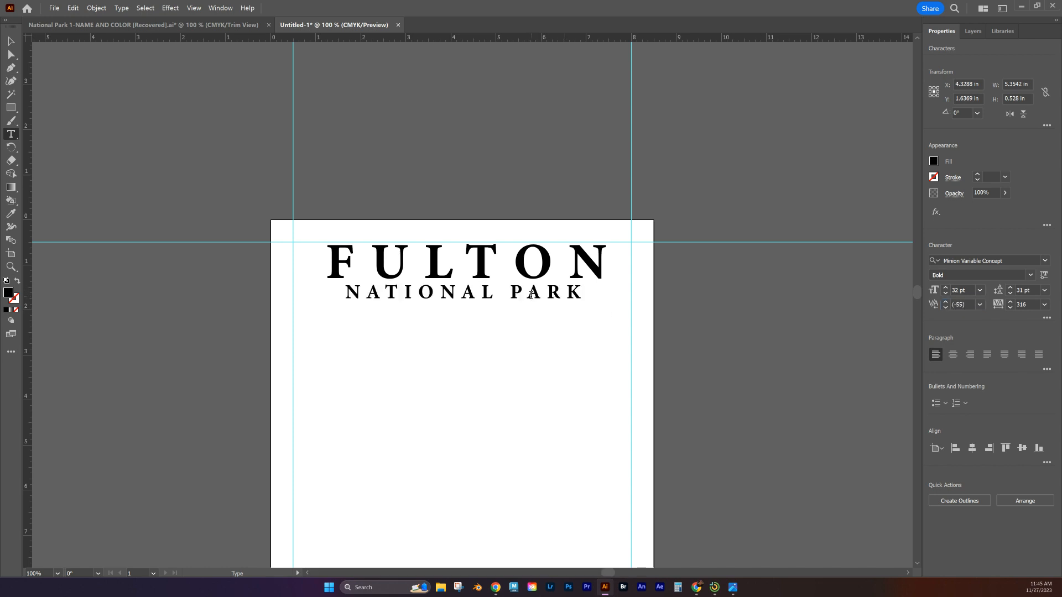
click(945, 307)
click(946, 307)
click(945, 307)
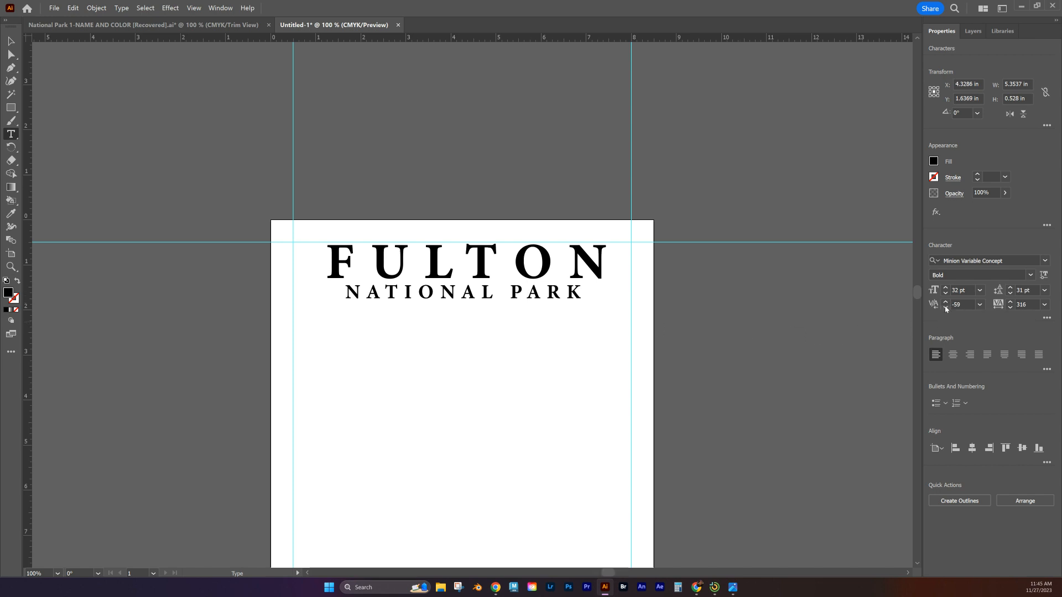
key(ctrl+equal)
key(ctrl+equal)
key(ctrl+equal)
key(ctrl+equal)
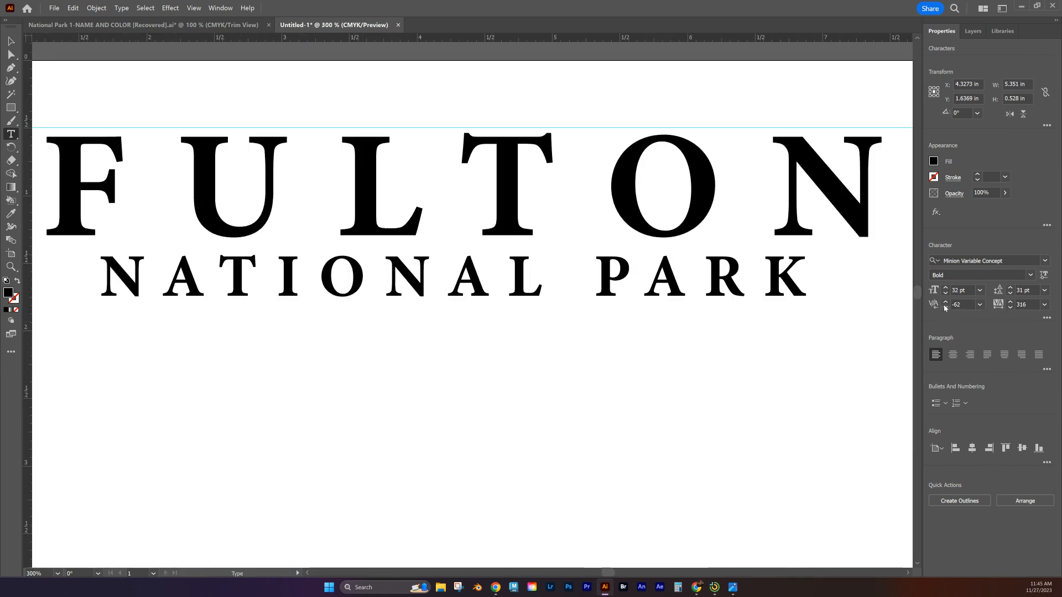
drag(945, 308, 945, 308)
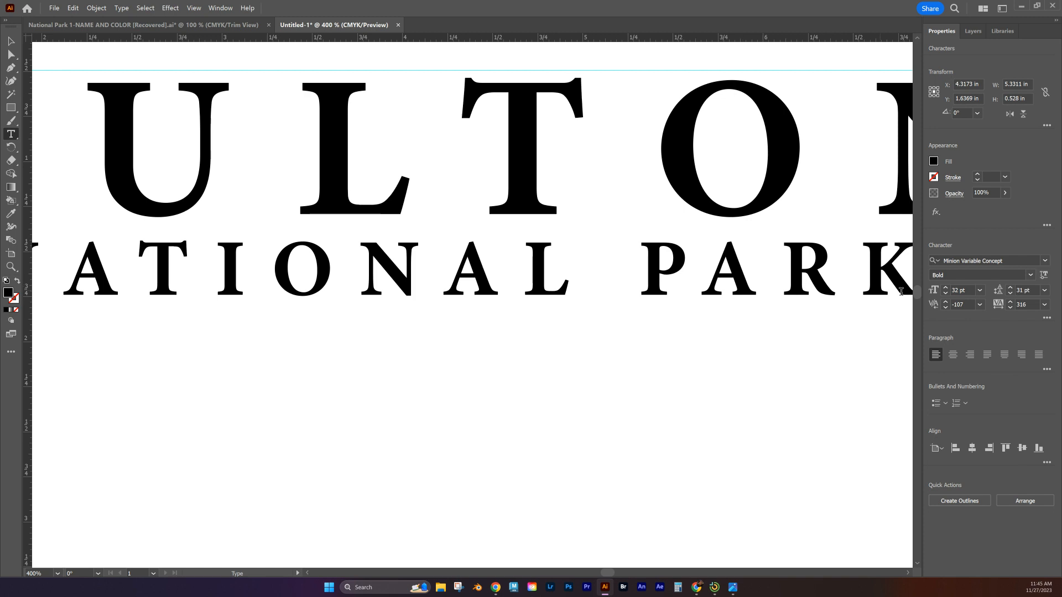
drag(945, 308, 945, 308)
click(944, 308)
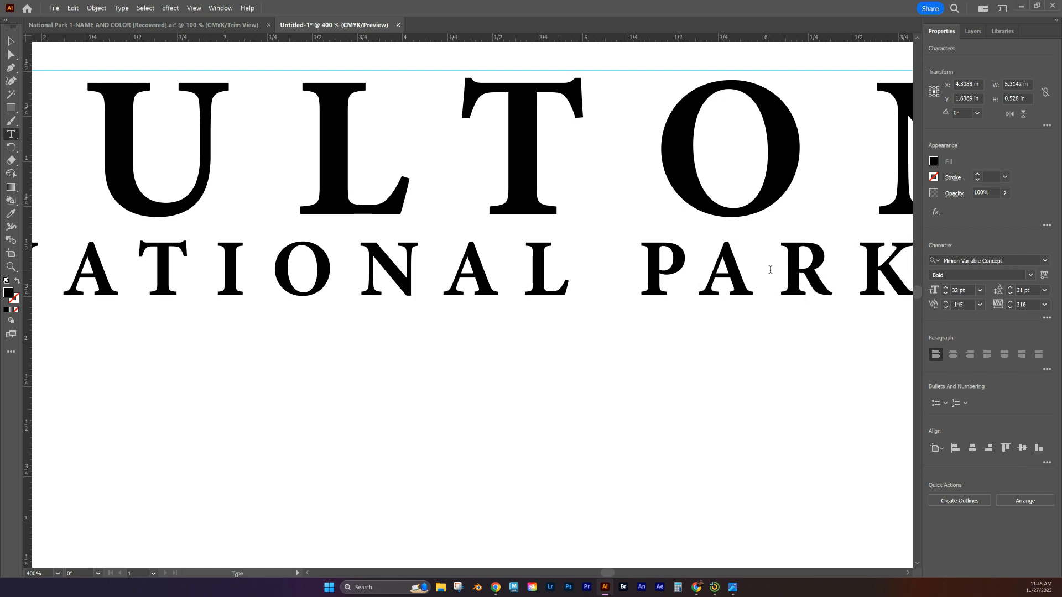
Loosen the P and A kerning to about -137 and reset it to Auto.
key(Escape)
click(945, 301)
click(931, 308)
click(944, 308)
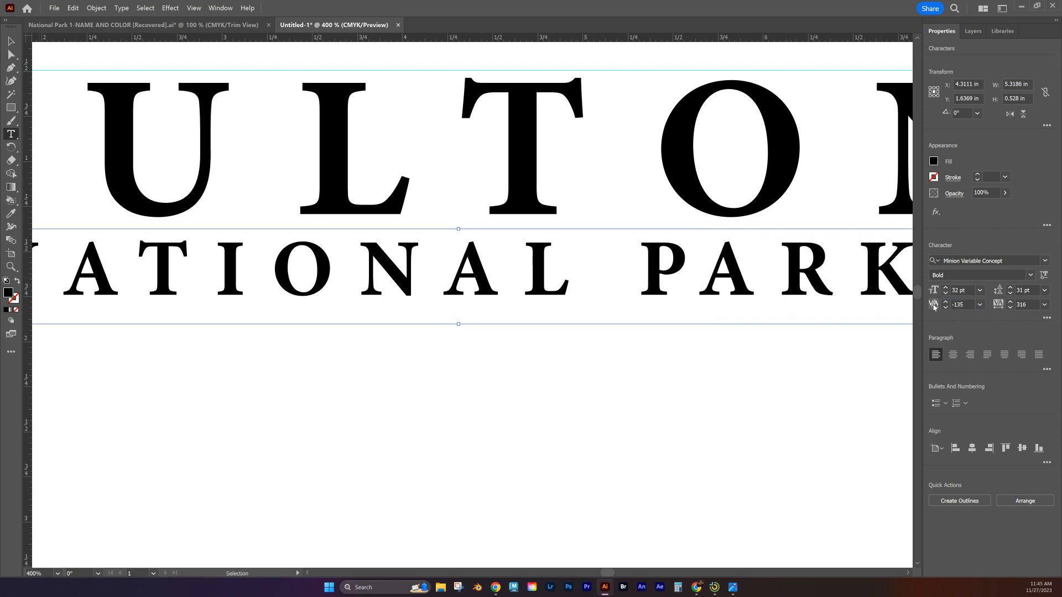
click(945, 308)
click(979, 304)
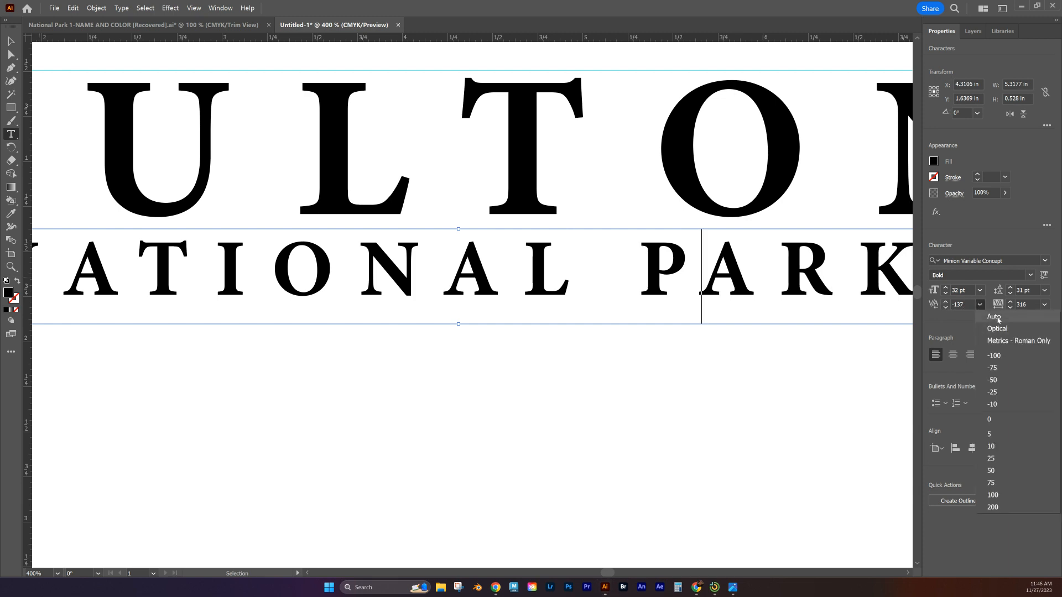
click(989, 315)
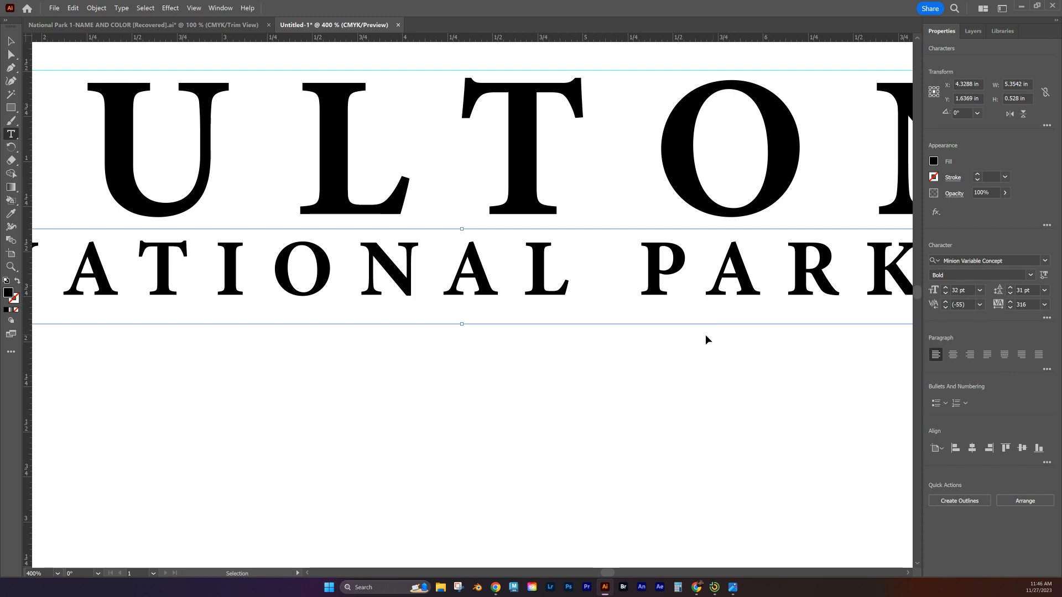
Move the NATIONAL PARK line so its first letter lines up with the left edge of the F in FULTON.
key(ctrl+minus)
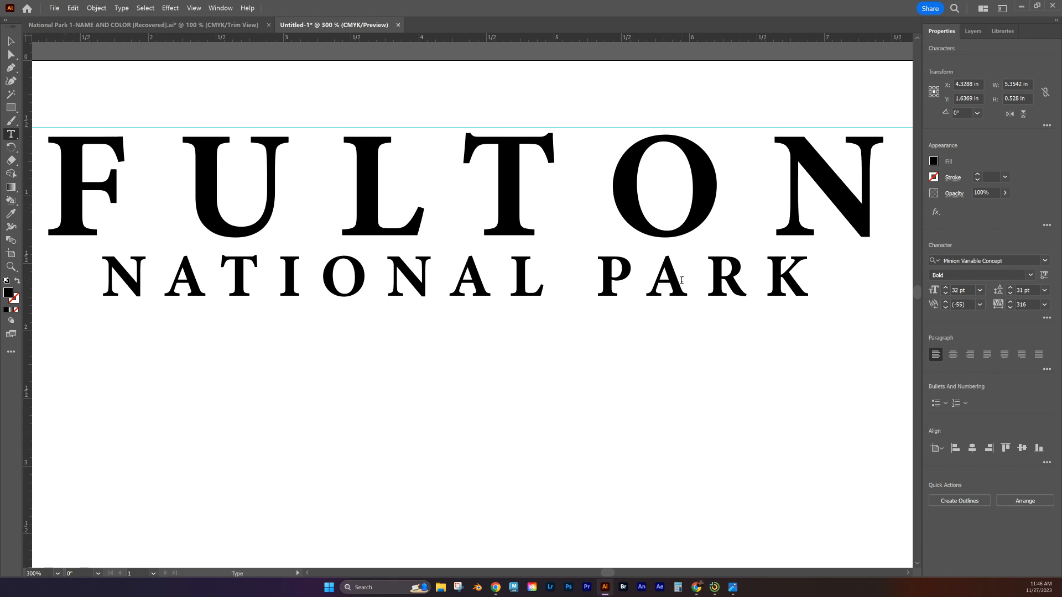
key(ctrl+minus)
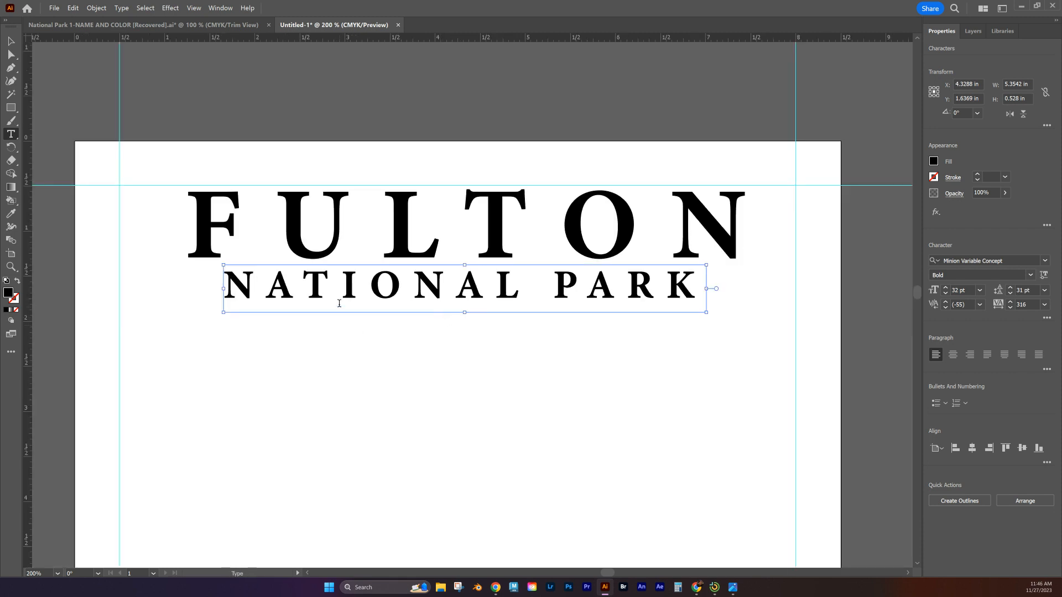
click(10, 41)
click(305, 293)
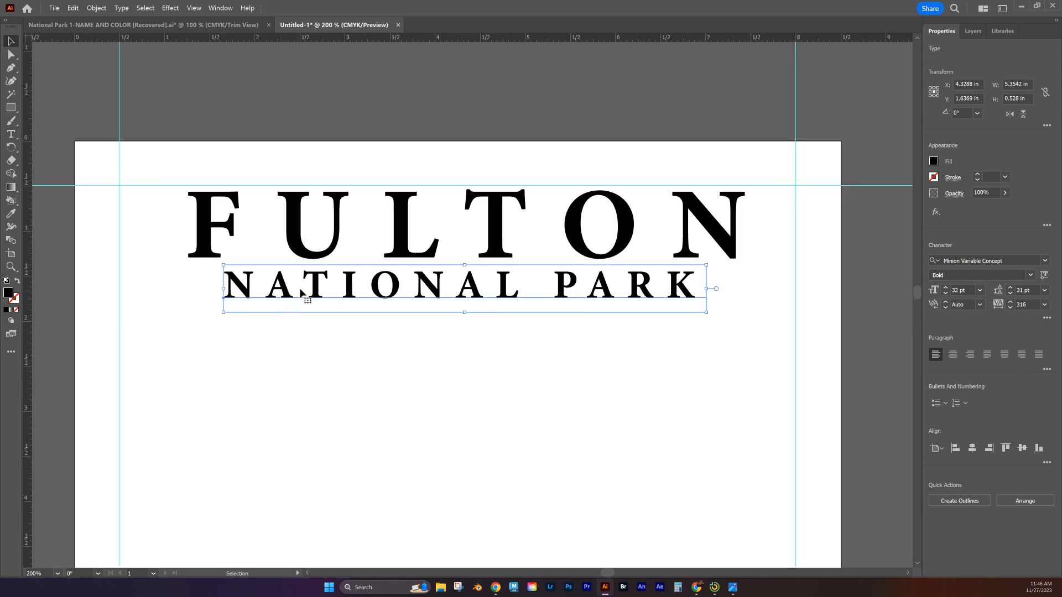
drag(312, 291, 273, 295)
mouse_move(201, 299)
mouse_down()
mouse_move(217, 301)
mouse_move(200, 299)
mouse_up()
click(193, 8)
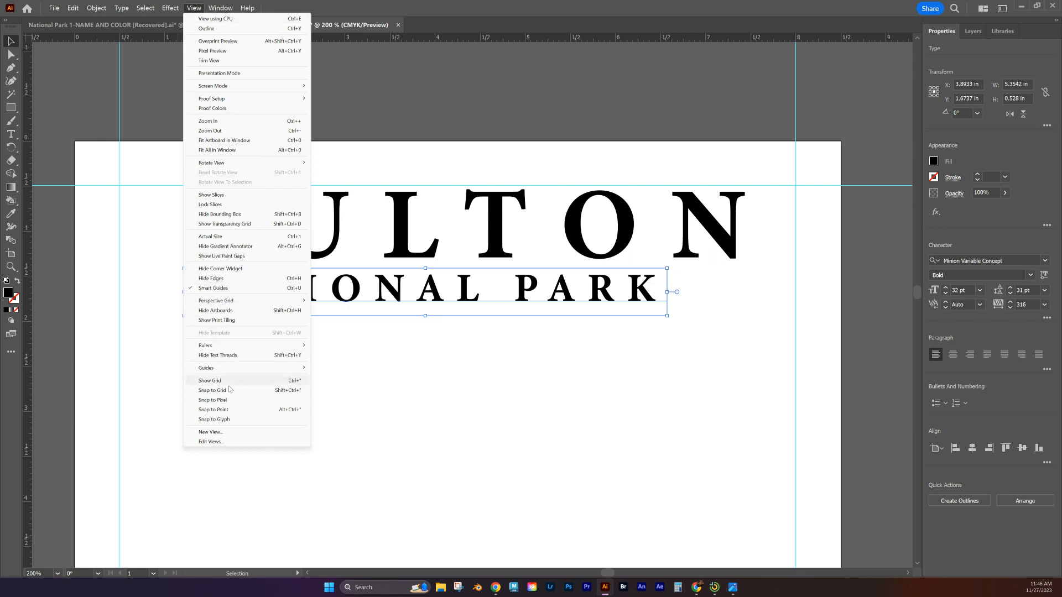
click(345, 19)
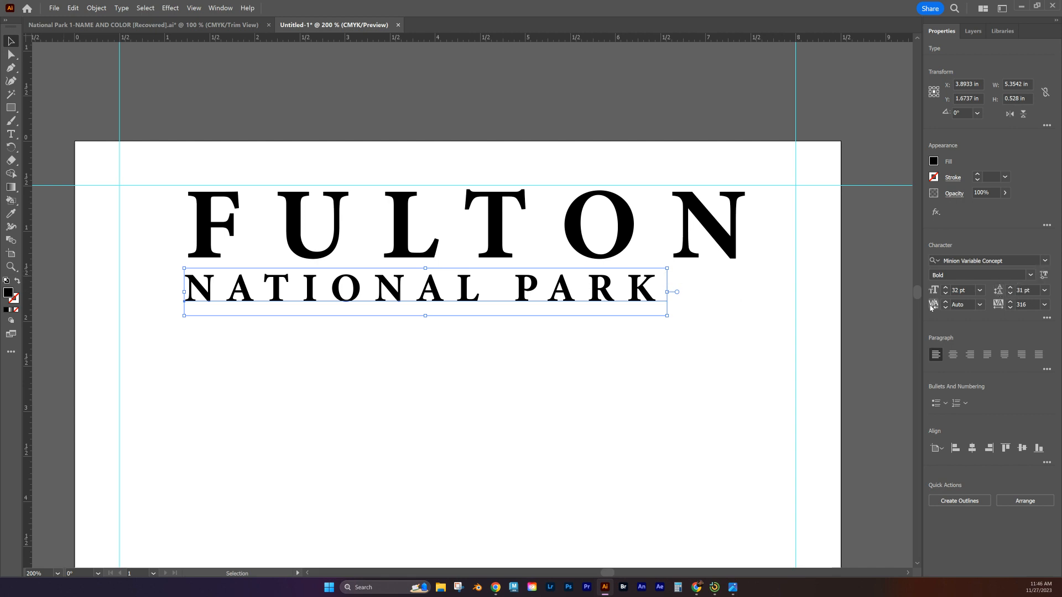
Increase the tracking of the NATIONAL PARK line to 502 so it spans the width of FULTON.
click(958, 304)
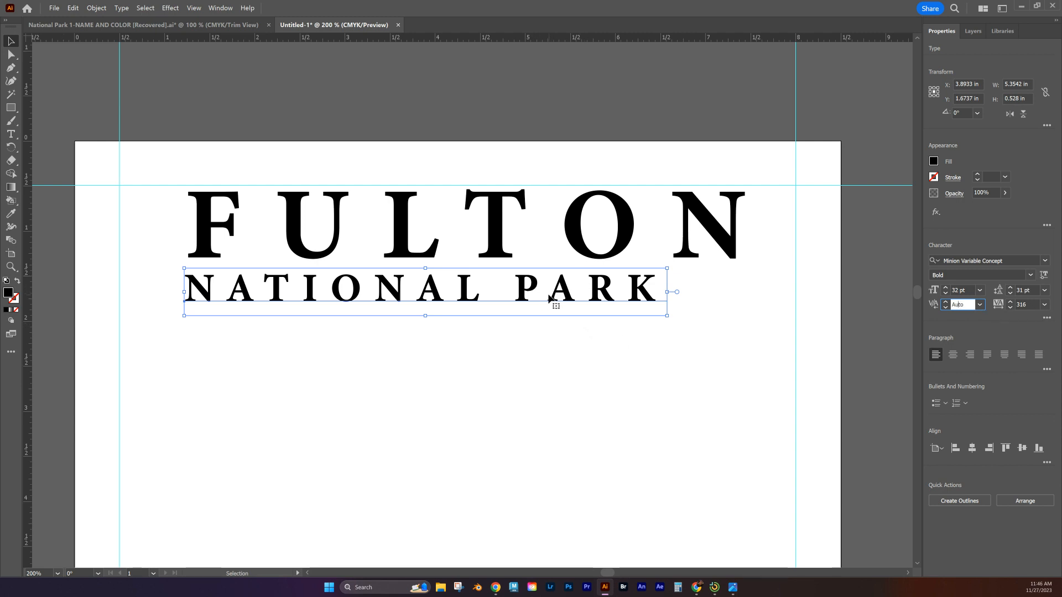
click(1023, 304)
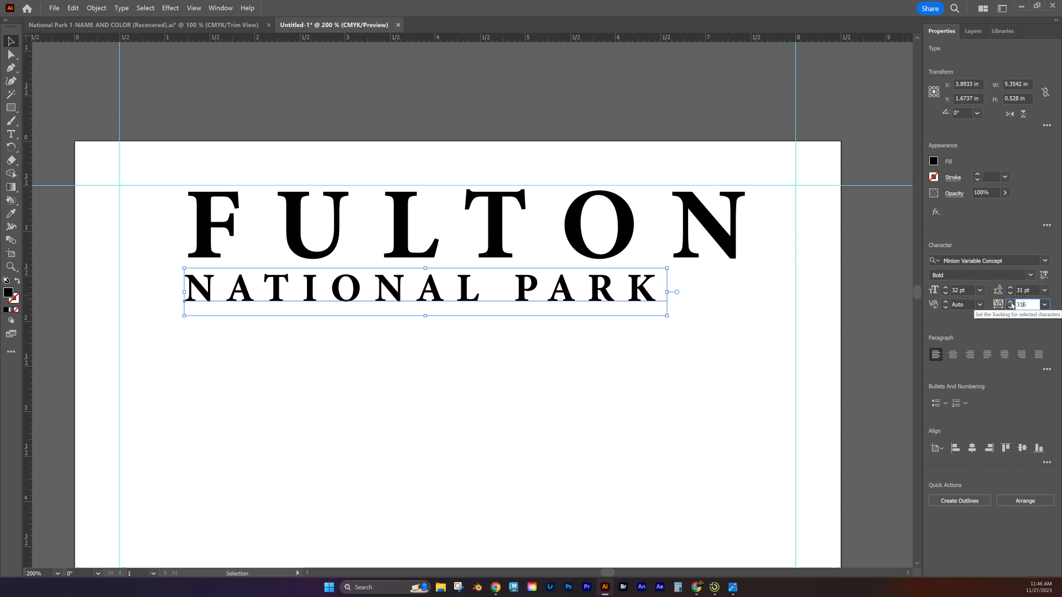
click(1011, 303)
click(1011, 303)
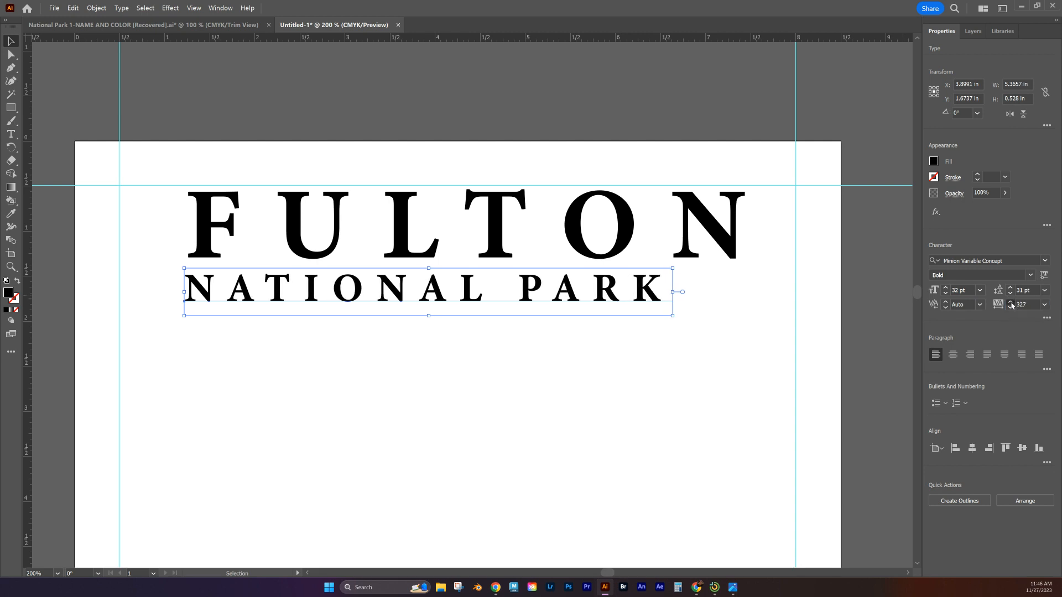
drag(1011, 303, 1011, 304)
click(1011, 304)
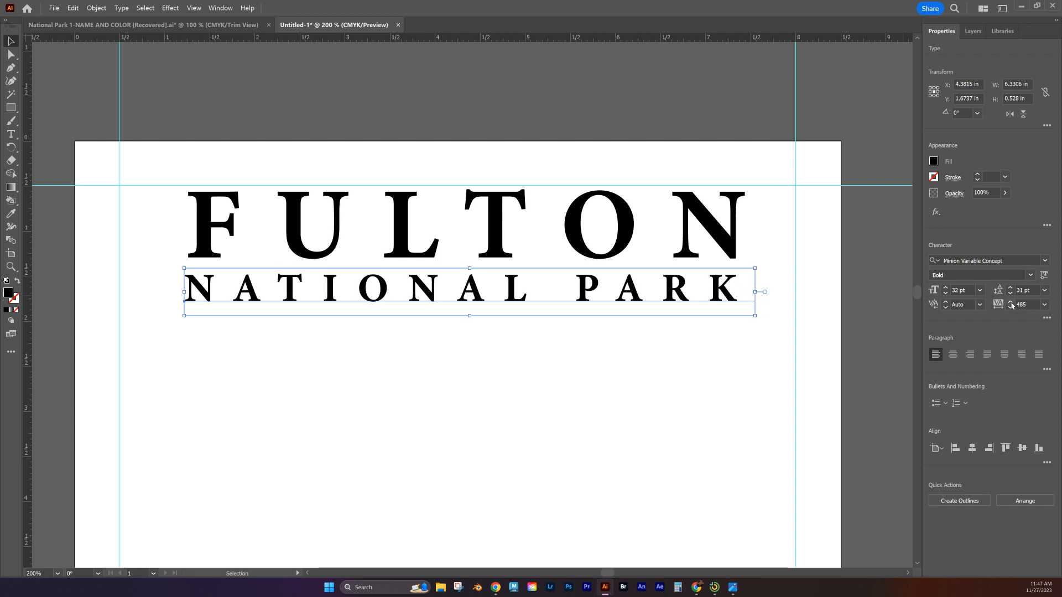
drag(1011, 304, 1011, 304)
click(1011, 304)
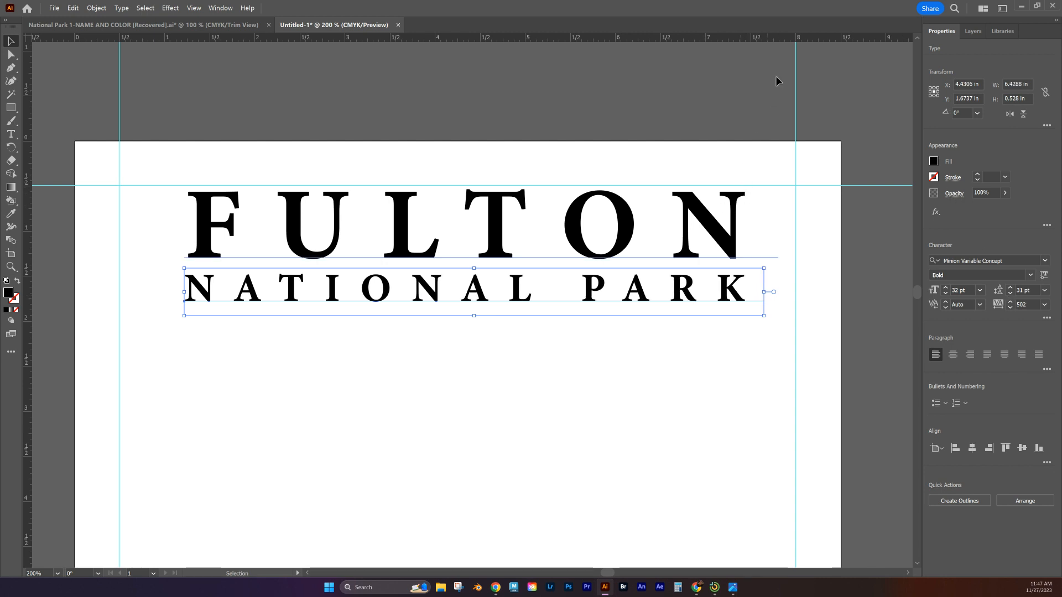
Add a vertical guide at about 7.43 in, flush with the right edge of the N in FULTON.
drag(28, 234, 448, 253)
drag(715, 270, 744, 269)
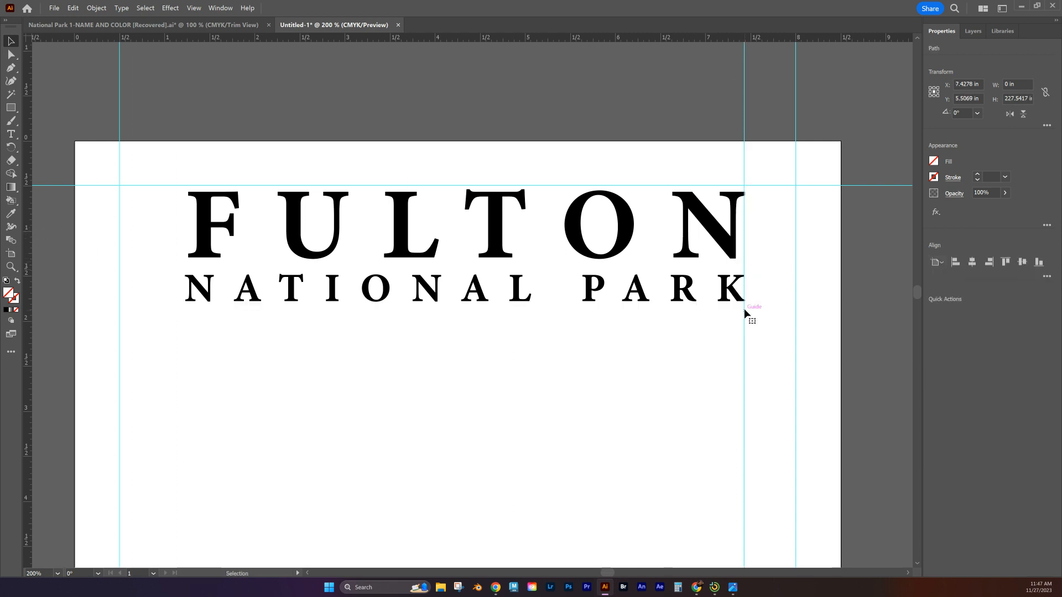
scroll(756, 308, up, 3)
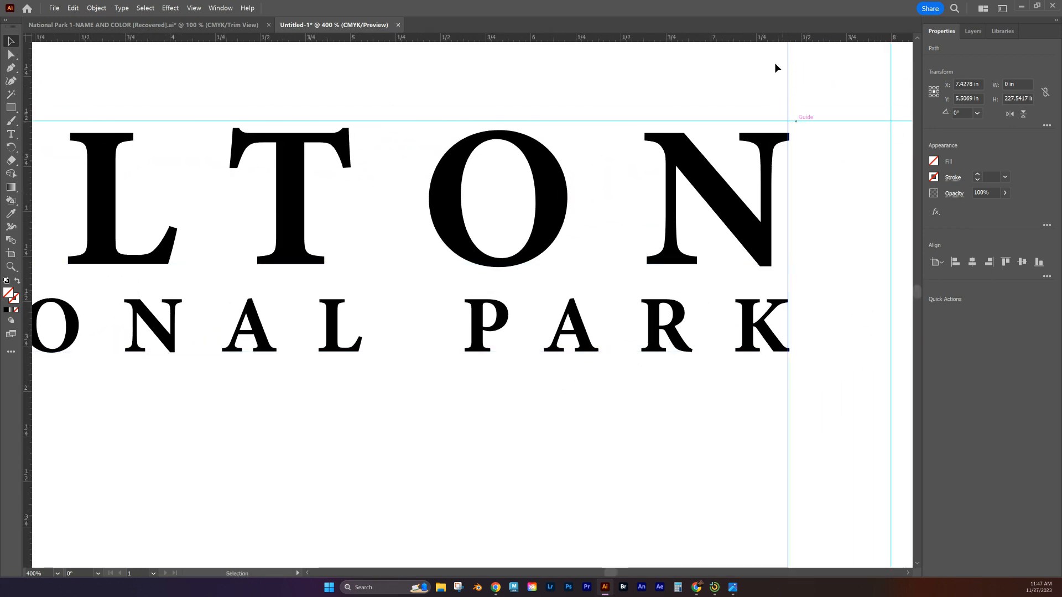
drag(787, 53, 788, 53)
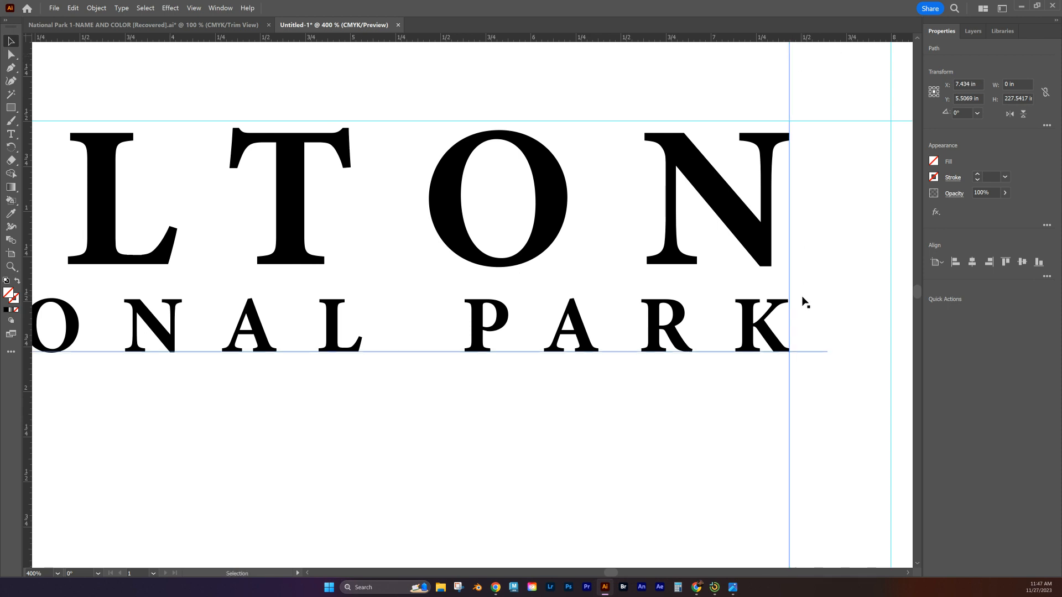
Set the tracking of the NATIONAL PARK line to 503 so the K reaches the new guide.
click(785, 308)
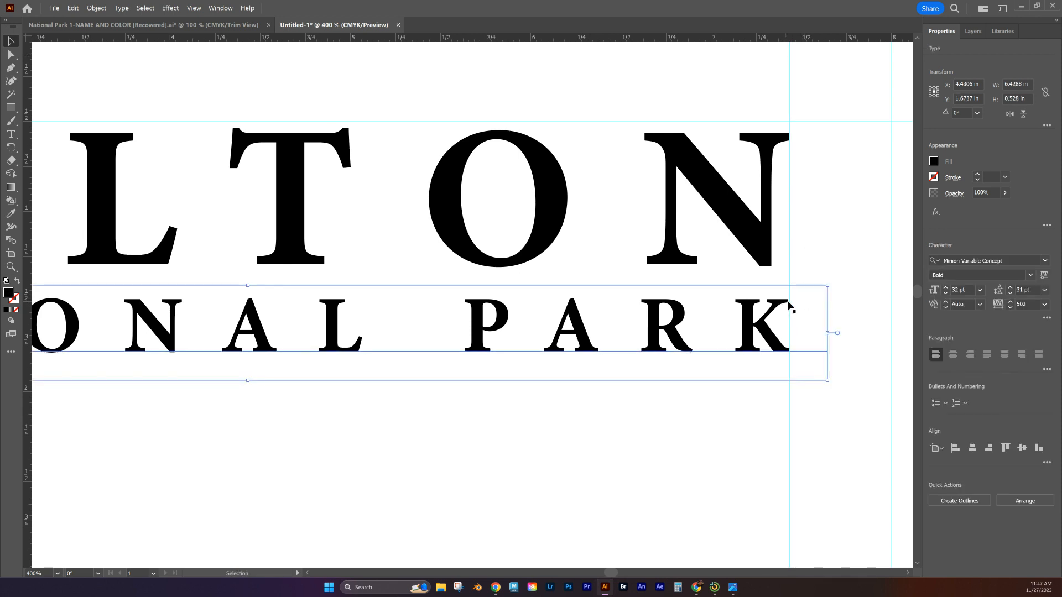
click(1010, 303)
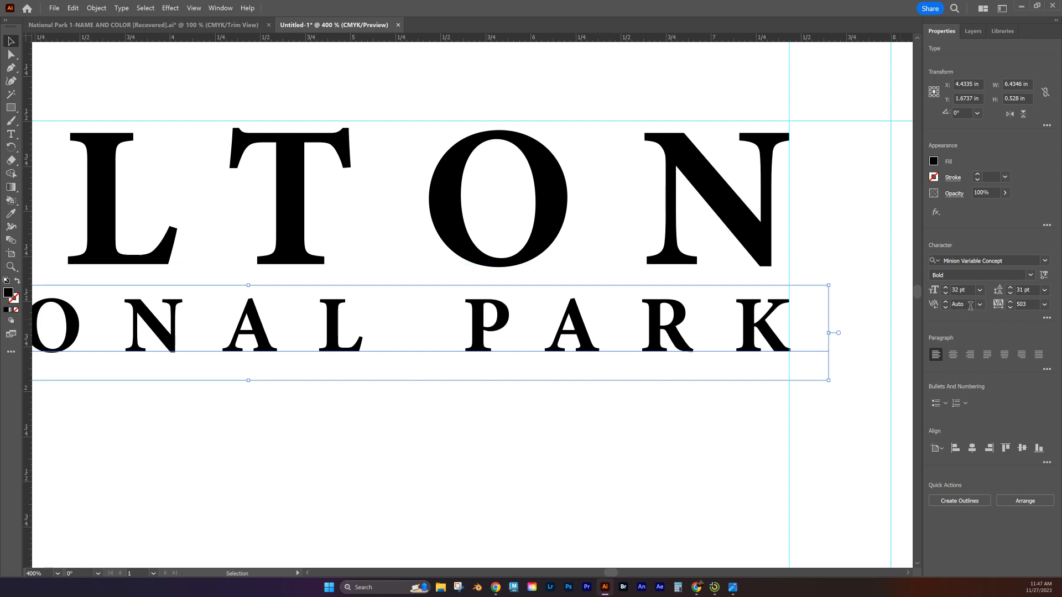
key(ctrl+minus)
key(ctrl+minus)
key(ctrl+minus)
key(ctrl+minus)
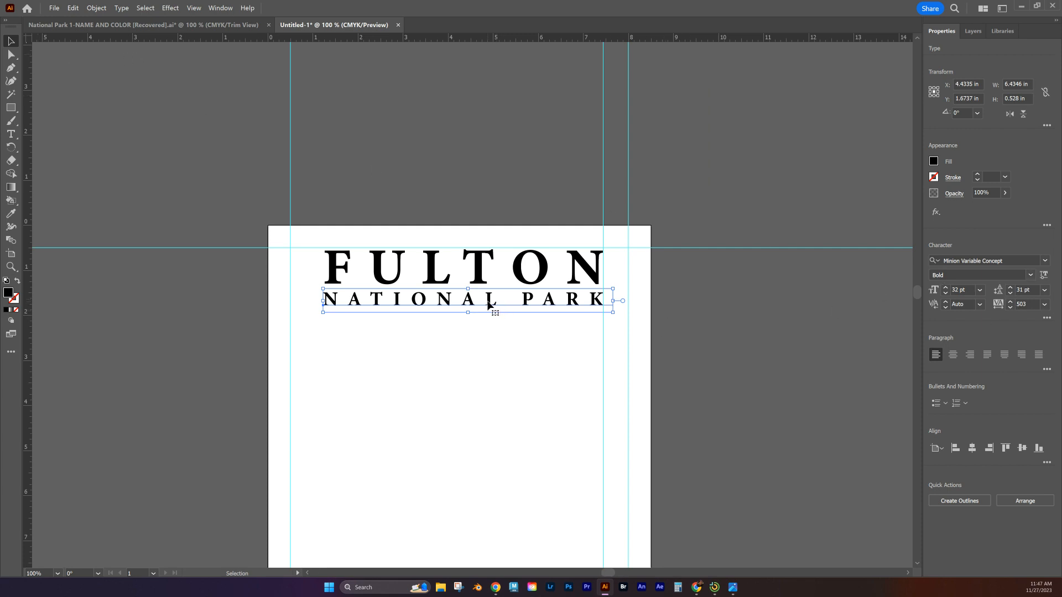
Try Semibold Italic on the NATIONAL PARK line, and settle on the Regular font style.
triple_click(419, 301)
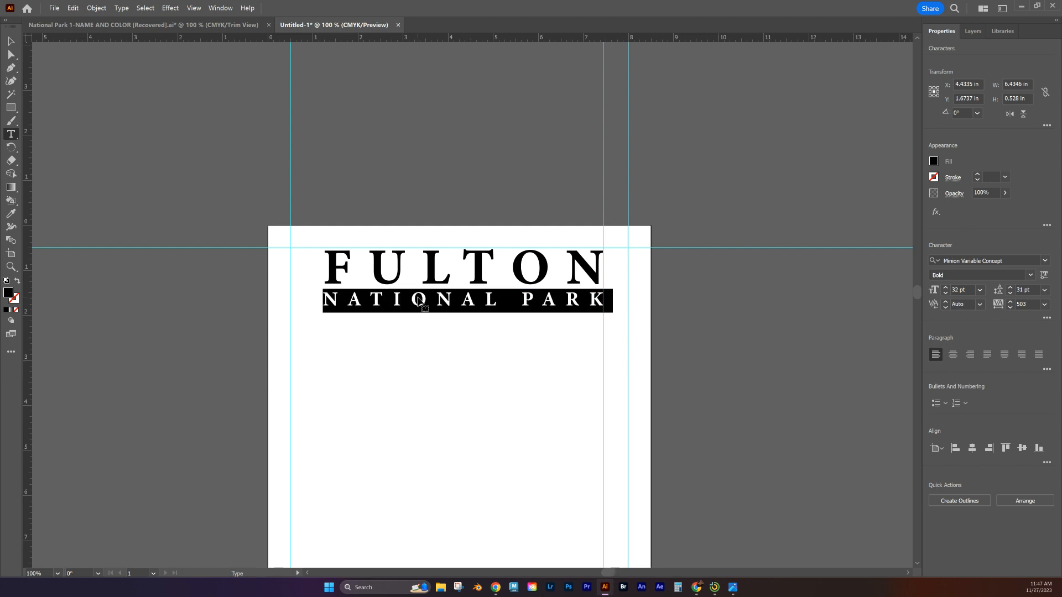
click(1030, 275)
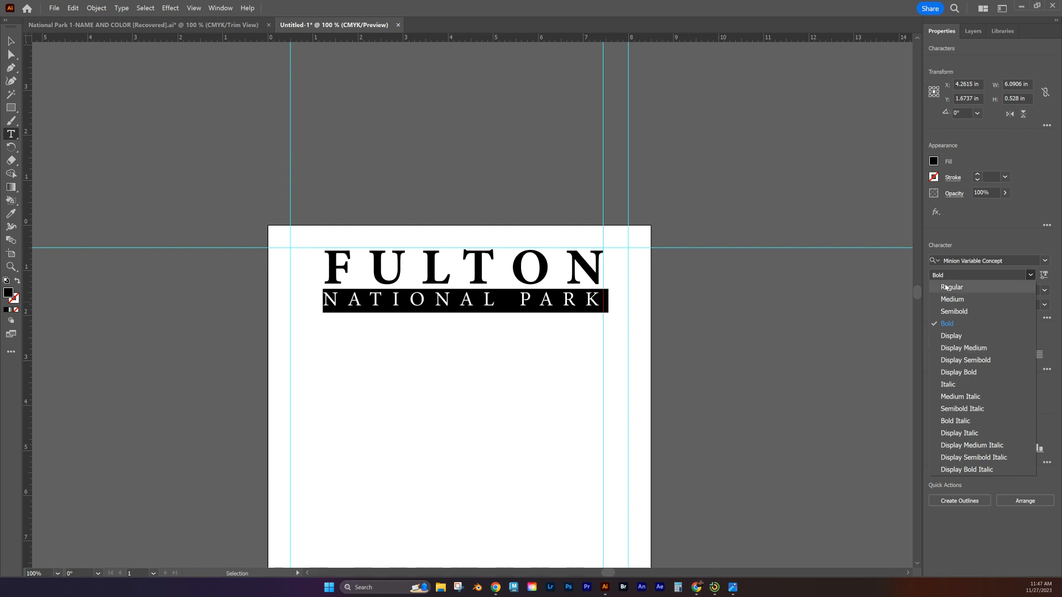
click(965, 408)
click(1030, 275)
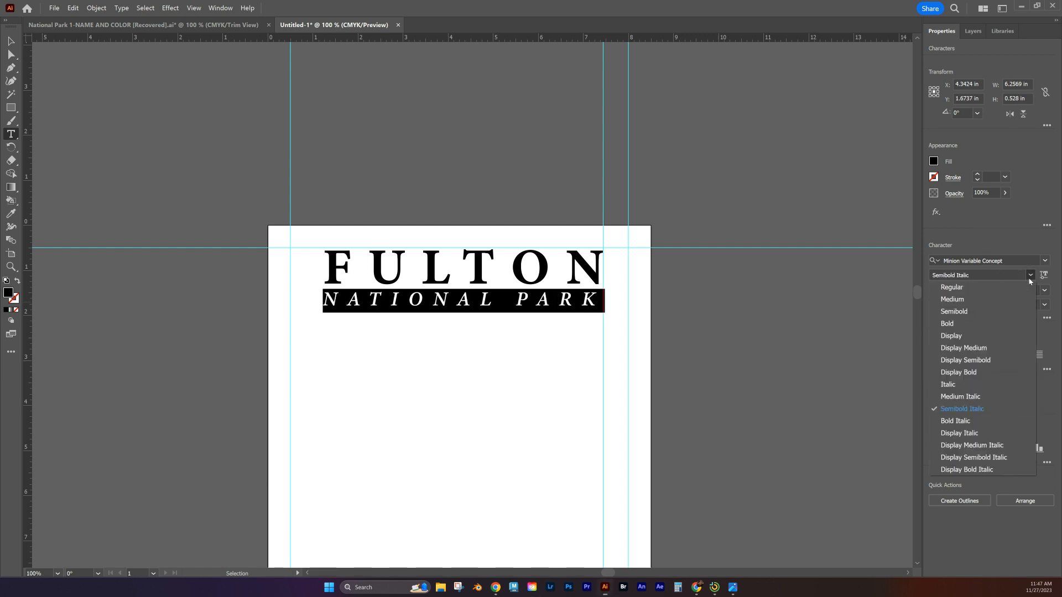
click(952, 287)
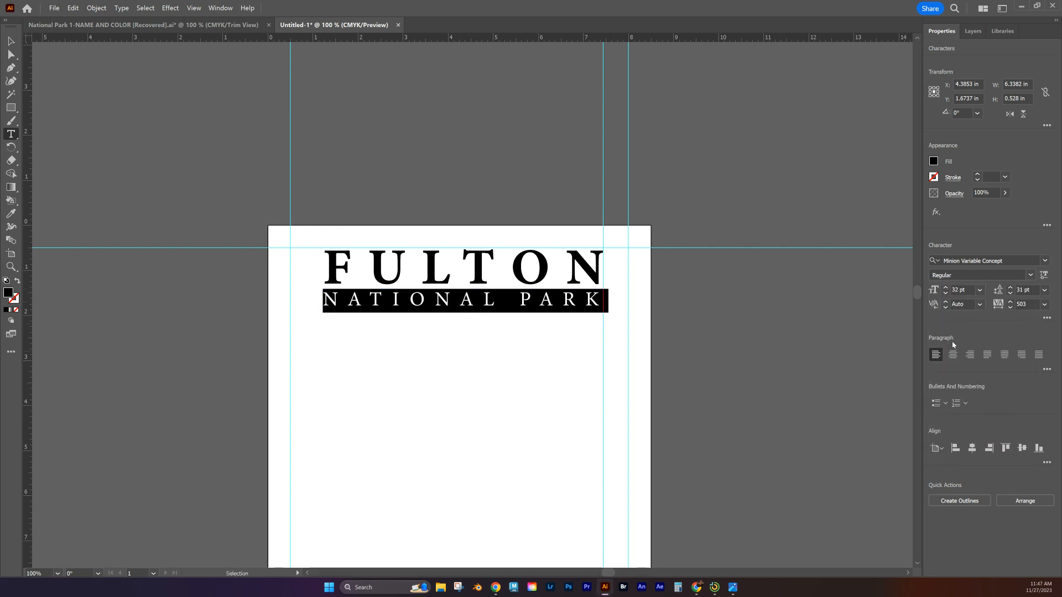
click(529, 242)
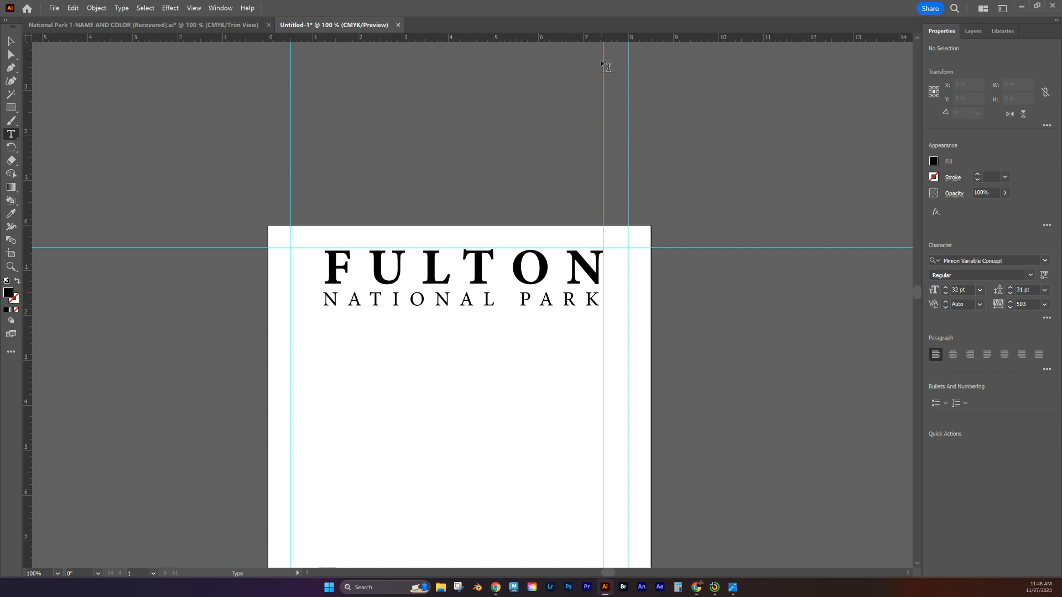
Remove the vertical guide that marks the right edge of the last letter in the name line.
key(v)
drag(602, 88, 20, 108)
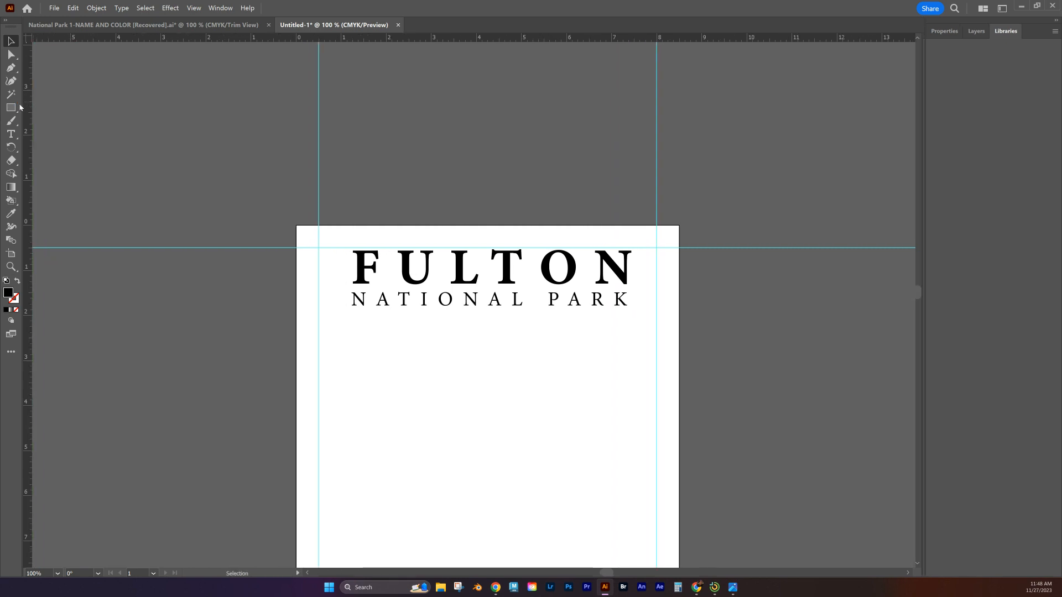
click(943, 31)
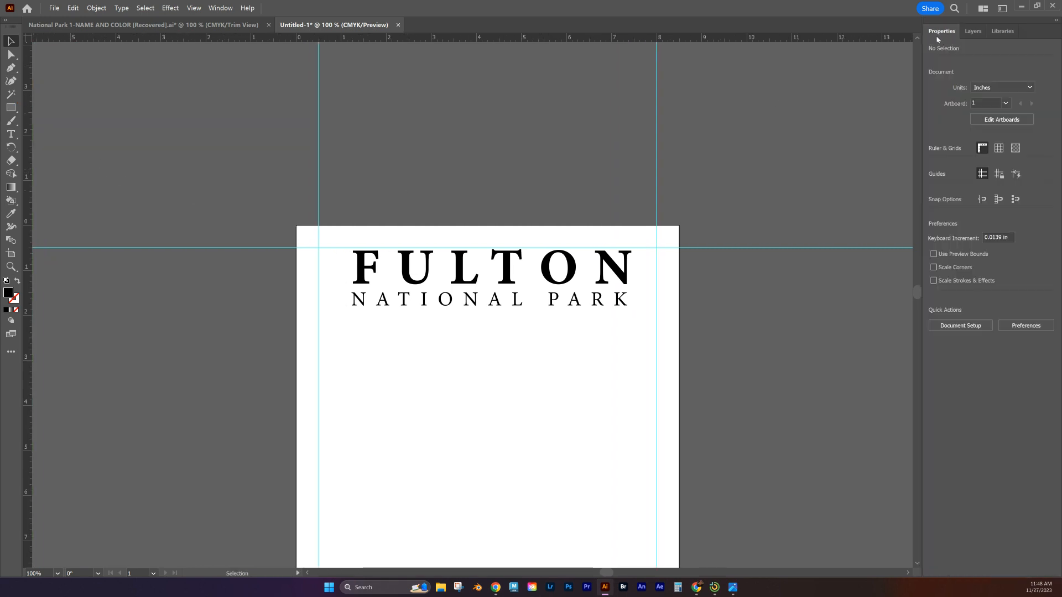
Try centered paragraph alignment on the NATIONAL PARK line, and return it to left alignment.
click(474, 299)
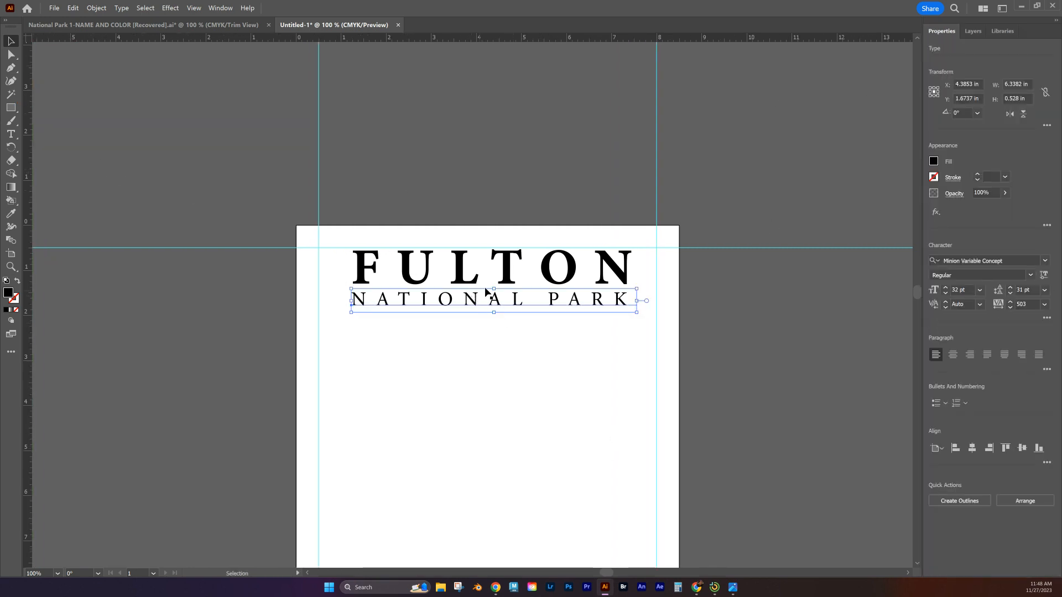
click(953, 355)
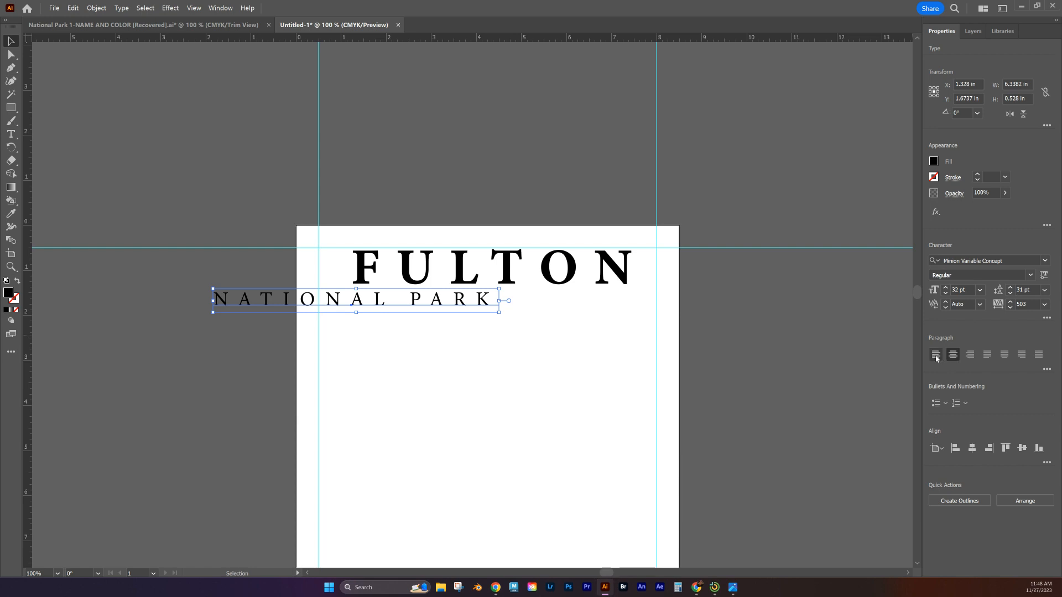
click(935, 357)
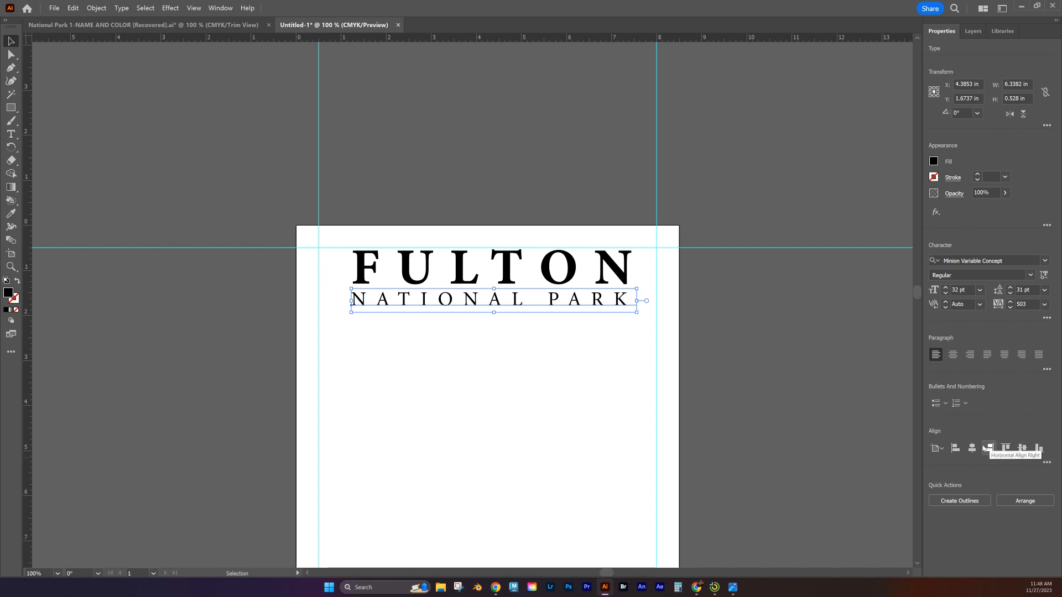
Align the name line and the NATIONAL PARK line to each other by their left edges after trying center alignment.
shift+click(509, 271)
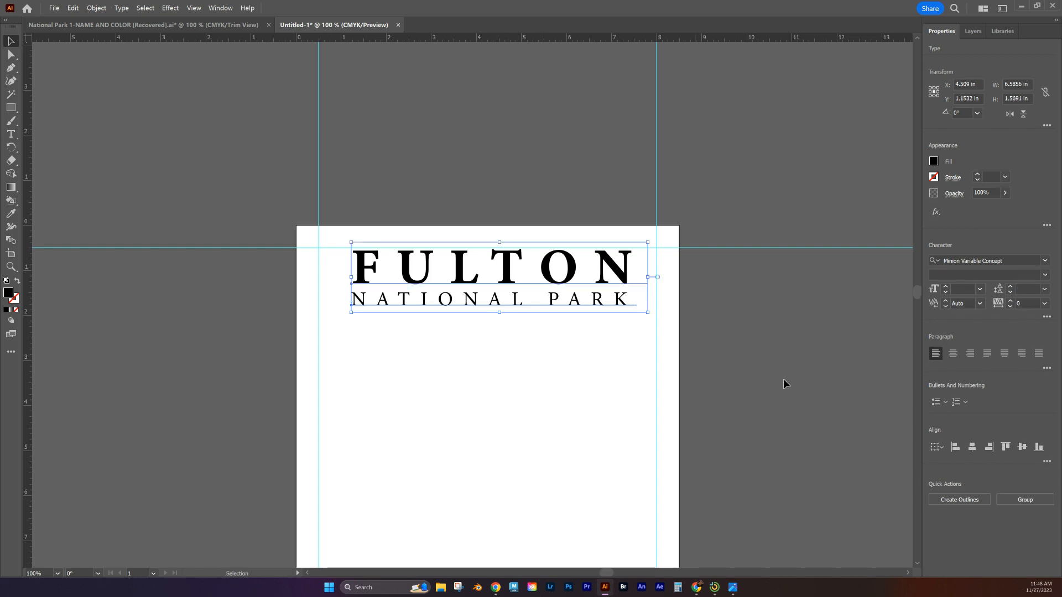
click(972, 448)
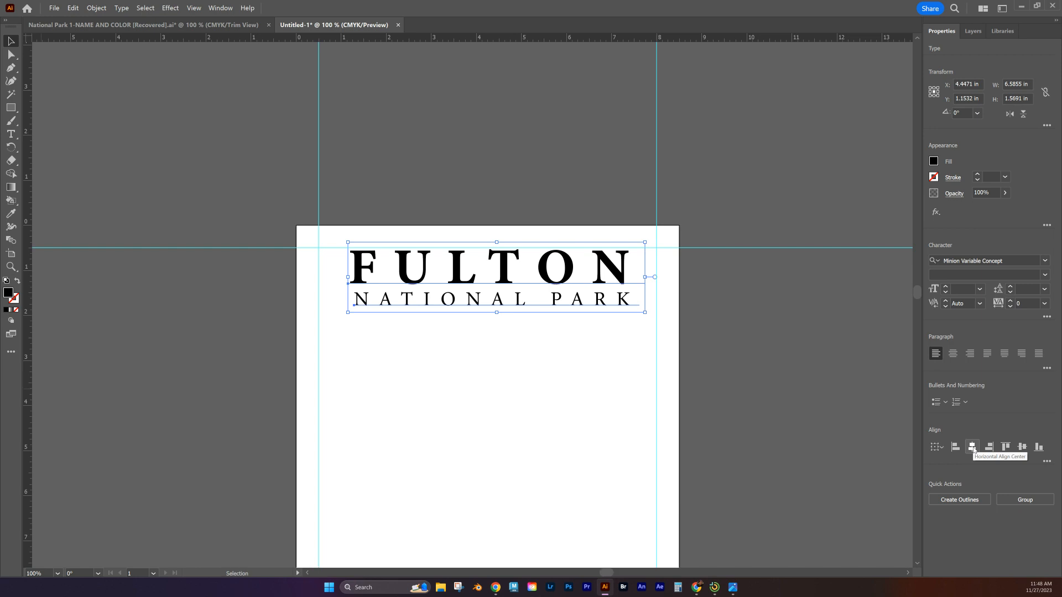
click(955, 448)
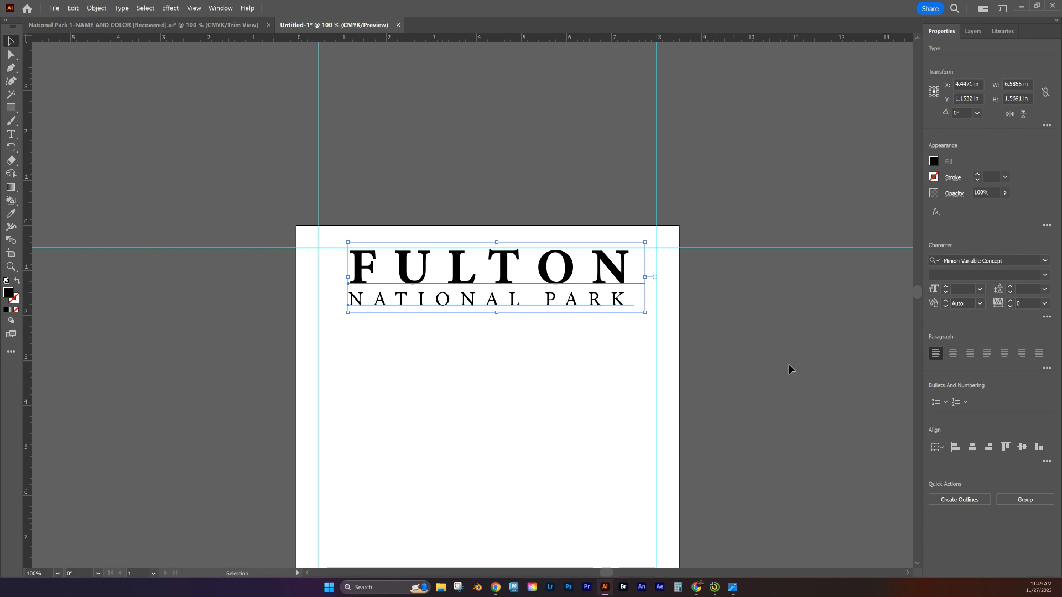
Fill both title lines with the light blue swatch.
click(934, 160)
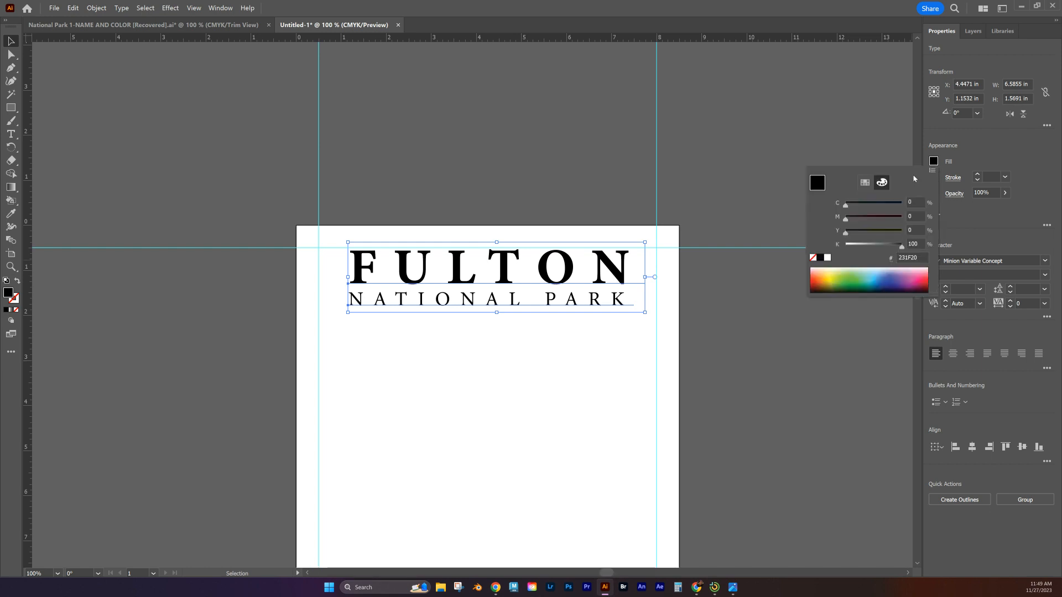
click(864, 182)
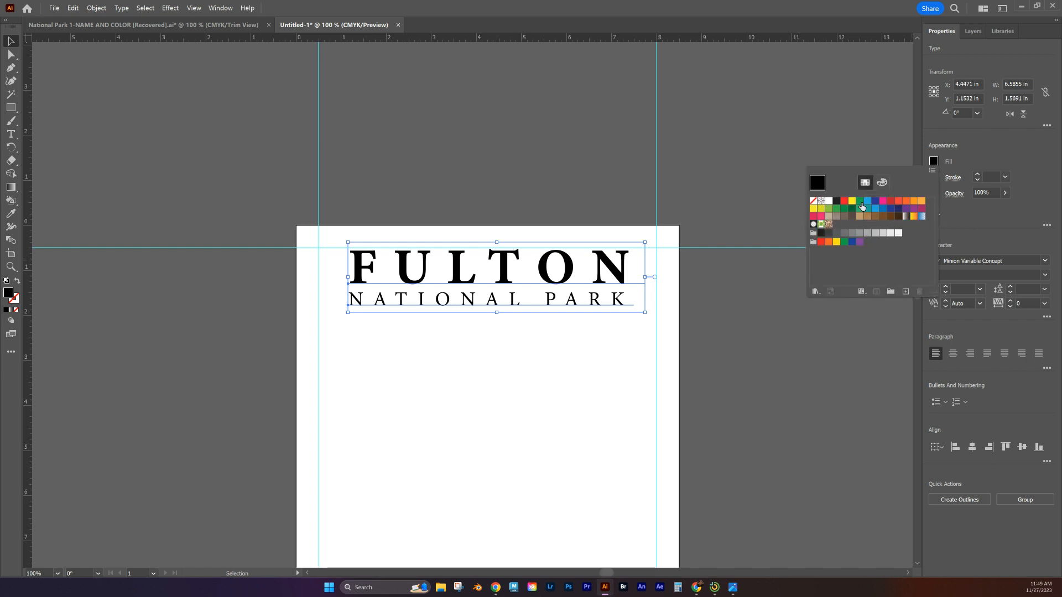
click(866, 203)
click(969, 165)
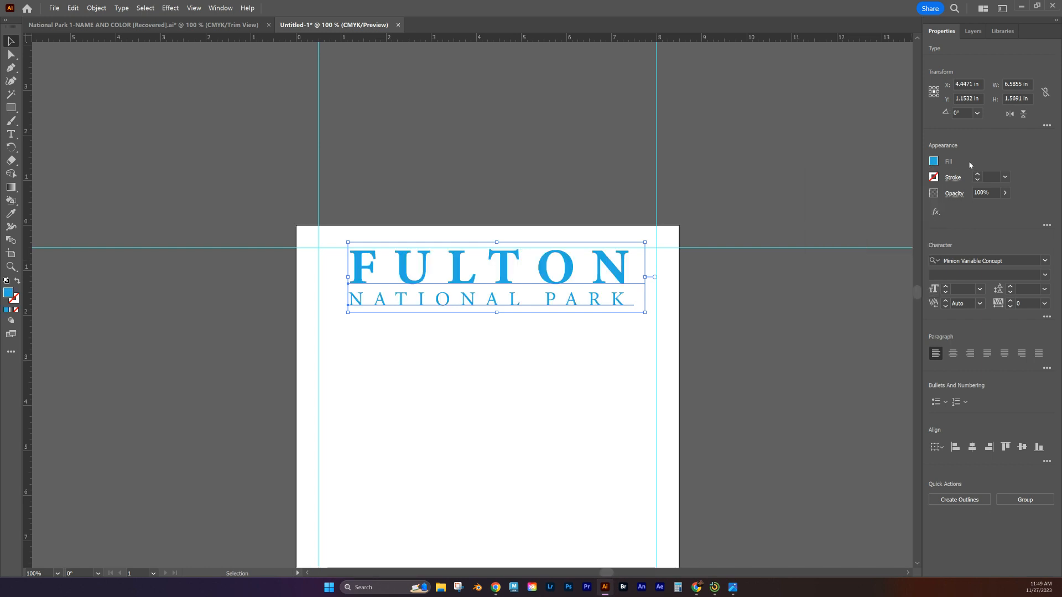
Outline both title lines with a 1 pt stroke in the dark navy swatch.
click(933, 178)
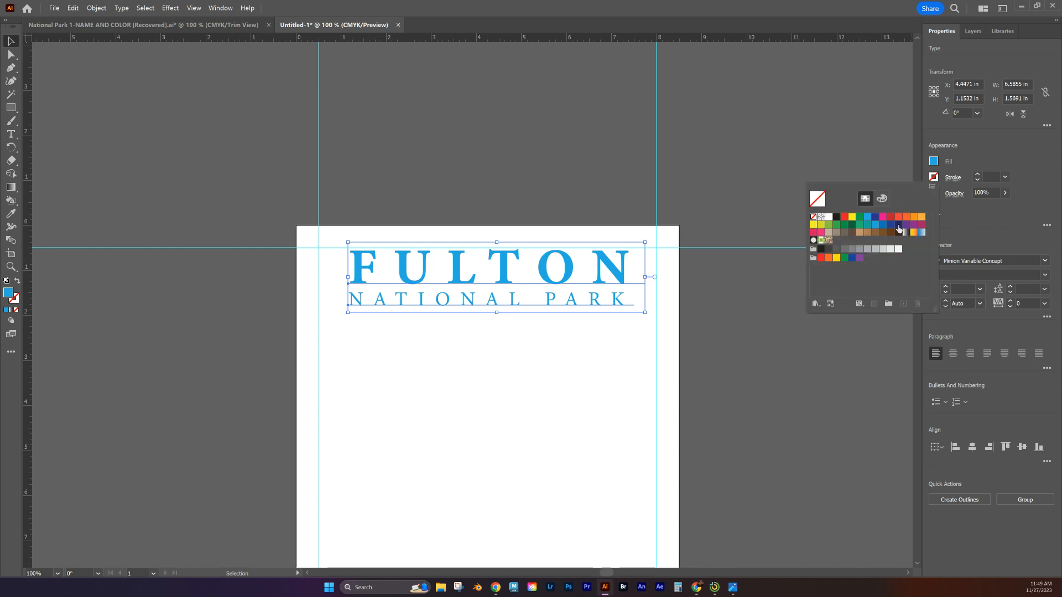
click(898, 225)
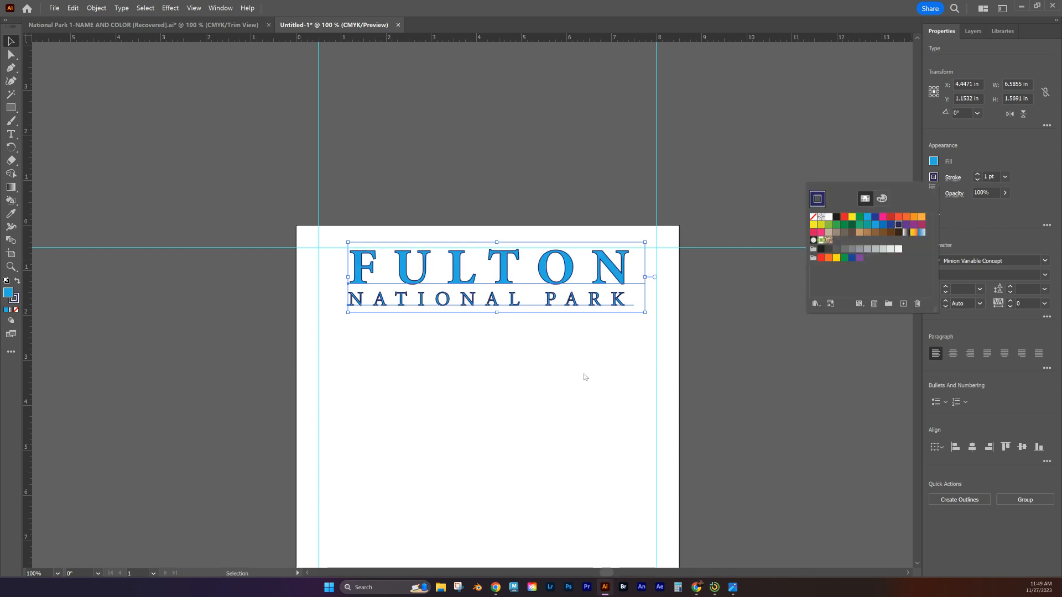
key(Escape)
key(ctrl+=)
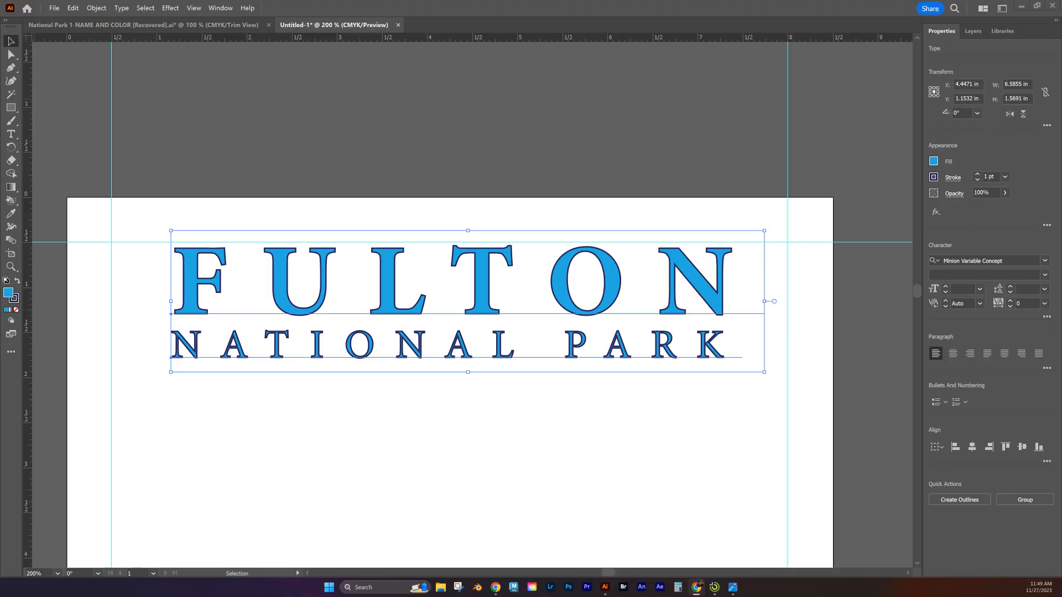
Switch to Chrome, search Google for dafont in a new tab, and open the DaFont website.
drag(387, 190, 602, 1)
click(310, 7)
click(274, 22)
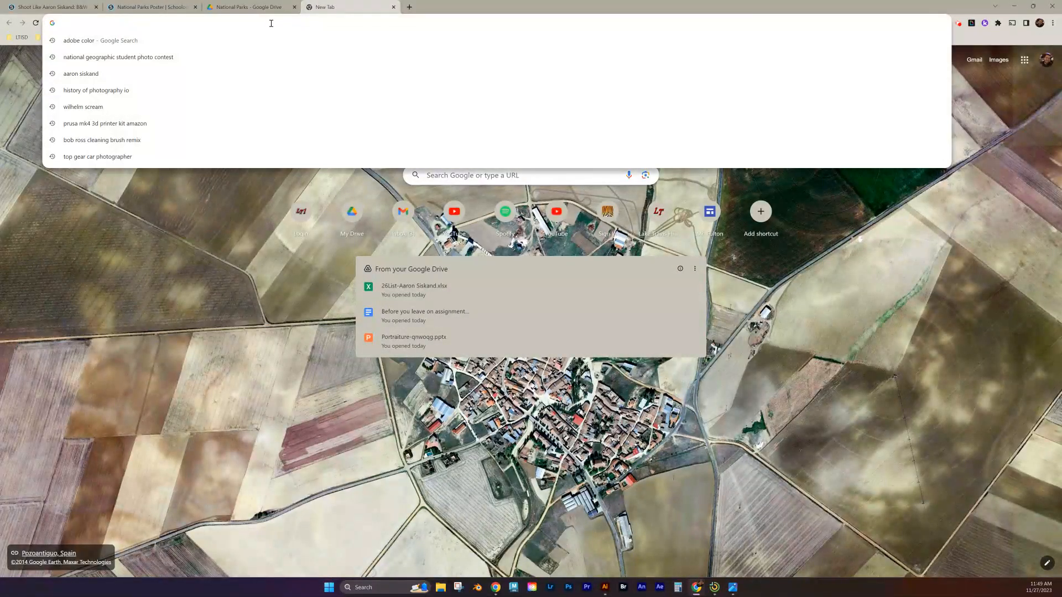
text(DAFONT)
key(Return)
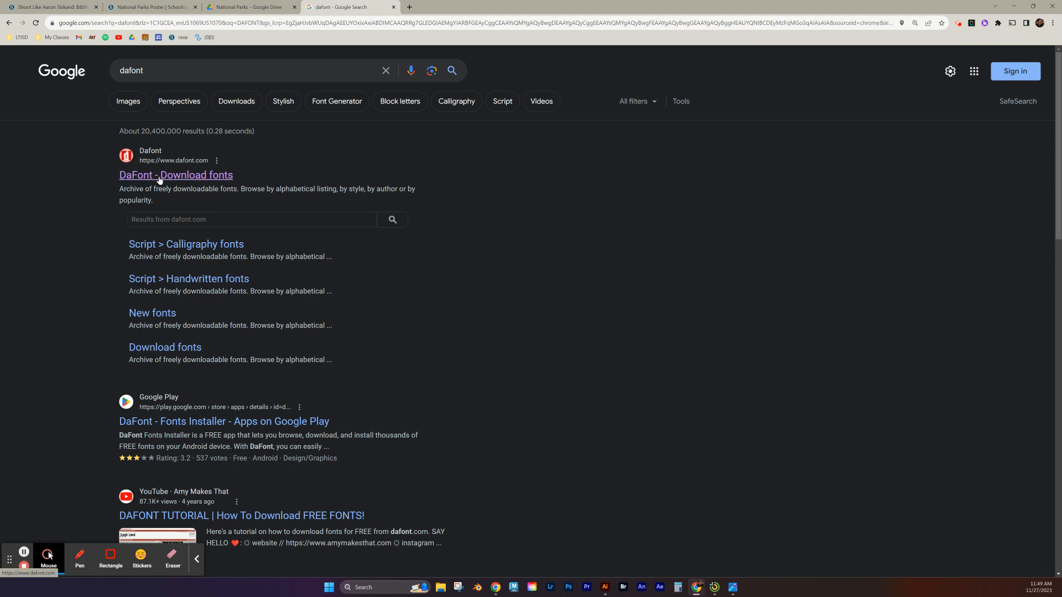
click(159, 180)
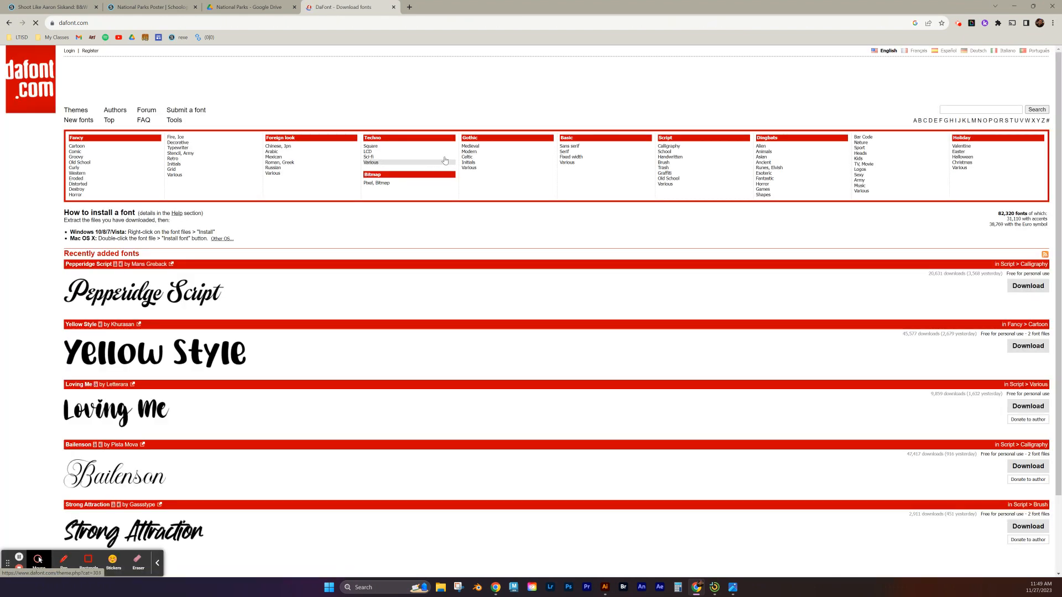
Open the Old School category of the Fancy fonts on DaFont.
click(1001, 106)
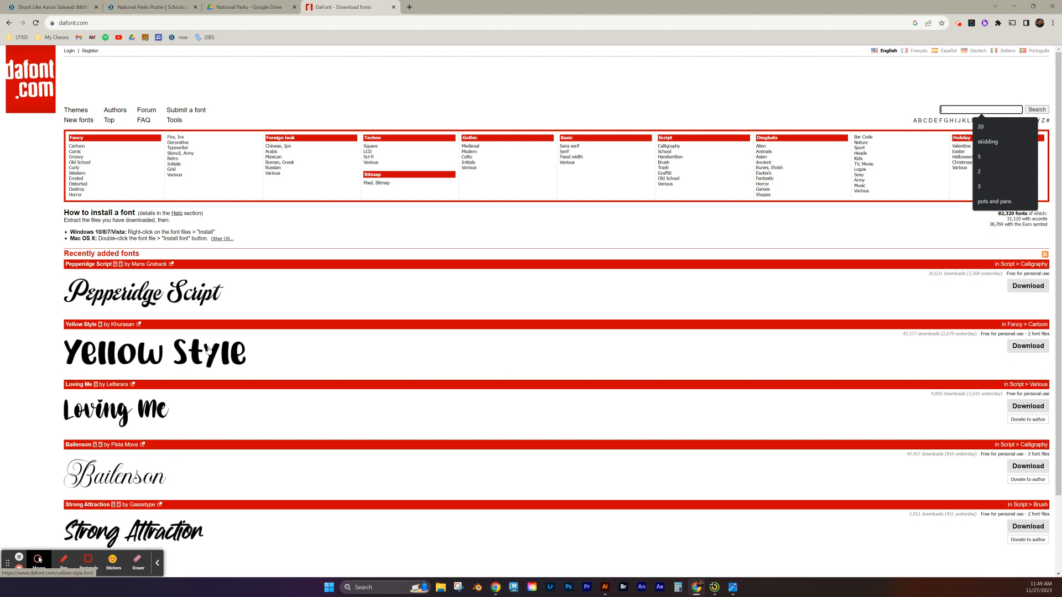
scroll(359, 353, down, 2)
scroll(246, 225, up, 2)
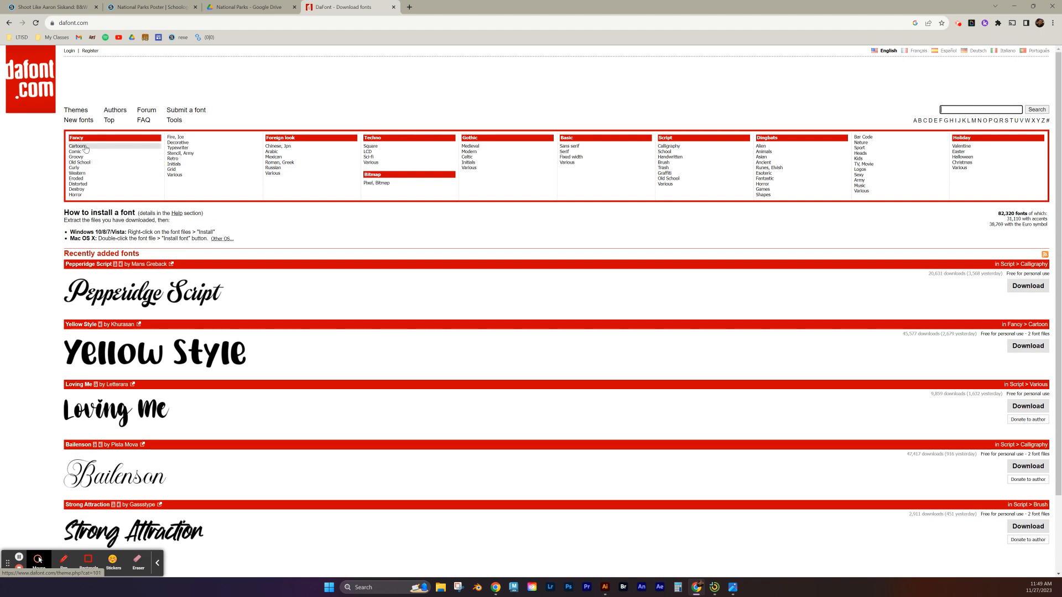
click(88, 163)
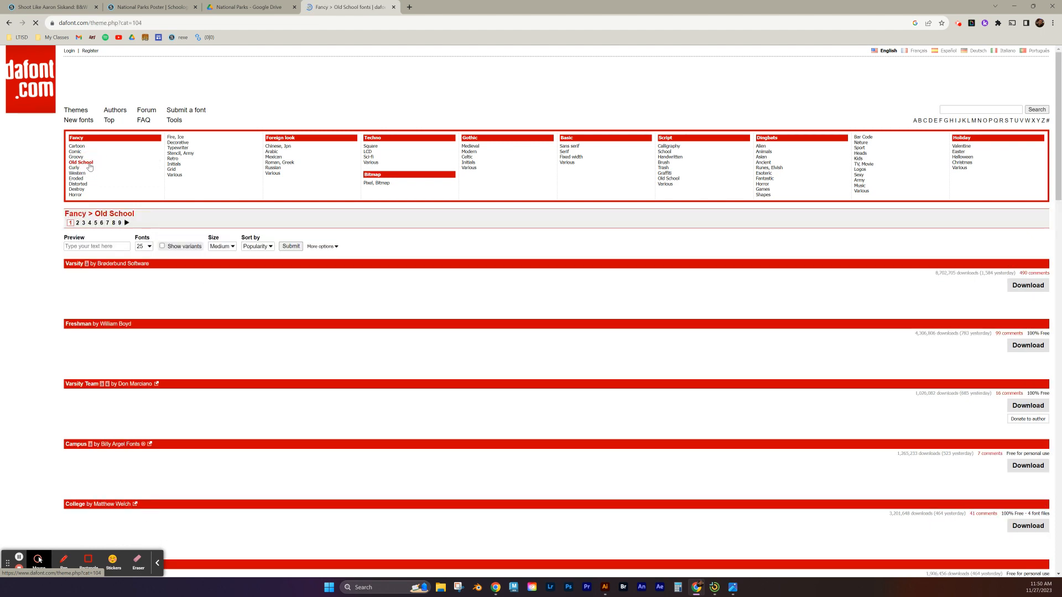
Browse the Old School font list and open the Dark College font page.
scroll(189, 278, down, 2)
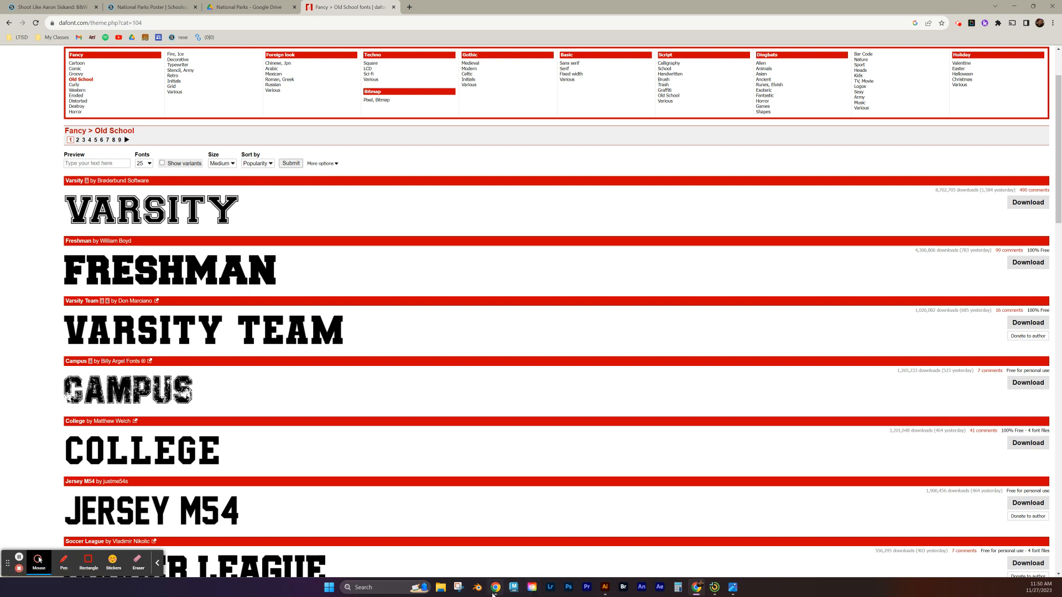
scroll(176, 410, down, 5)
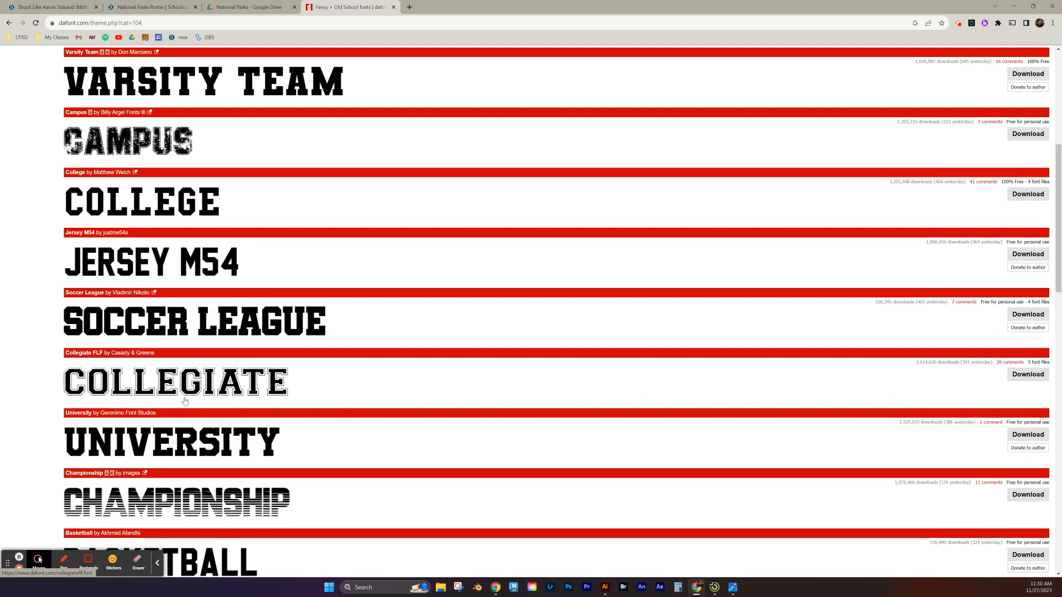
scroll(185, 401, up, 6)
scroll(185, 399, down, 7)
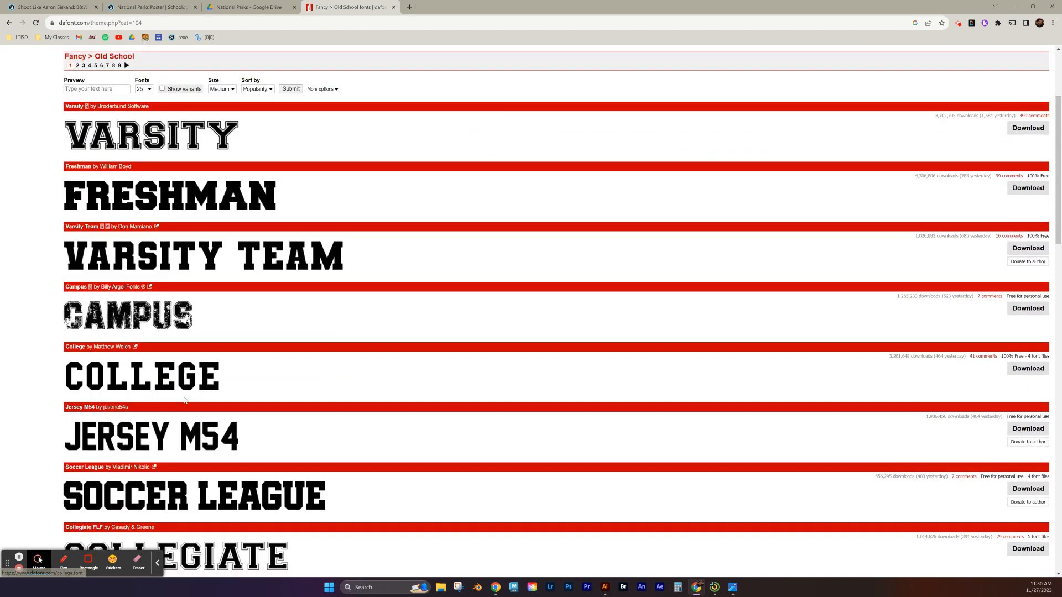
scroll(185, 395, down, 10)
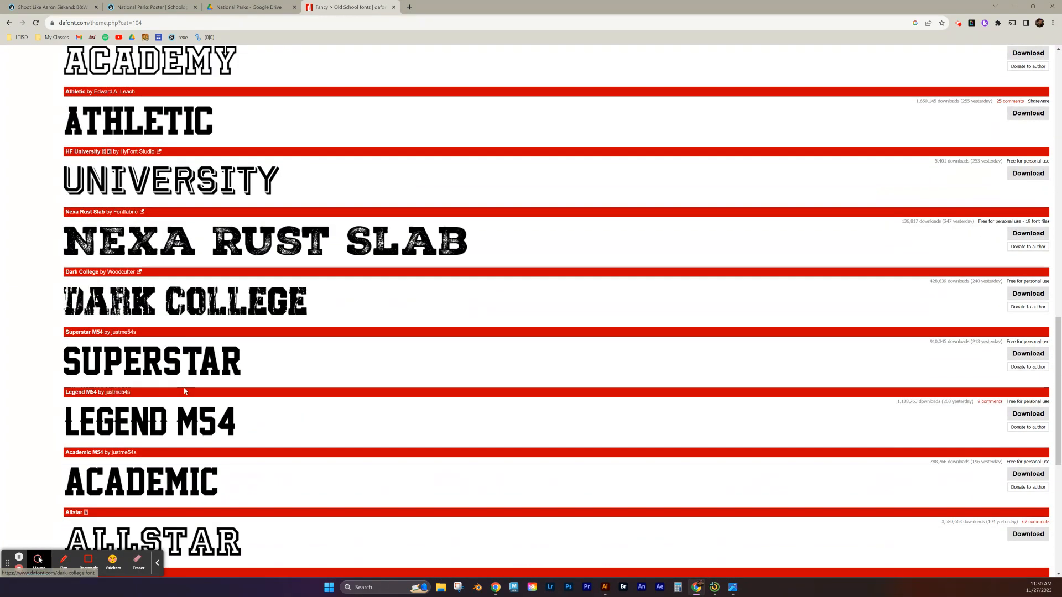
click(213, 305)
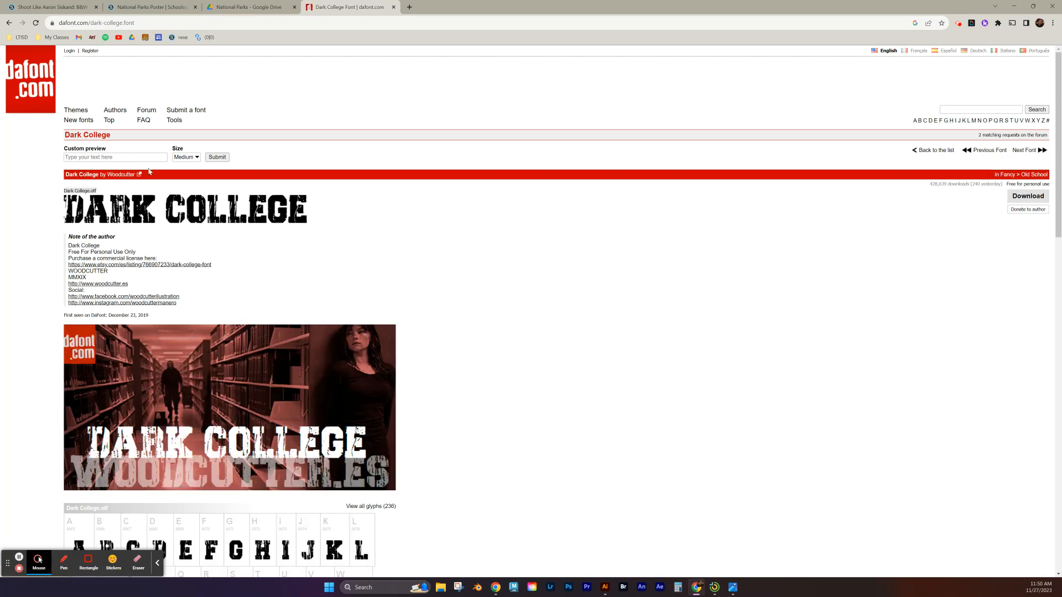
Download the Dark College font and show dark_college.zip in its folder.
click(1028, 197)
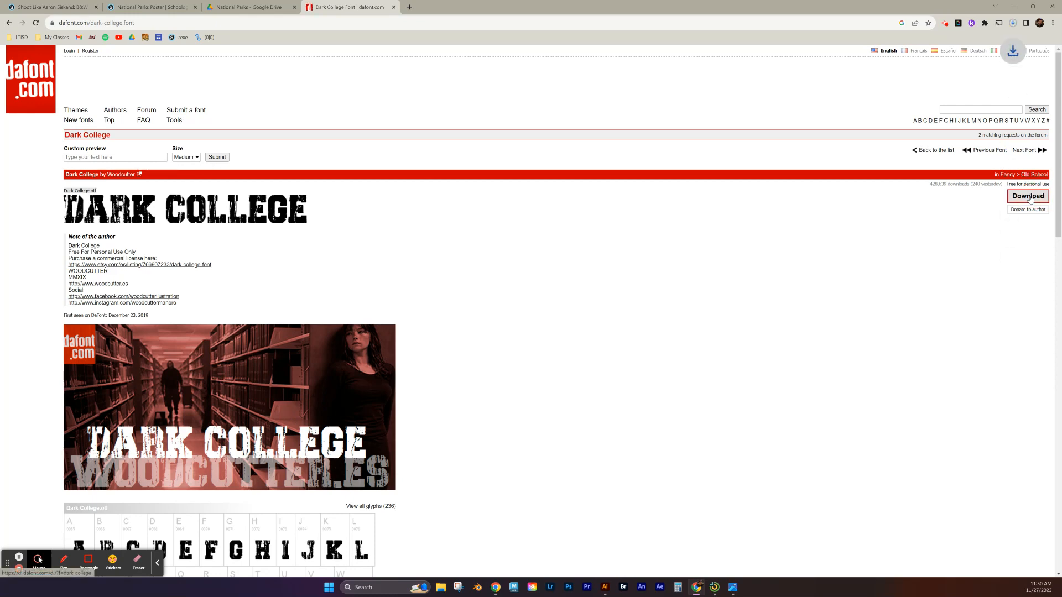
click(1013, 22)
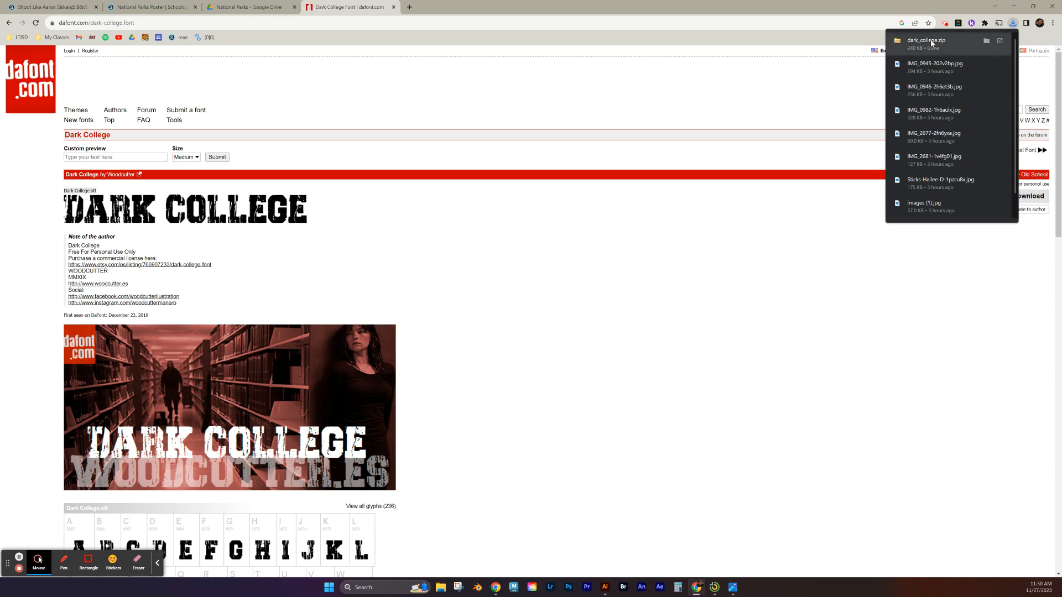
click(986, 41)
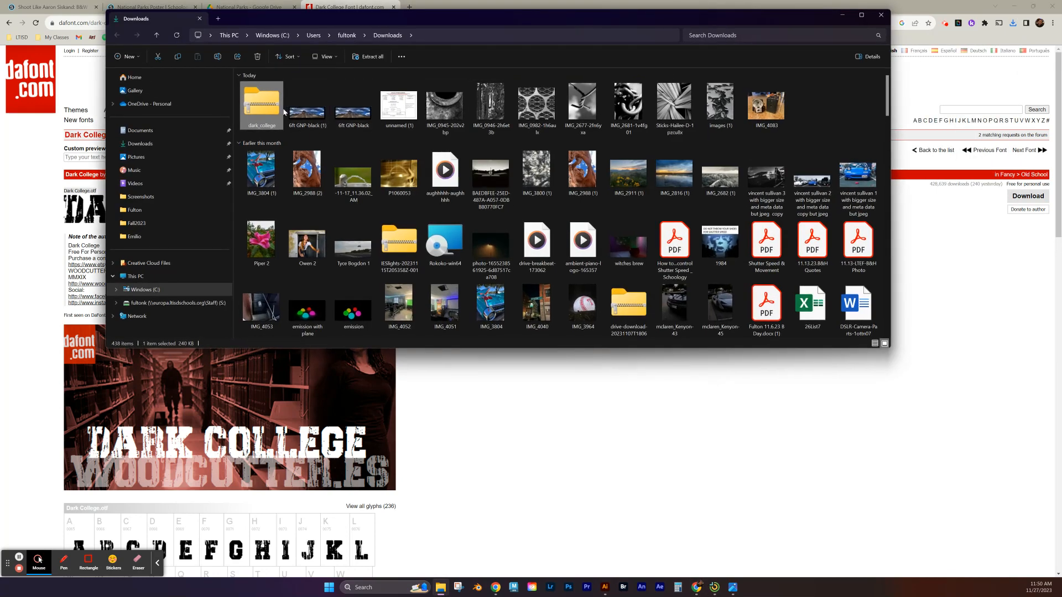
Extract the dark_college archive into its own folder in Downloads.
right_click(262, 108)
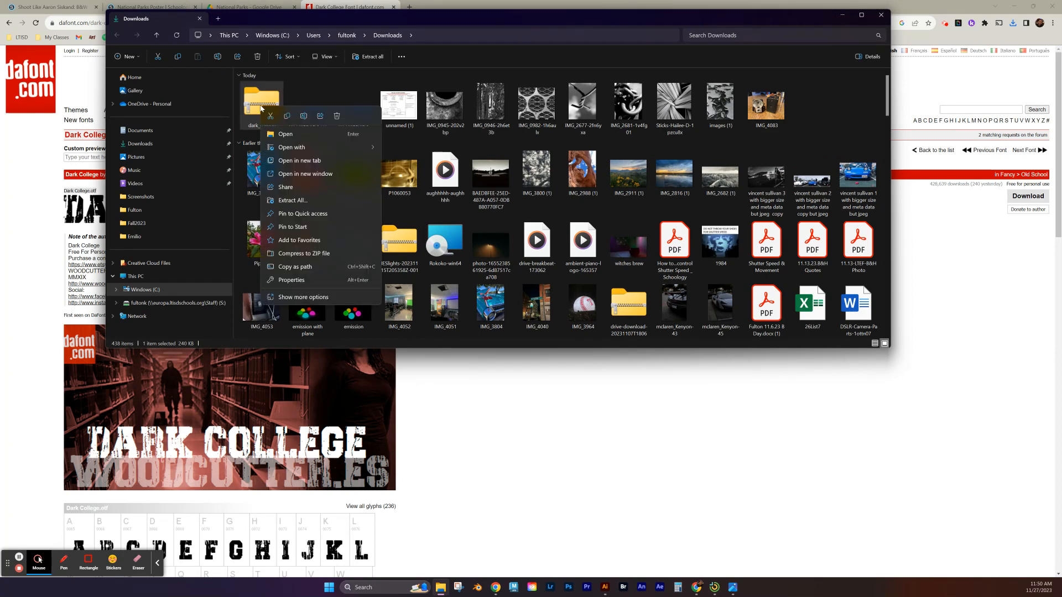
click(288, 202)
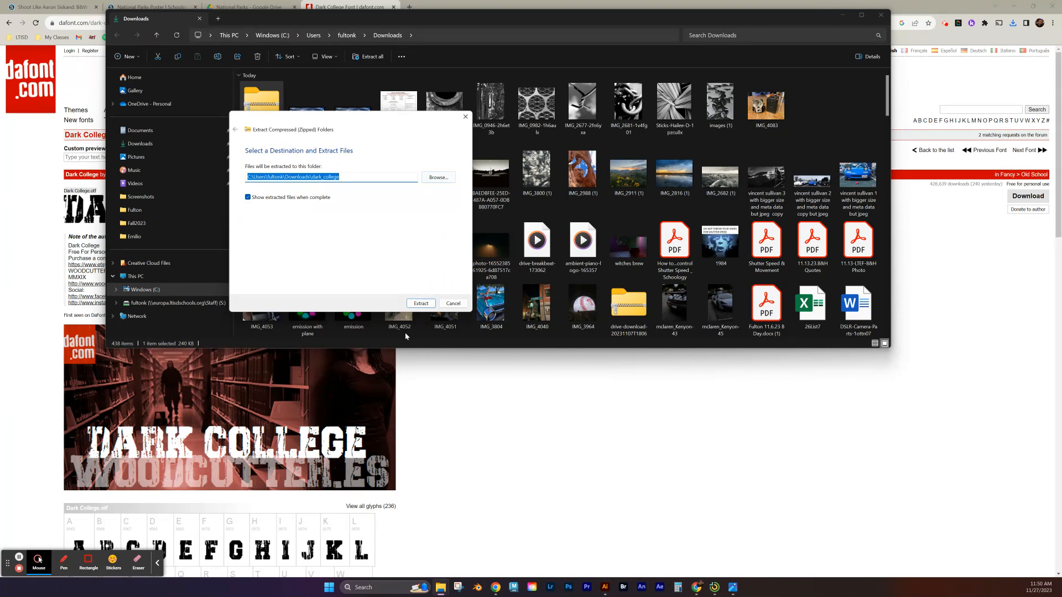
click(419, 303)
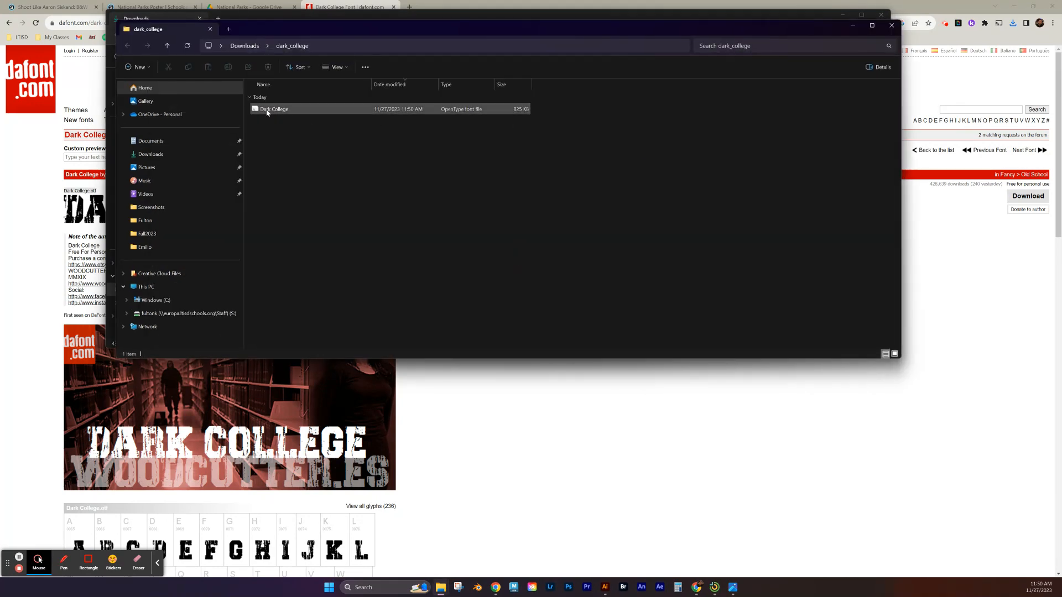
Open the extracted Dark College font file, install the font, and dismiss its preview window.
double_click(276, 111)
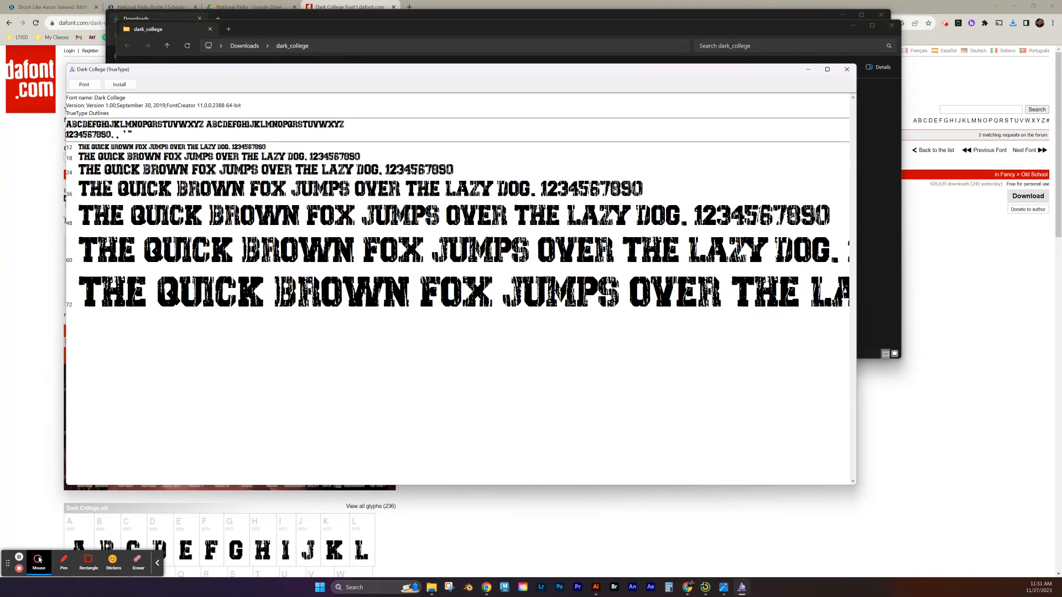
click(118, 85)
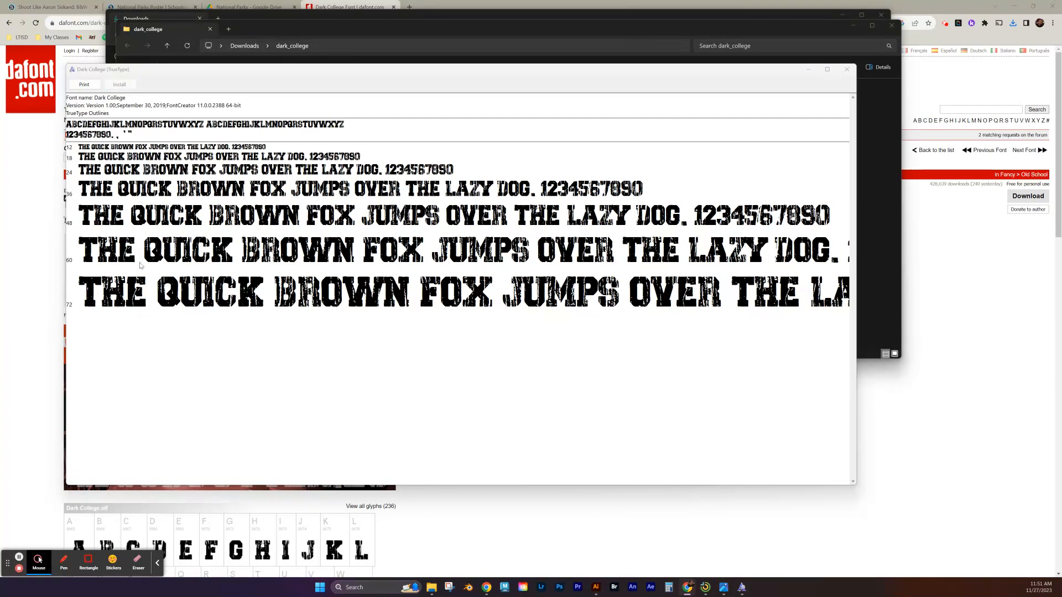
click(189, 327)
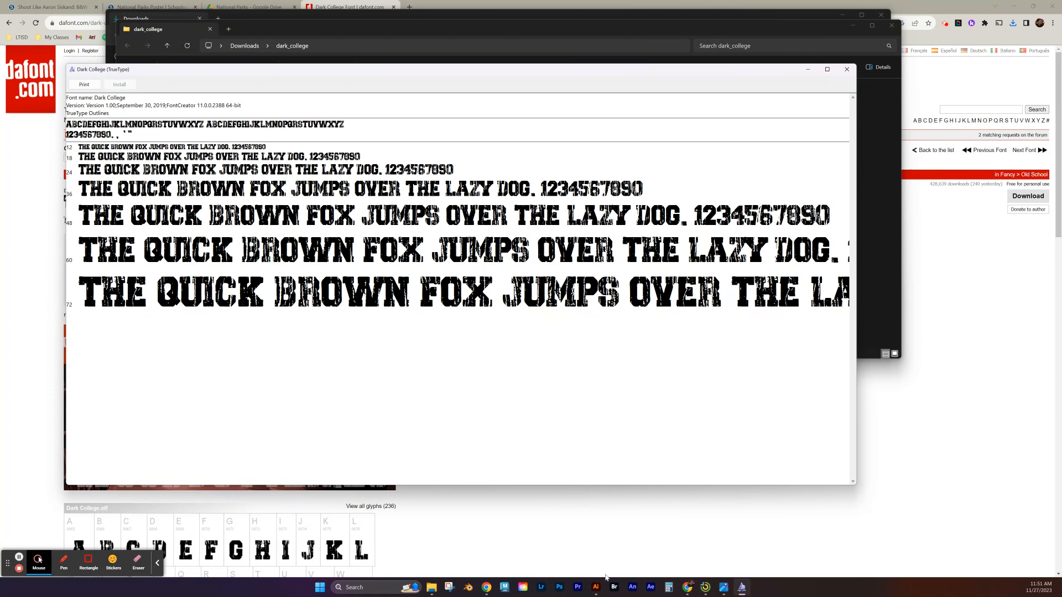
click(741, 588)
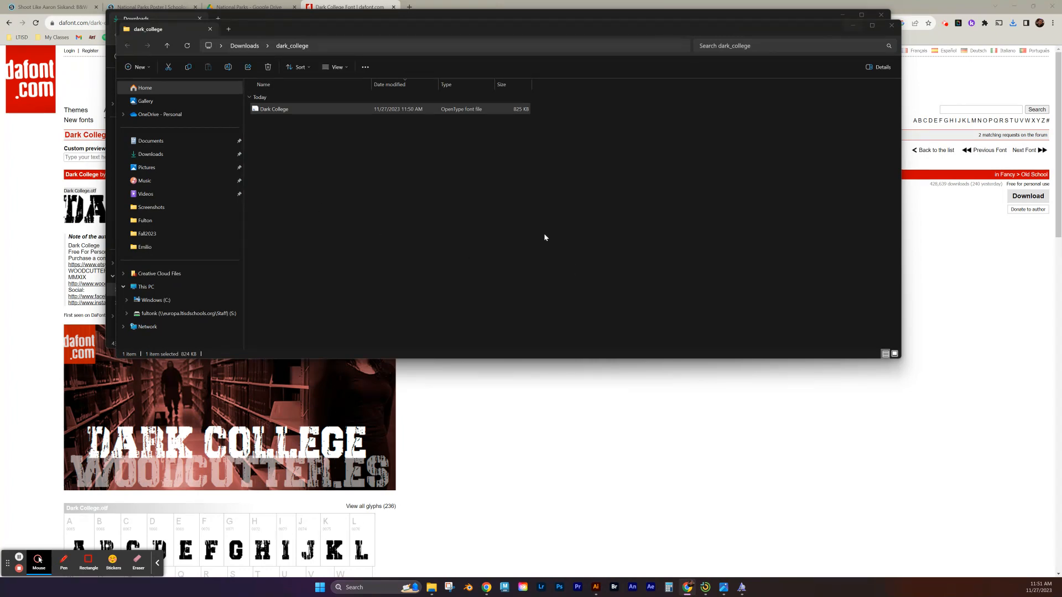
Switch to Illustrator and add a placeholder text line below the NATIONAL PARK line.
click(596, 588)
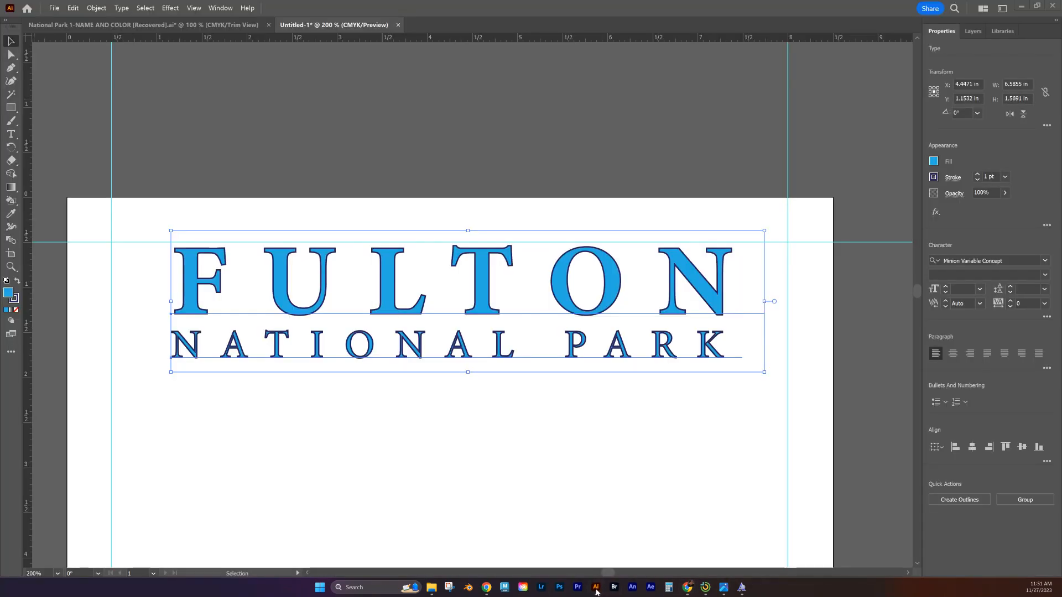
click(1044, 260)
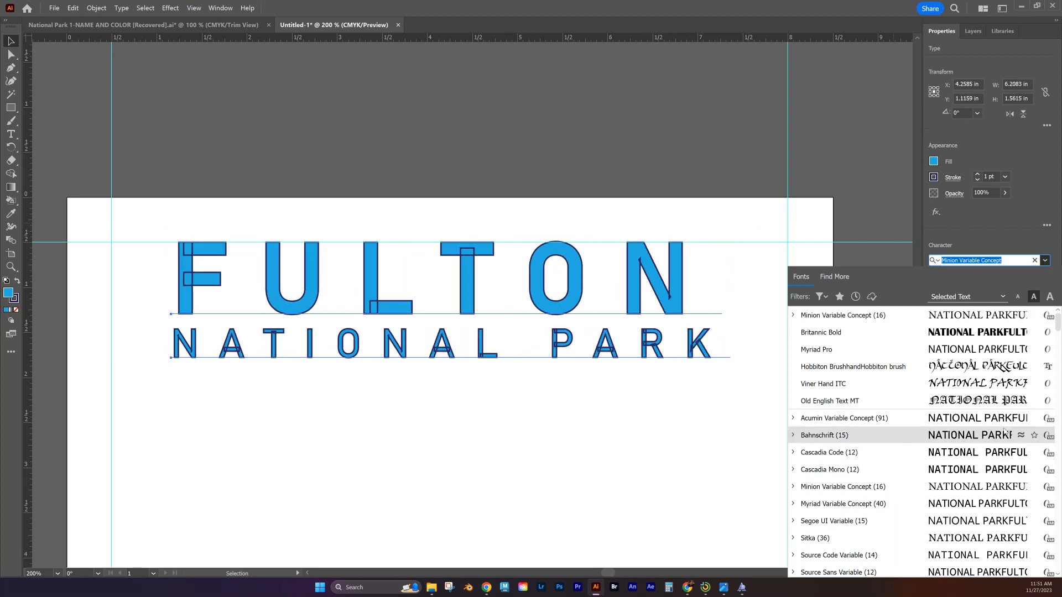
click(230, 100)
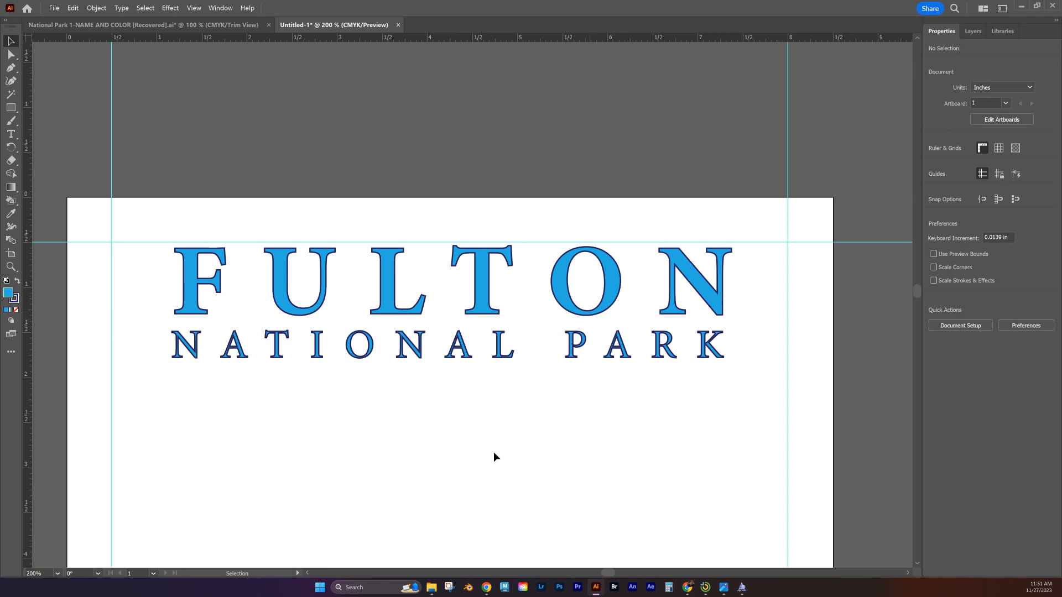
click(11, 133)
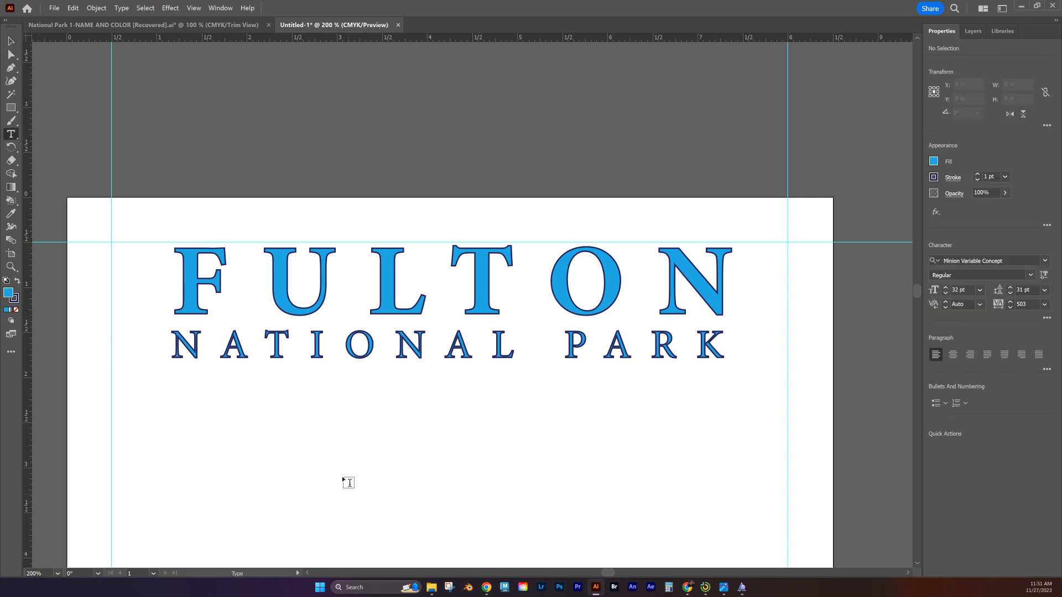
click(342, 474)
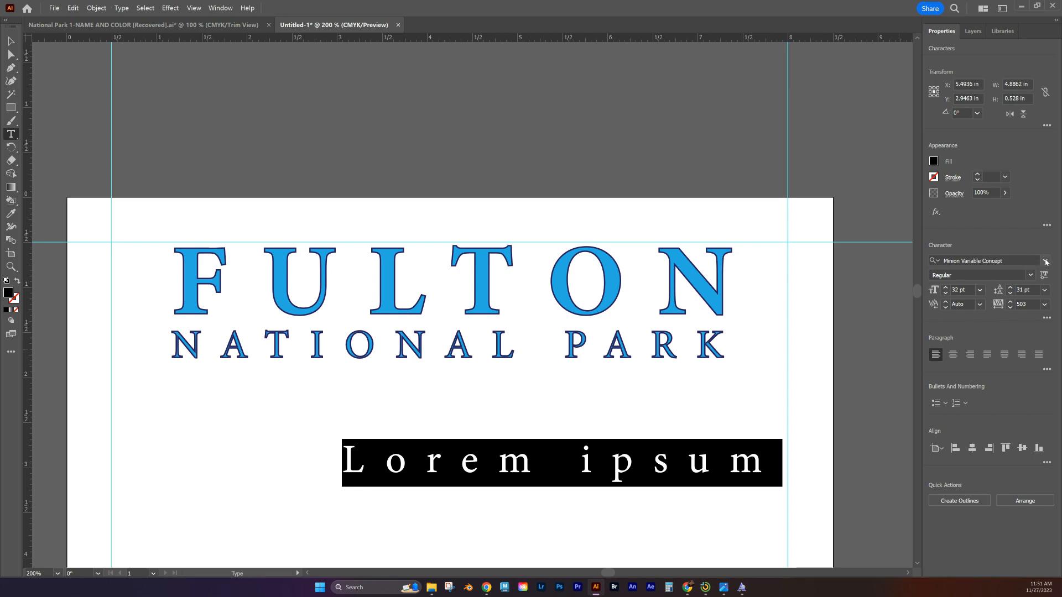
Set the font of the Lorem ipsum placeholder text to Dark College.
click(1046, 262)
scroll(956, 505, down, 1)
scroll(956, 505, down, 10)
scroll(909, 475, down, 5)
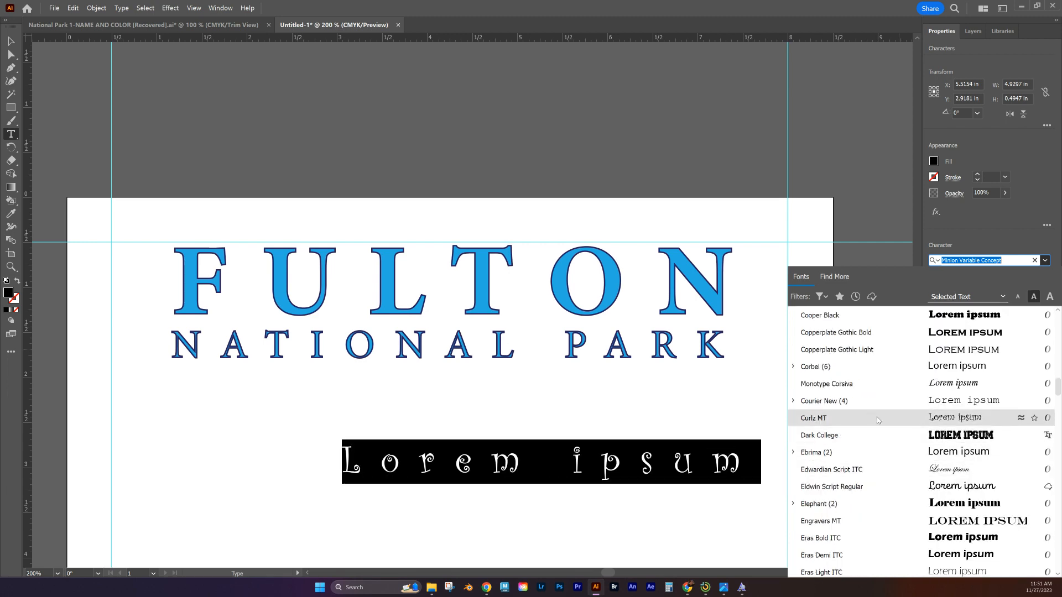
click(819, 435)
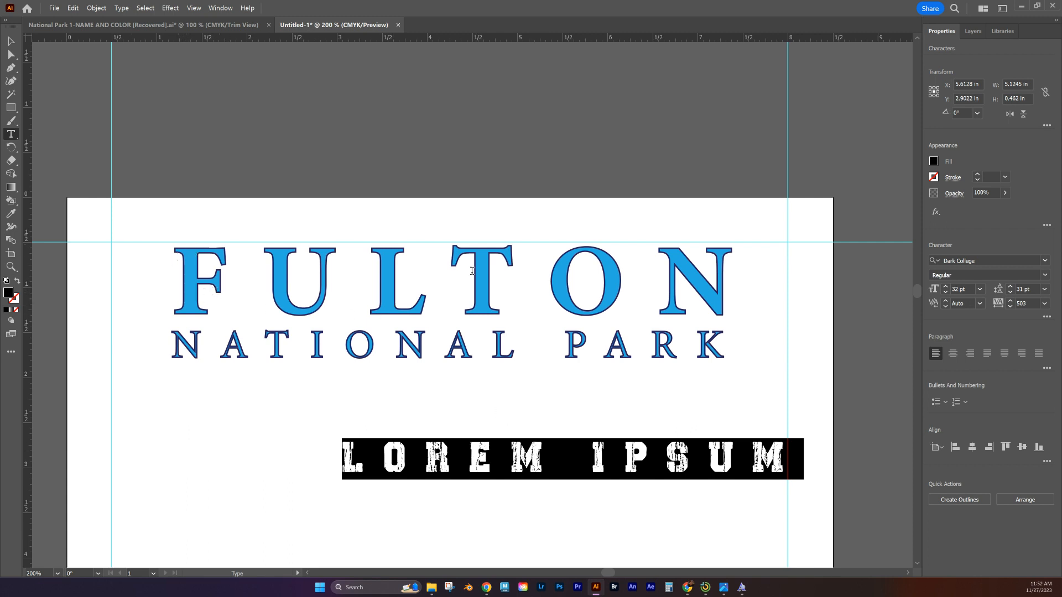
Try the 3D Extrude & Bevel effect on the name line above NATIONAL PARK.
click(11, 41)
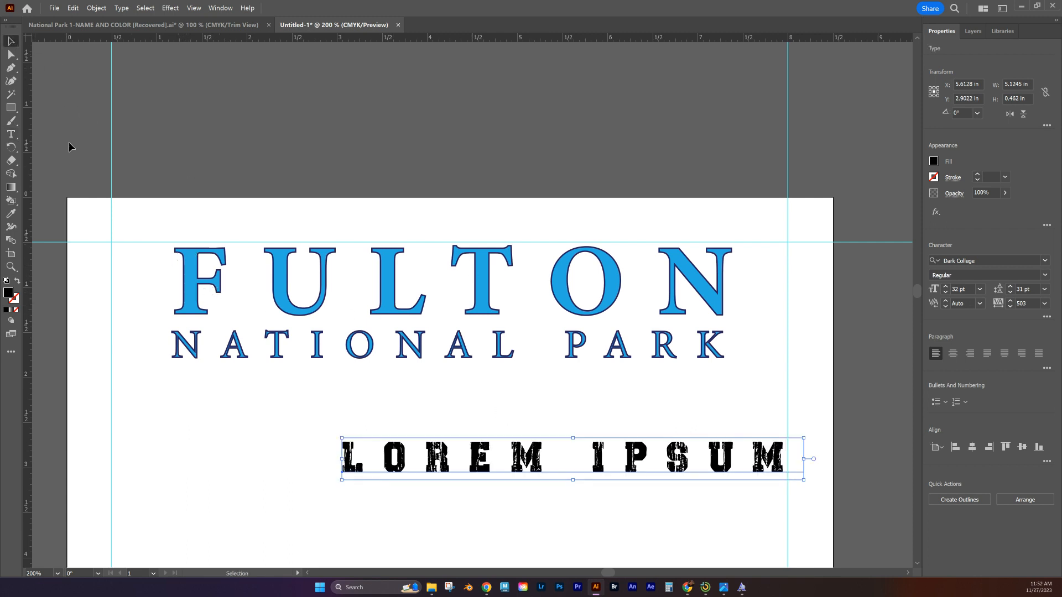
click(483, 282)
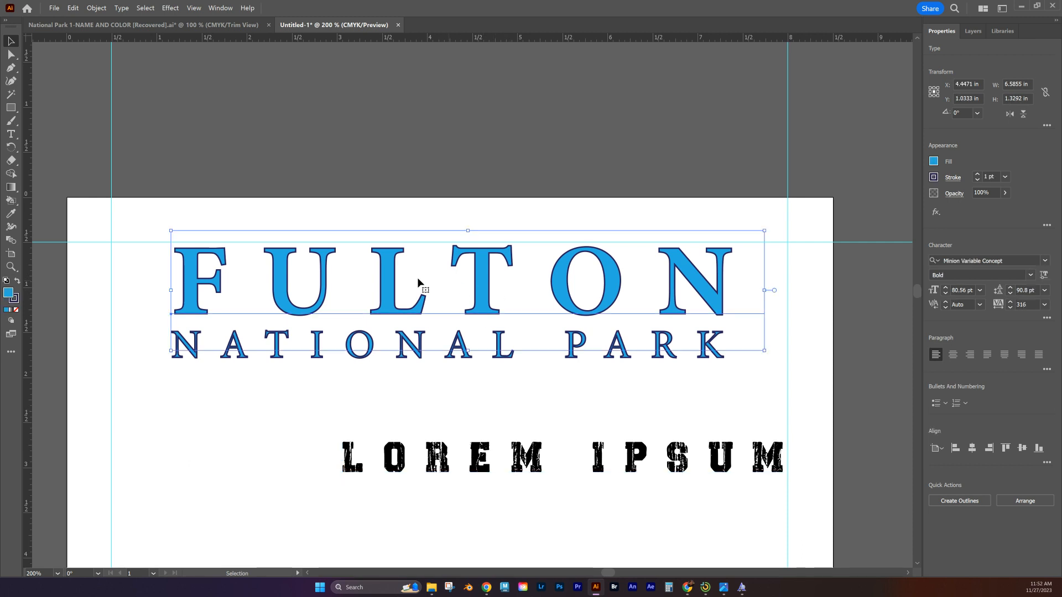
click(170, 8)
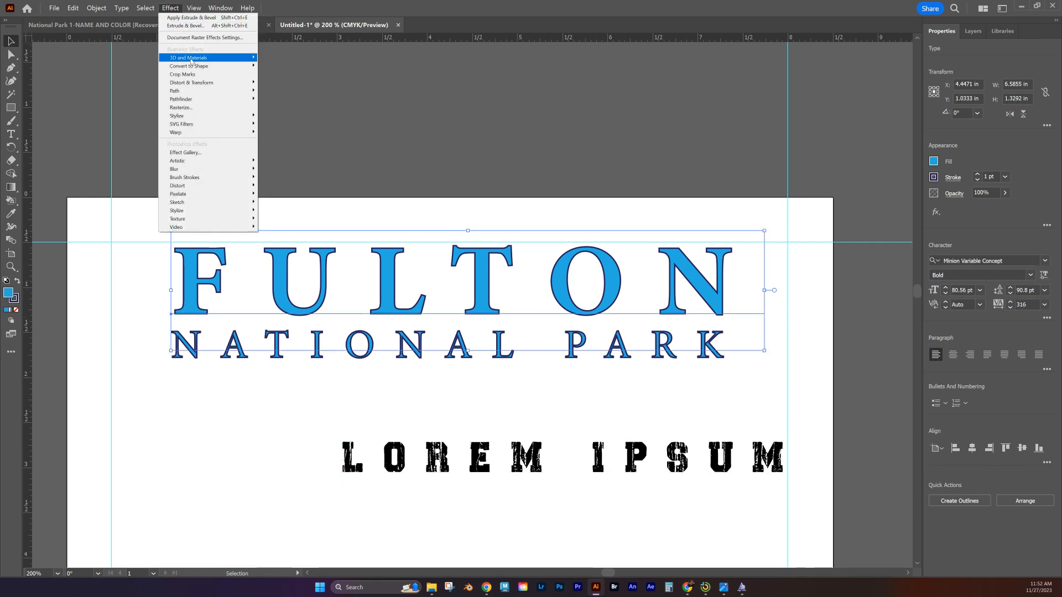
mouse_move(193, 59)
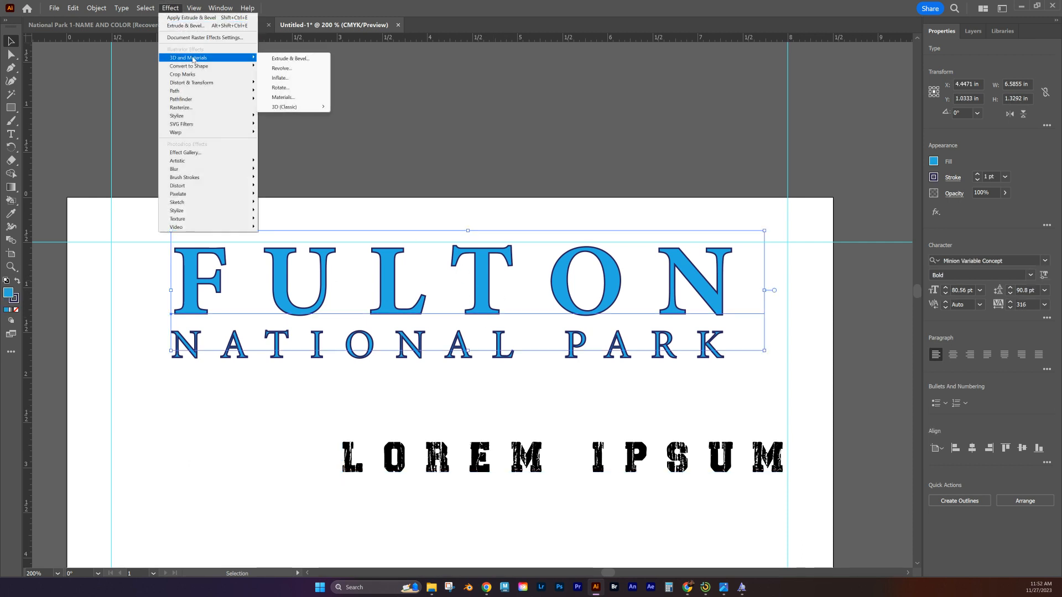
click(291, 59)
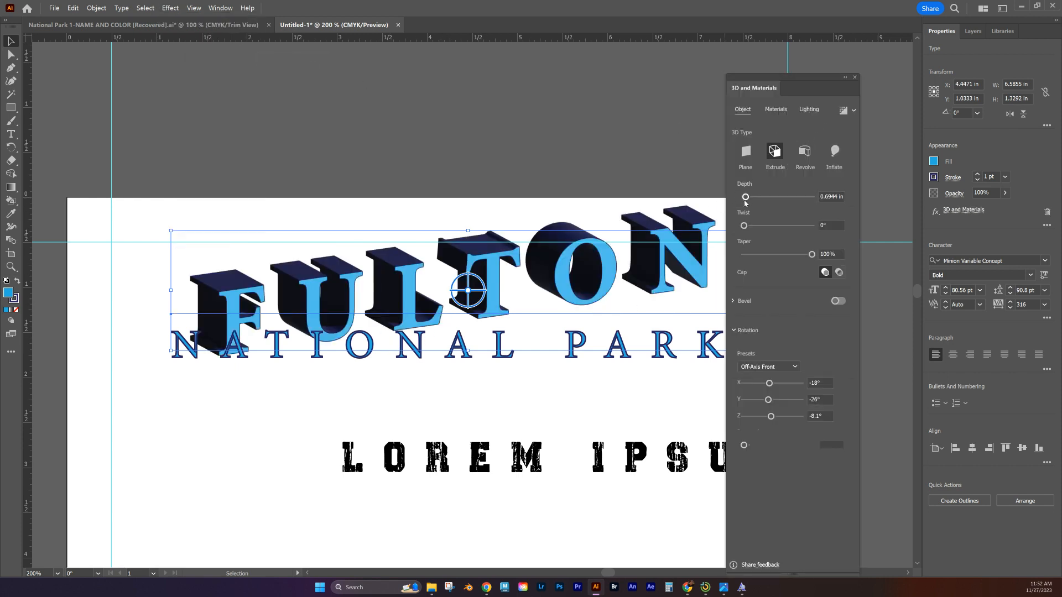
drag(750, 229, 745, 227)
Try the Plane, Extrude and Revolve 3D types on the name line.
click(746, 152)
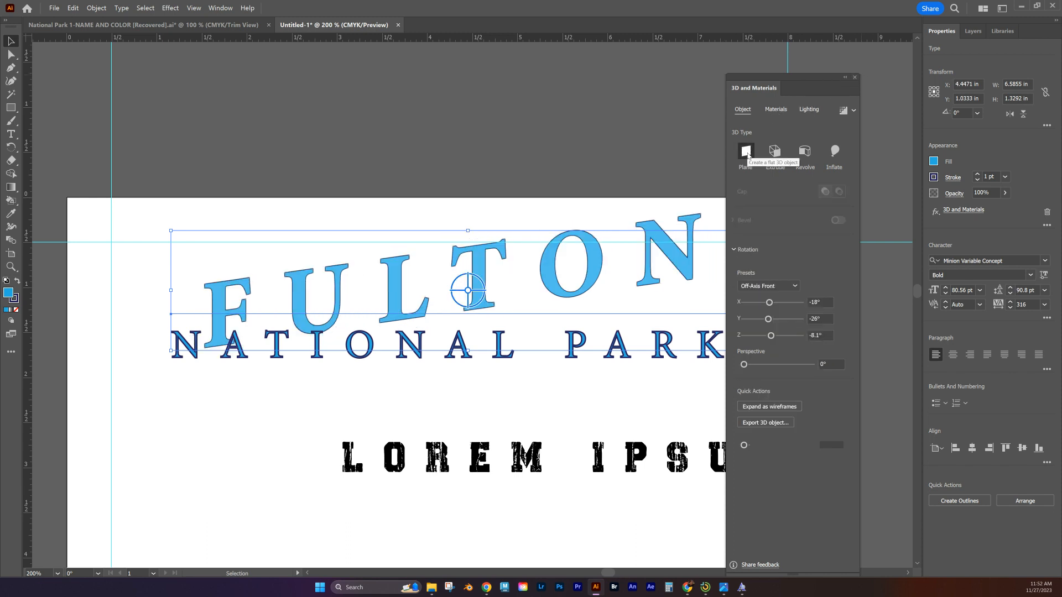
click(774, 153)
click(804, 154)
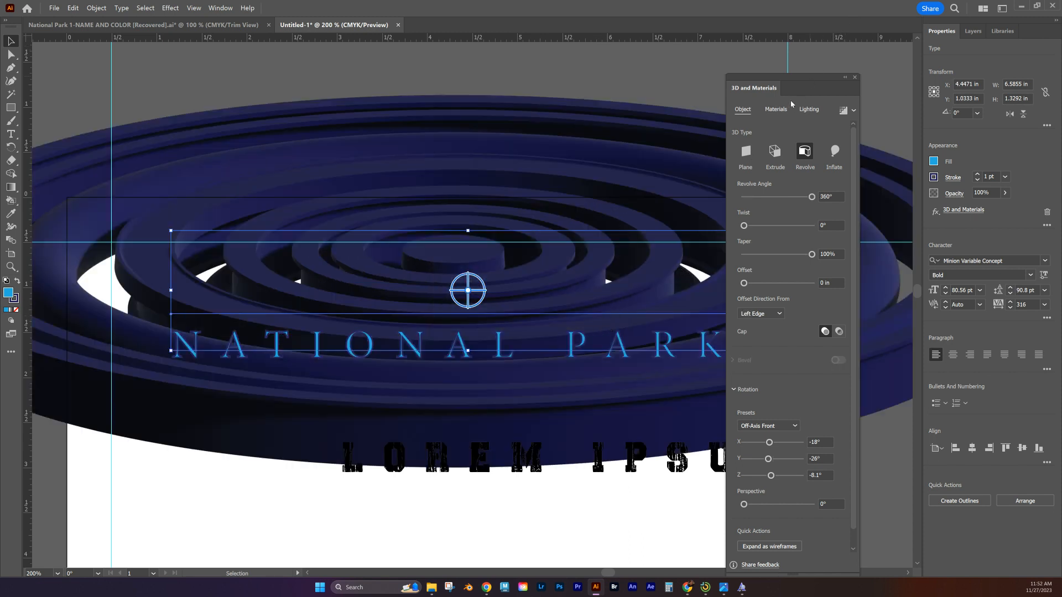
Undo the 3D effects on the name line and close the 3D and Materials settings.
key(ctrl+z)
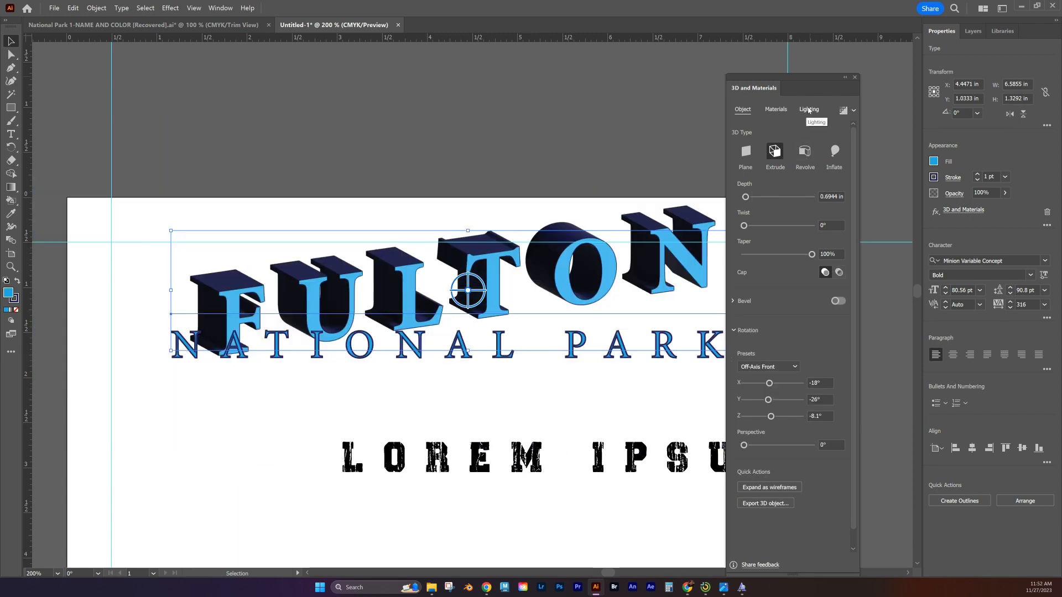
key(ctrl+z)
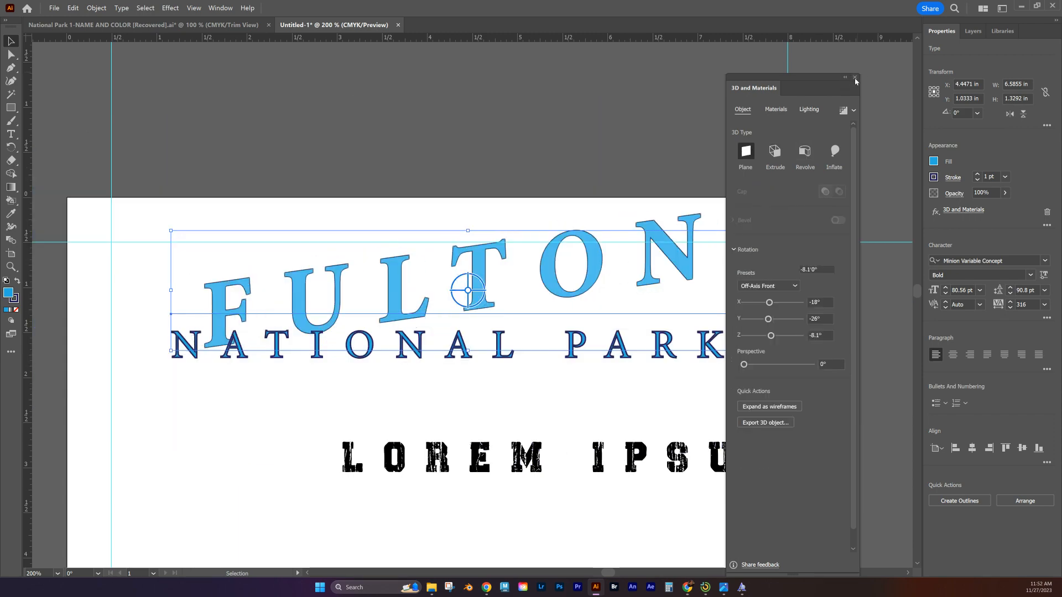
key(ctrl+z)
click(854, 80)
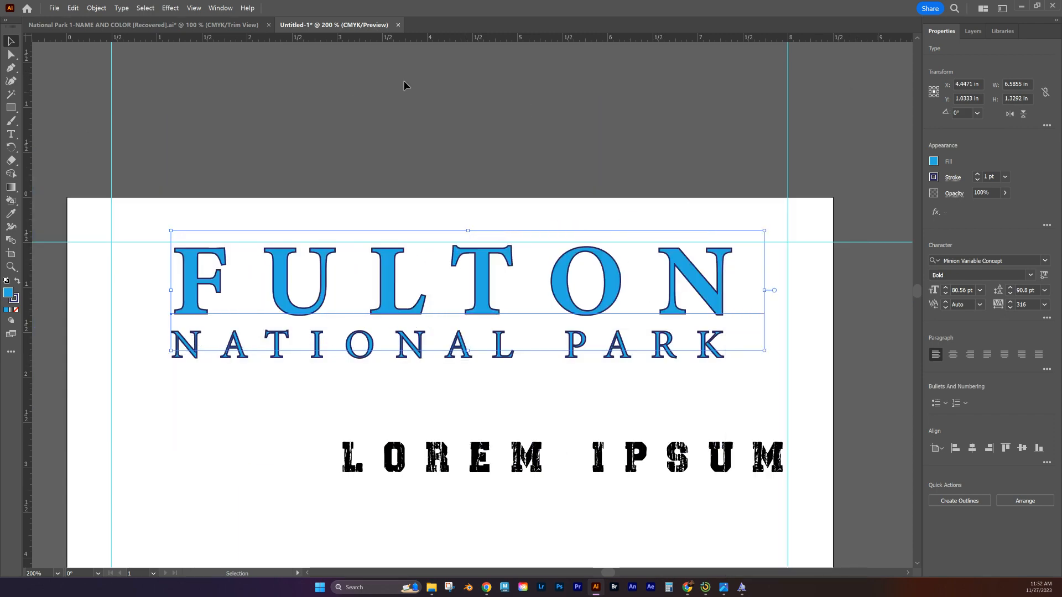
Preview a drop shadow on the name line, switching between the Darkness and Color options, and cancel it.
click(175, 8)
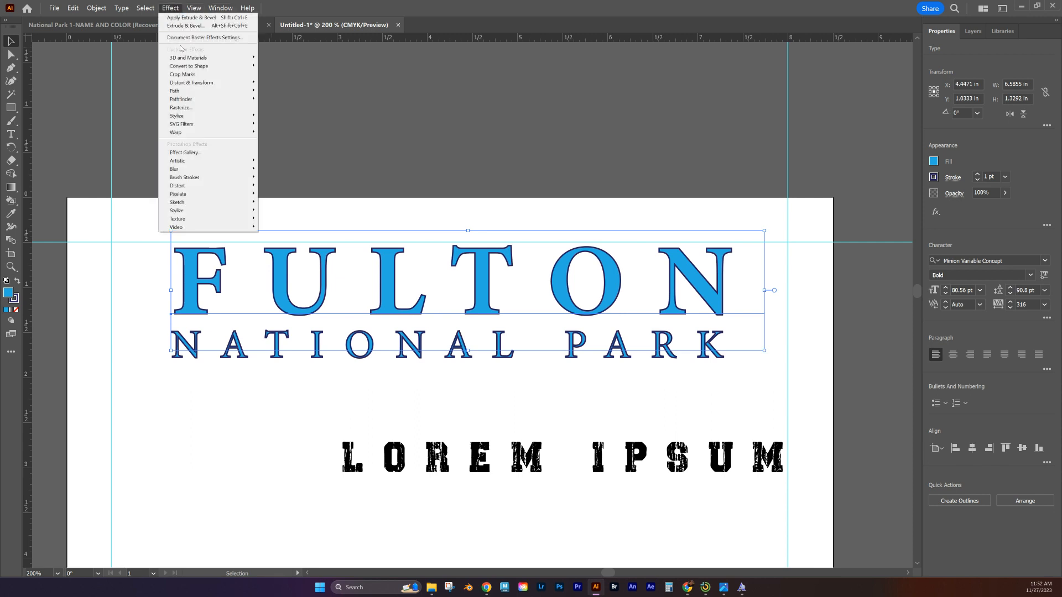
mouse_move(183, 86)
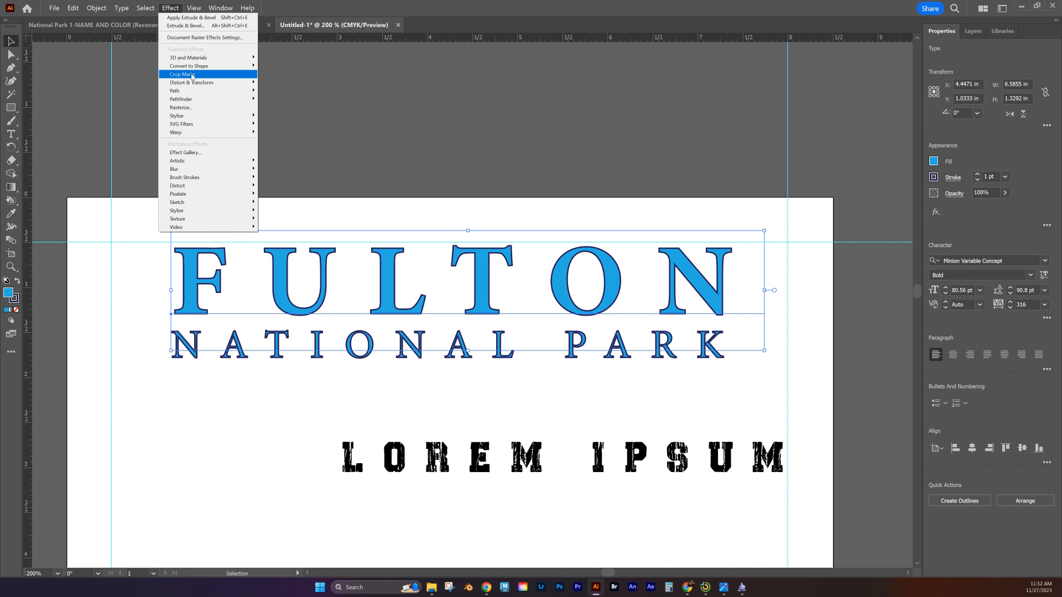
mouse_move(190, 117)
click(299, 118)
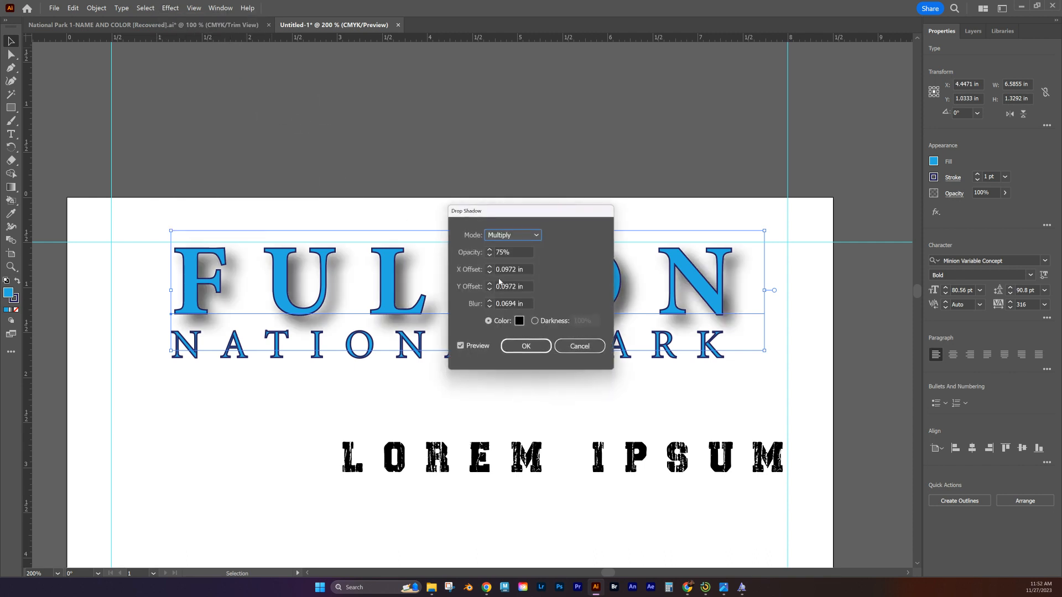
drag(523, 215, 788, 219)
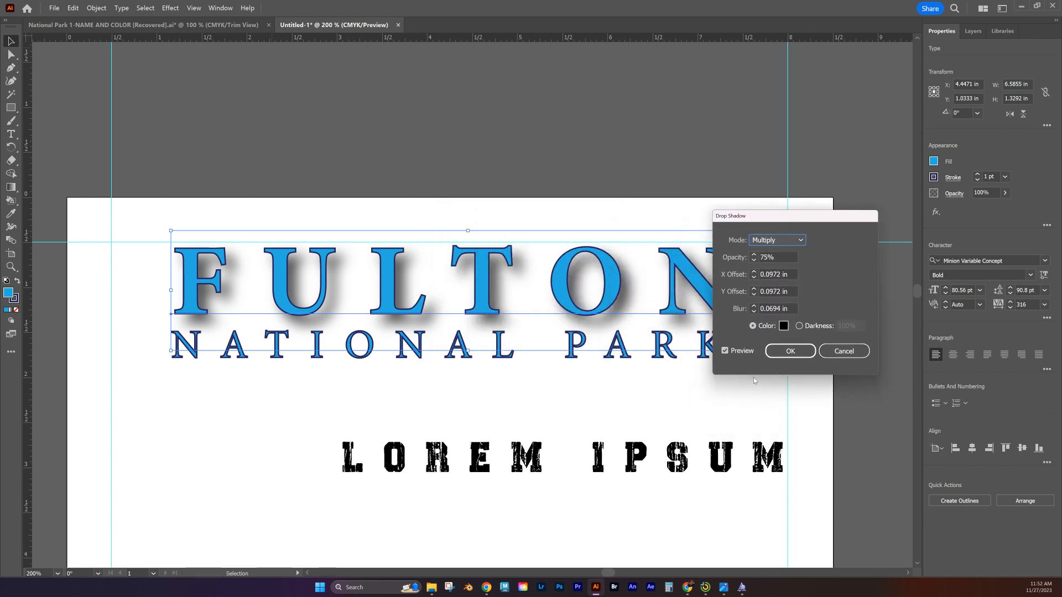
click(799, 326)
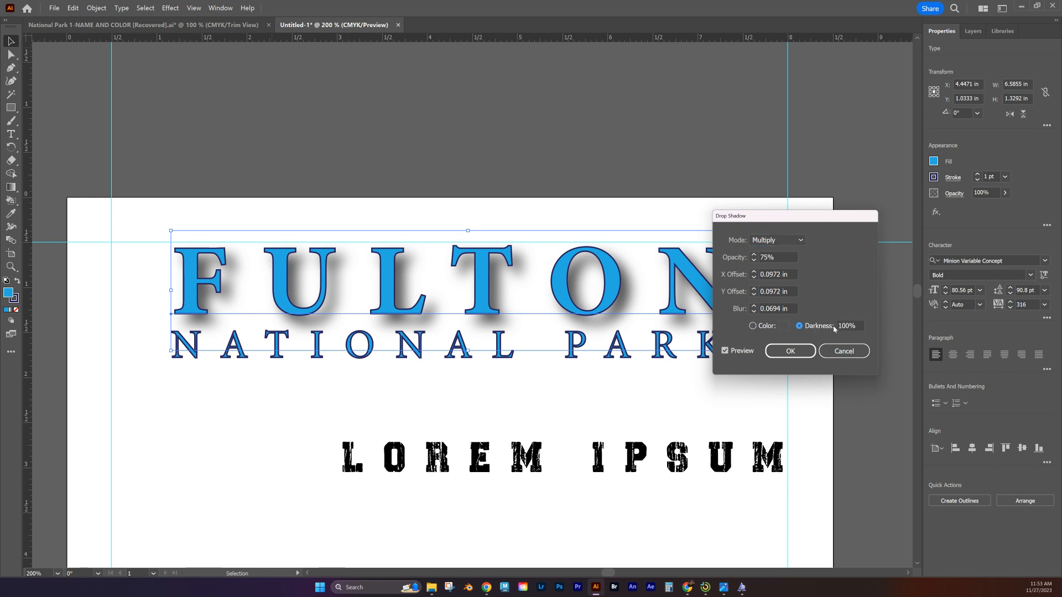
click(753, 326)
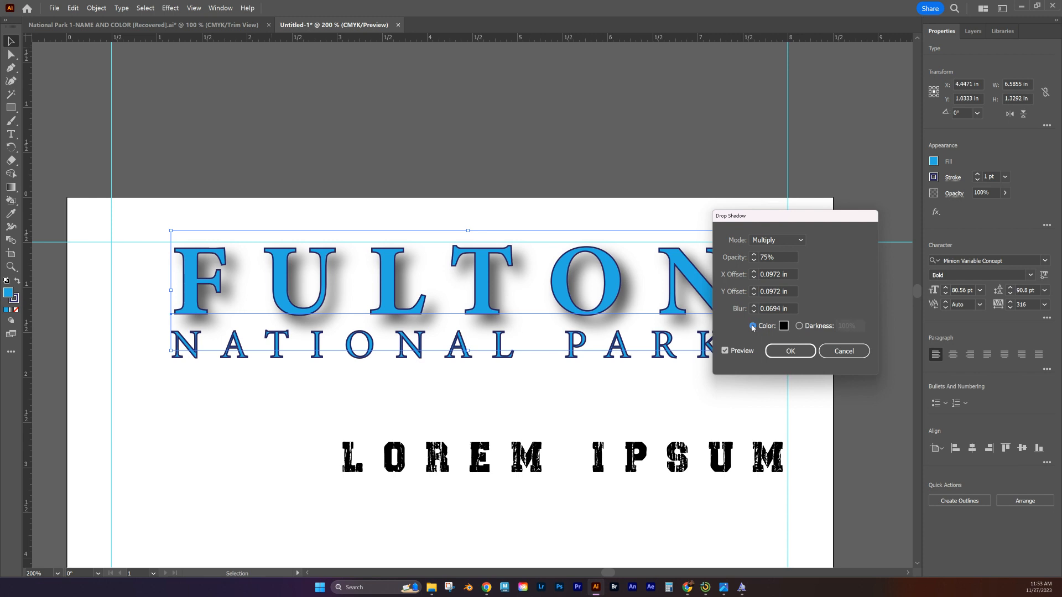
click(841, 351)
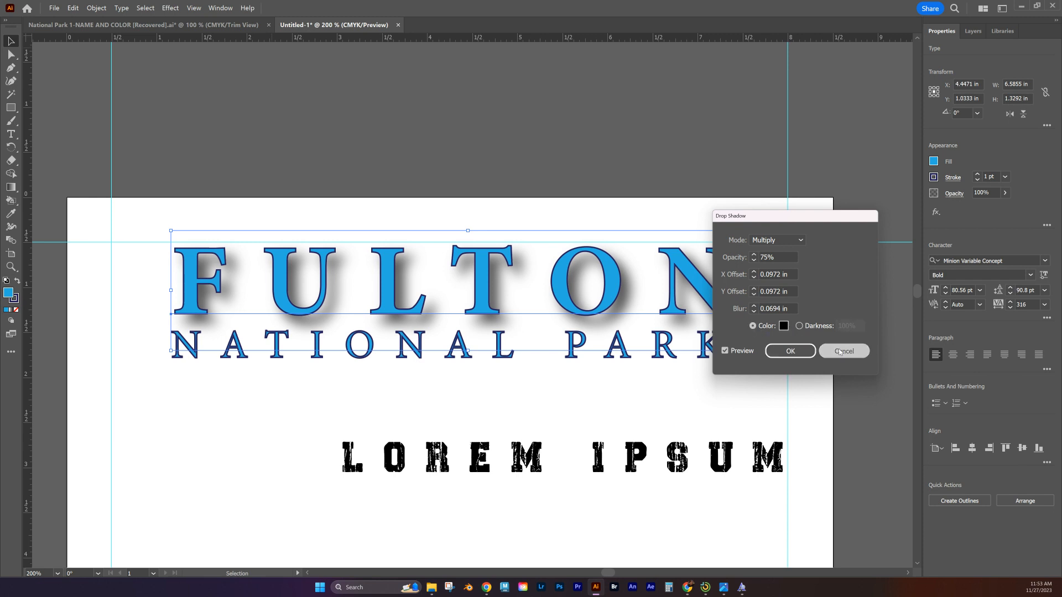
Apply the AI_Alpha_1 SVG filter to the name line.
click(170, 8)
mouse_move(209, 116)
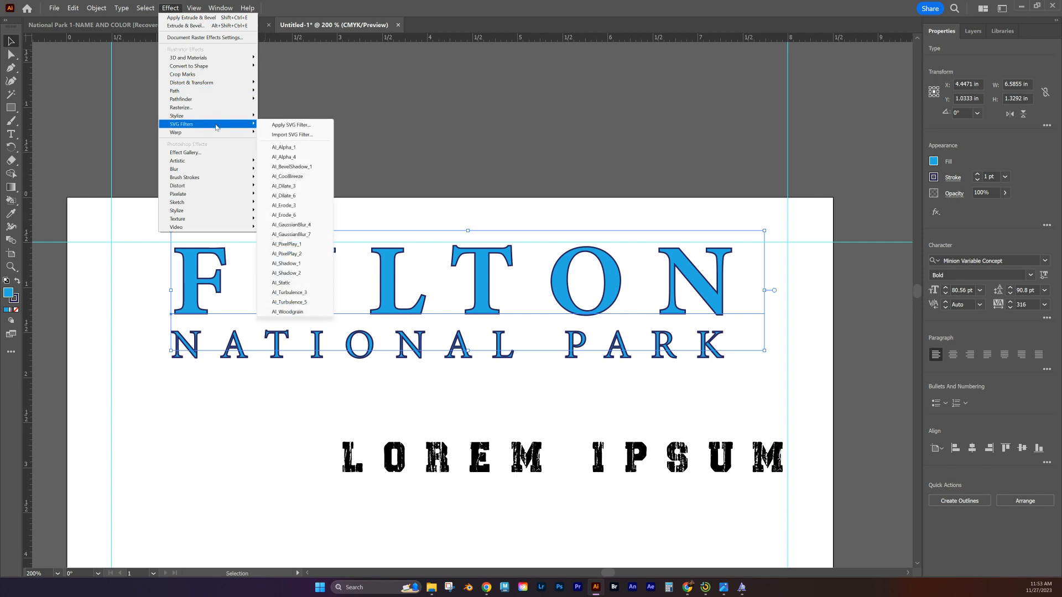
click(287, 147)
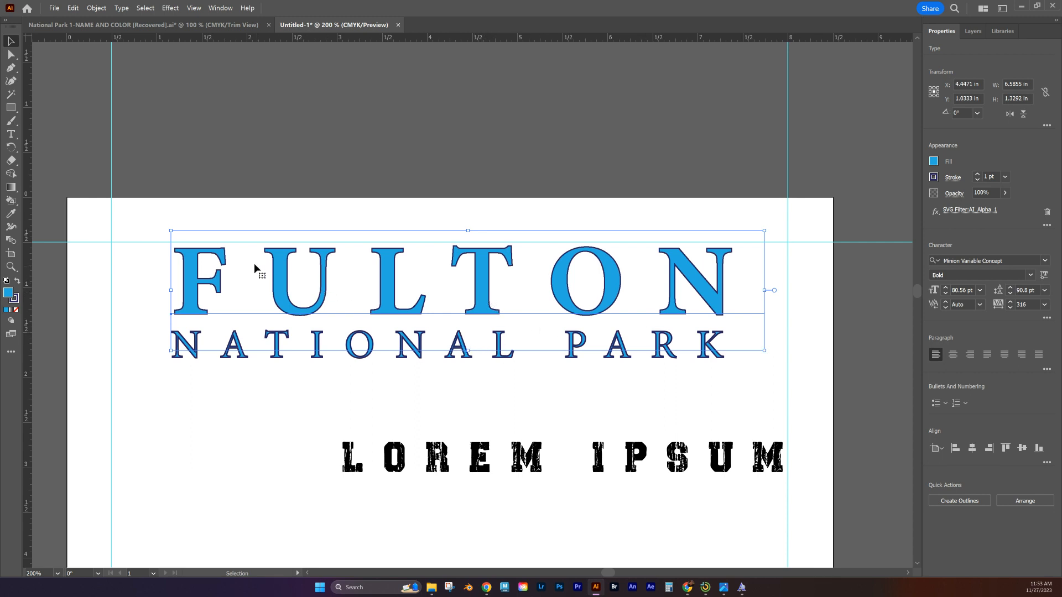
Try the AI_Alpha_4 SVG filter on the FULTON name line and undo it.
click(169, 8)
mouse_move(222, 164)
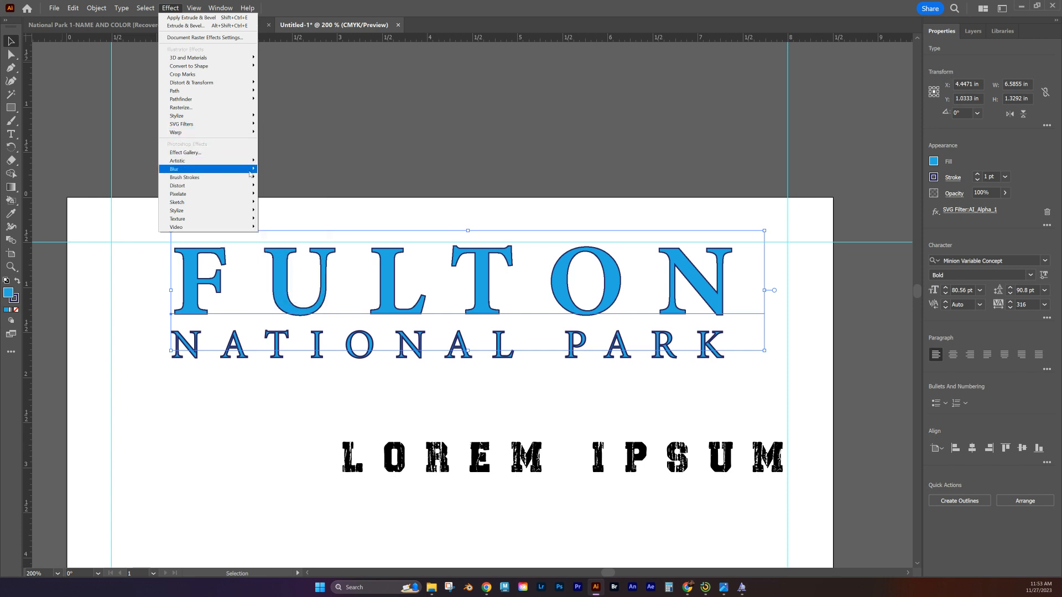
mouse_move(247, 127)
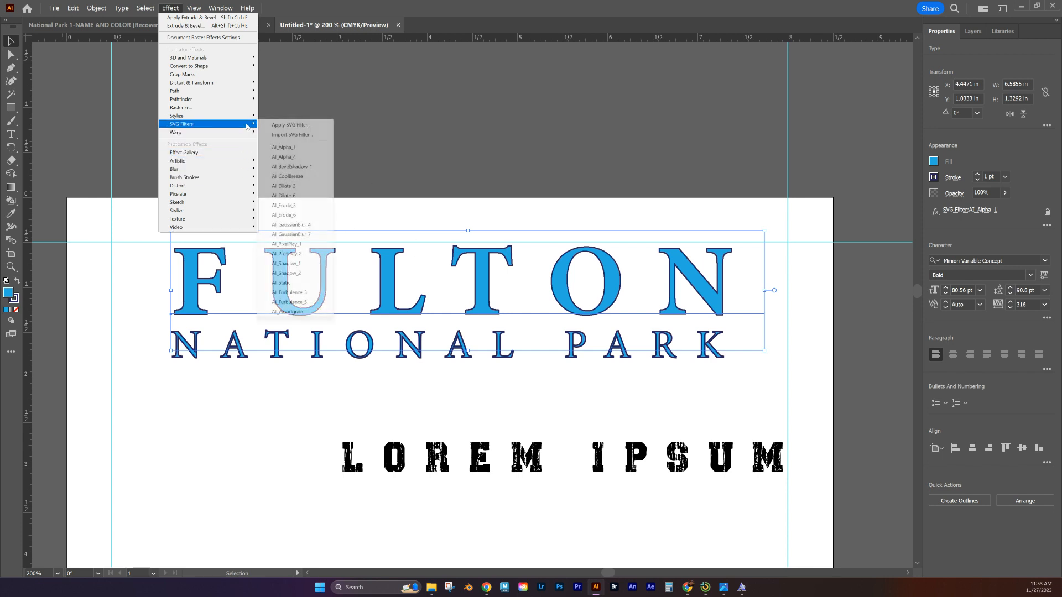
click(298, 158)
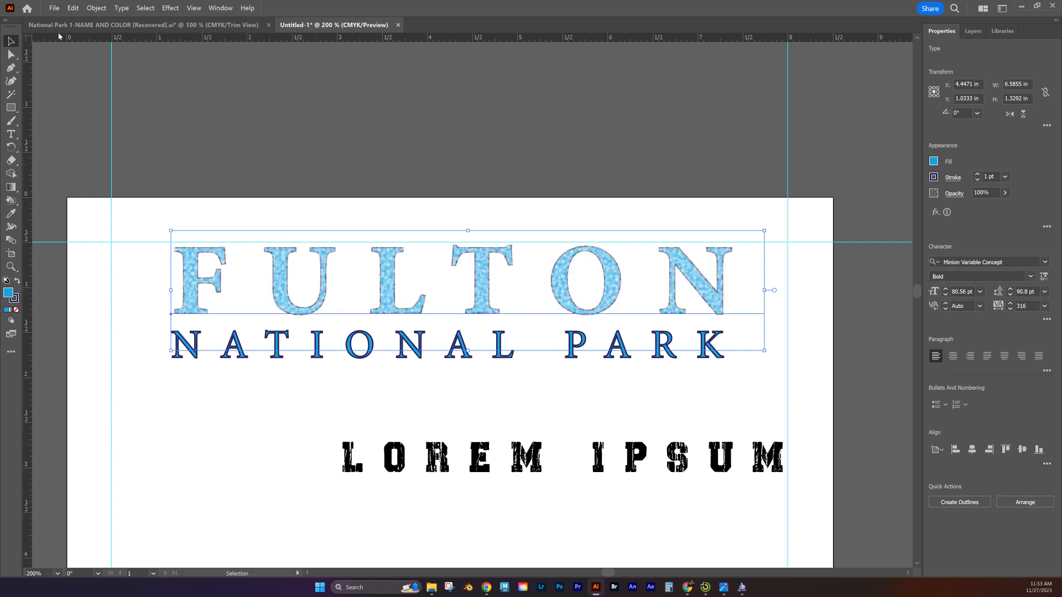
key(a)
Try another AI_Alpha_1 SVG filter on the name line, then undo the filter along with the line's deletion.
click(170, 8)
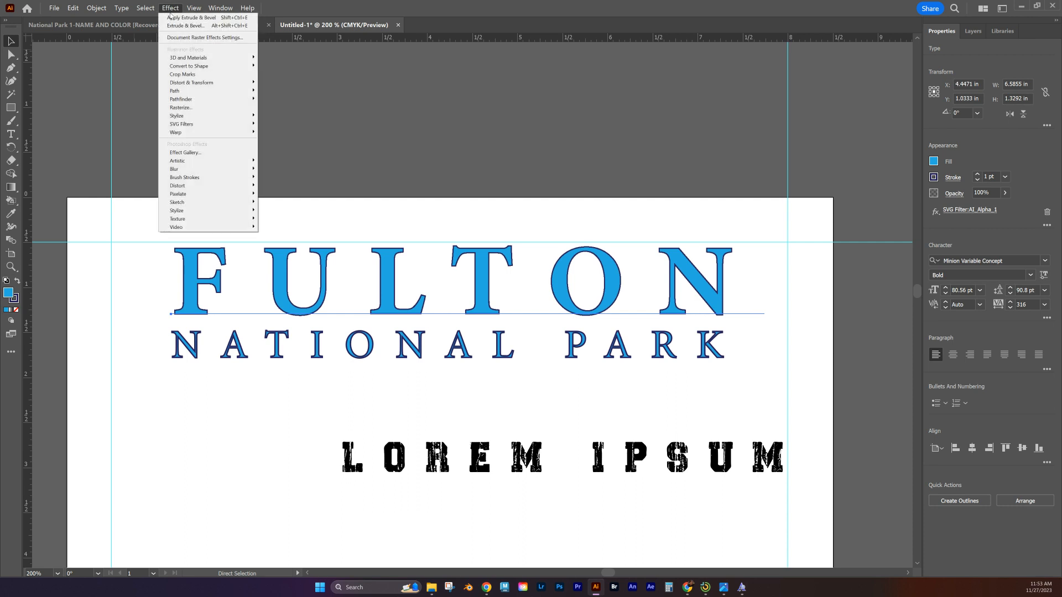
mouse_move(216, 131)
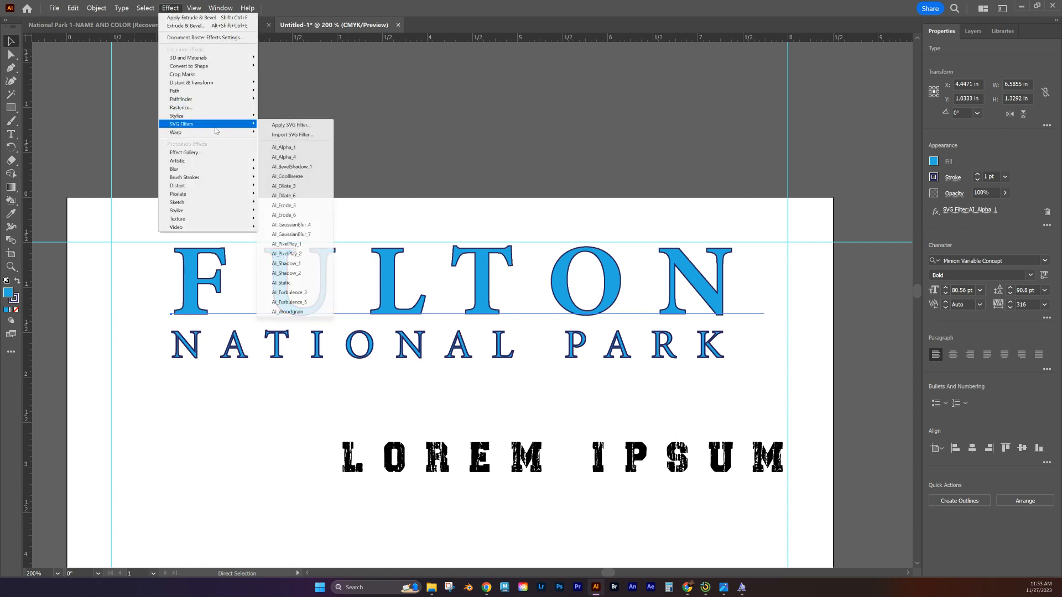
click(284, 147)
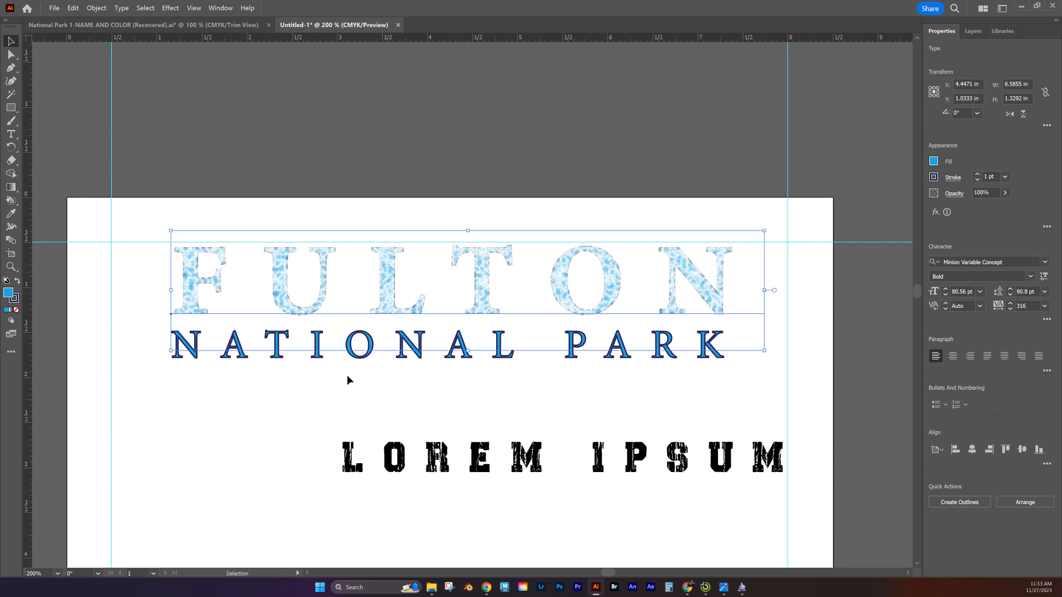
key(a)
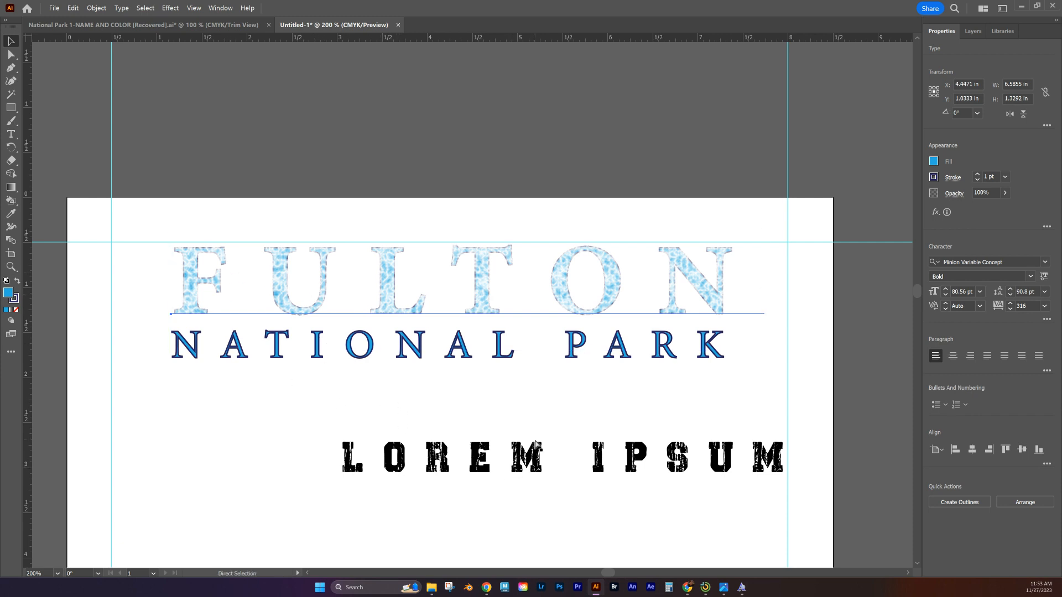
key(Delete)
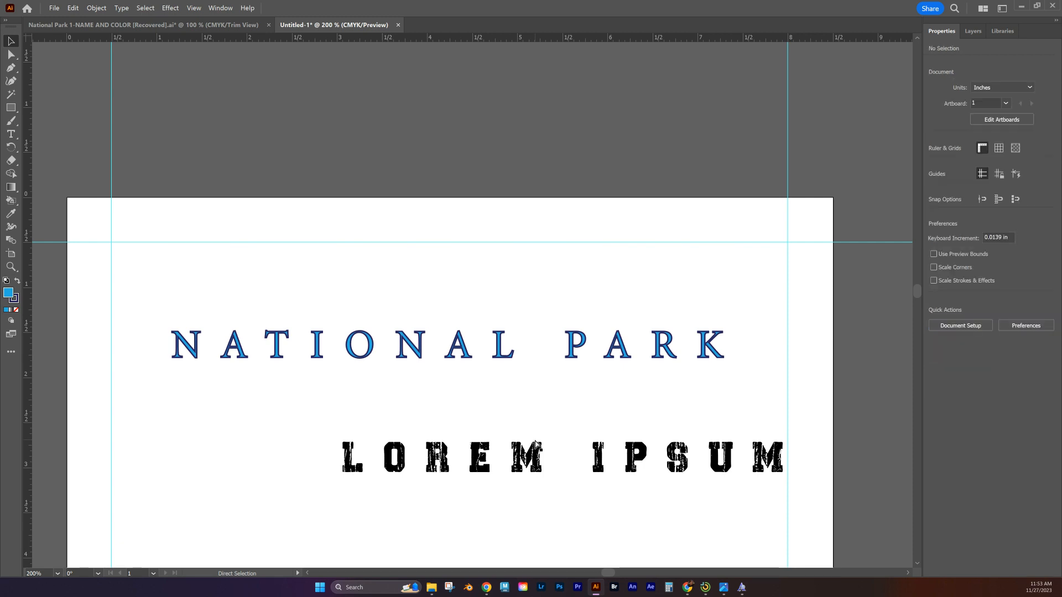
key(ctrl+z)
key(v)
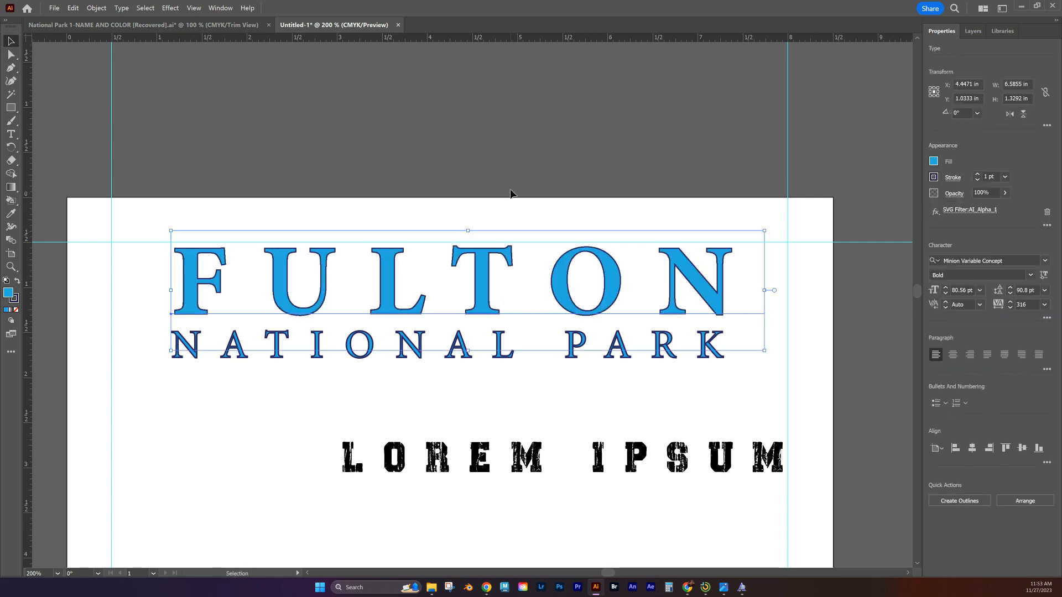
click(170, 8)
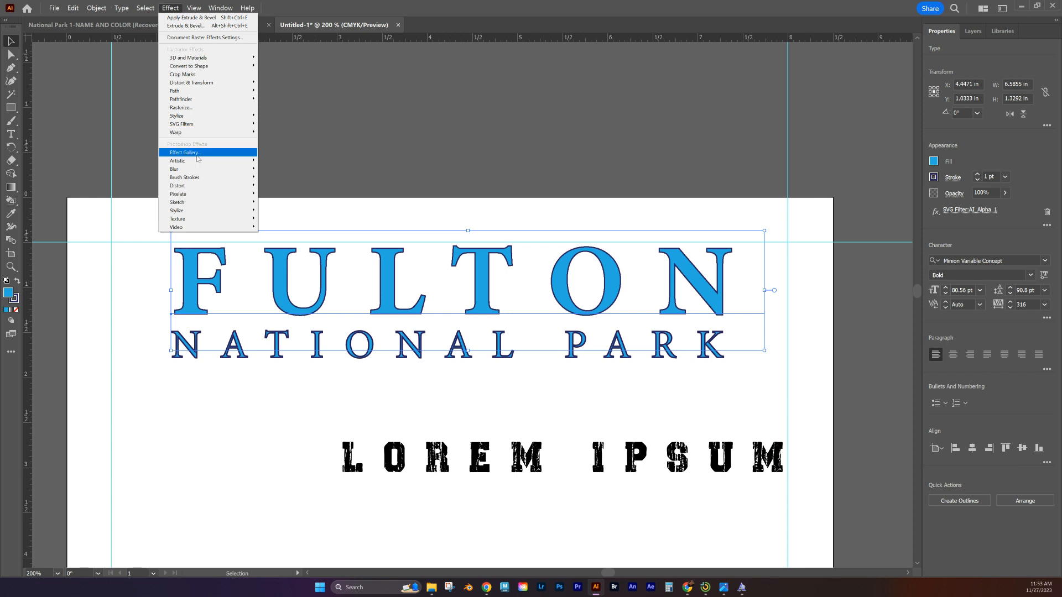
mouse_move(208, 161)
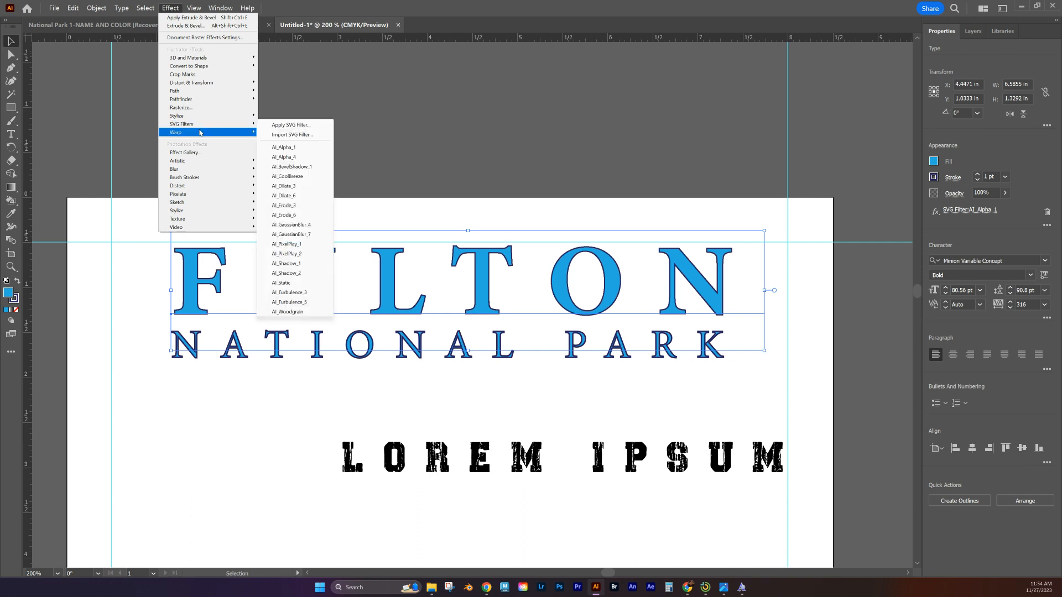
mouse_move(205, 128)
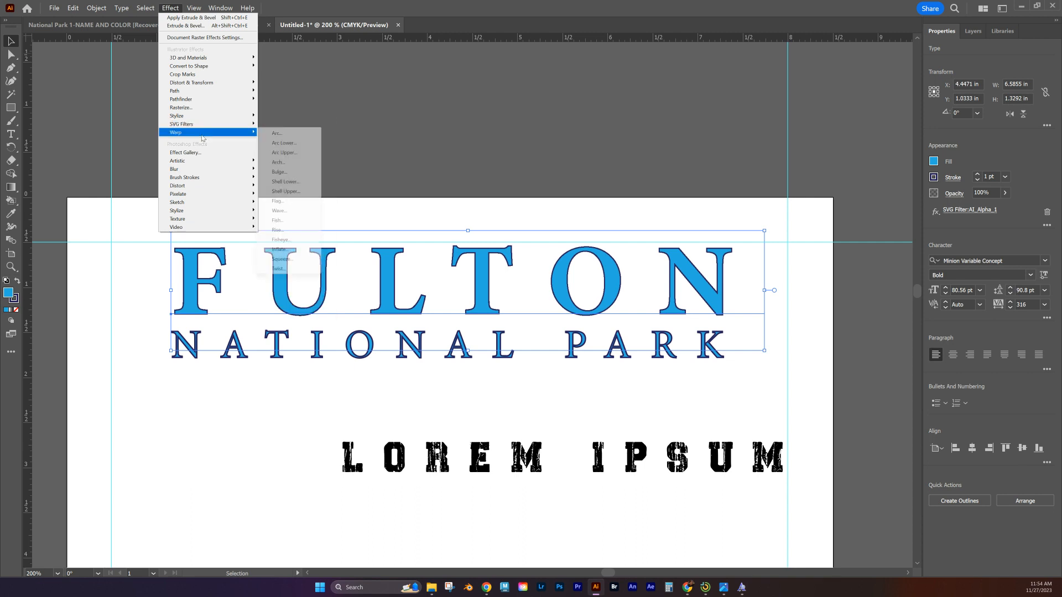
mouse_move(227, 113)
click(495, 4)
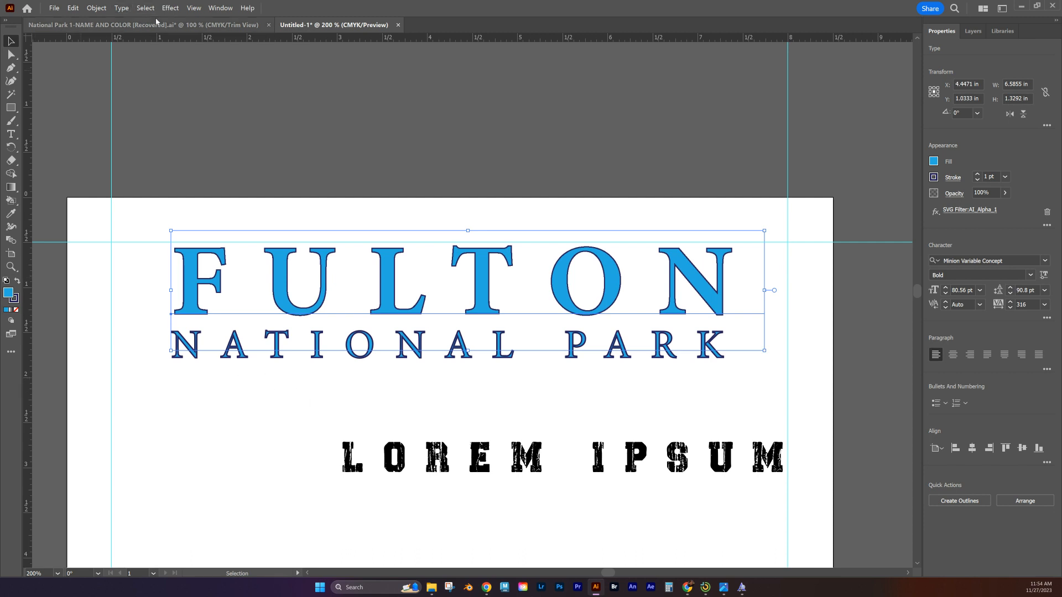
Switch to the National Park 1-NAME AND COLOR poster document.
click(164, 29)
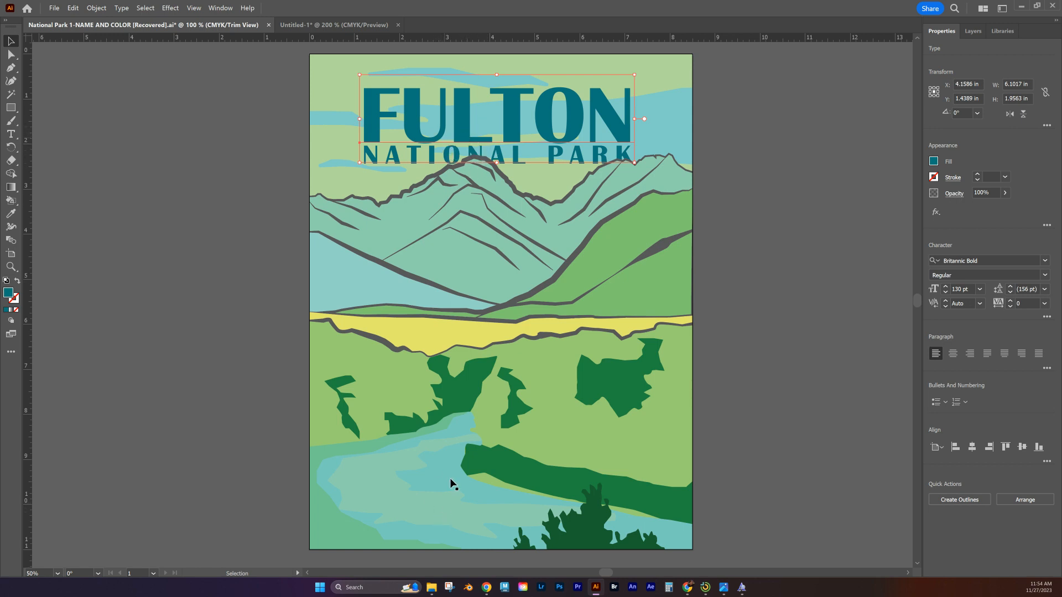
Try a vertically flipped copy of the FULTON title as a reflection over the river, and delete the copy.
right_click(466, 113)
click(487, 126)
right_click(458, 238)
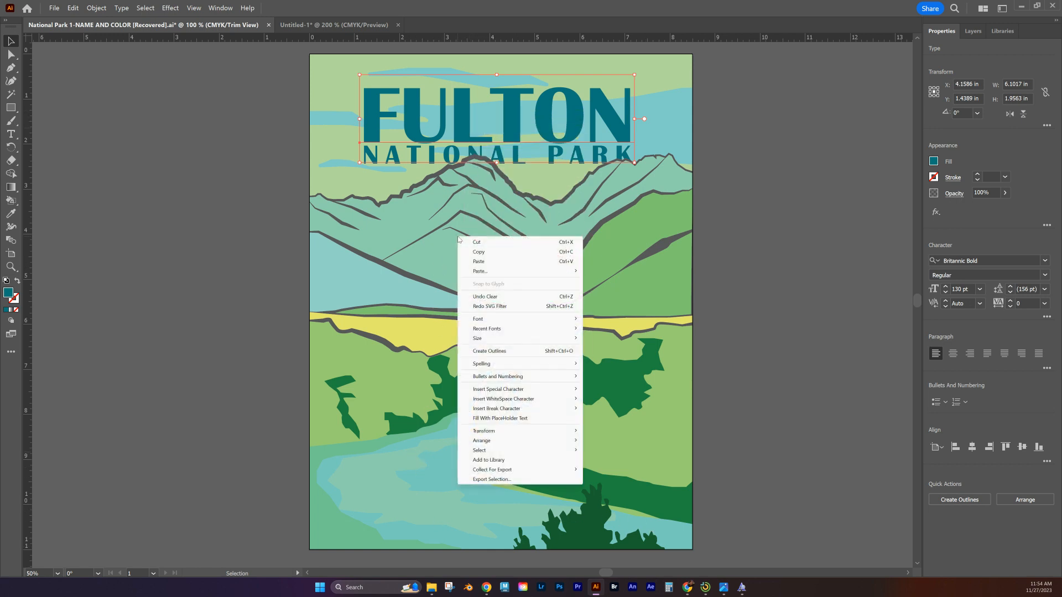
click(483, 262)
drag(454, 264, 501, 515)
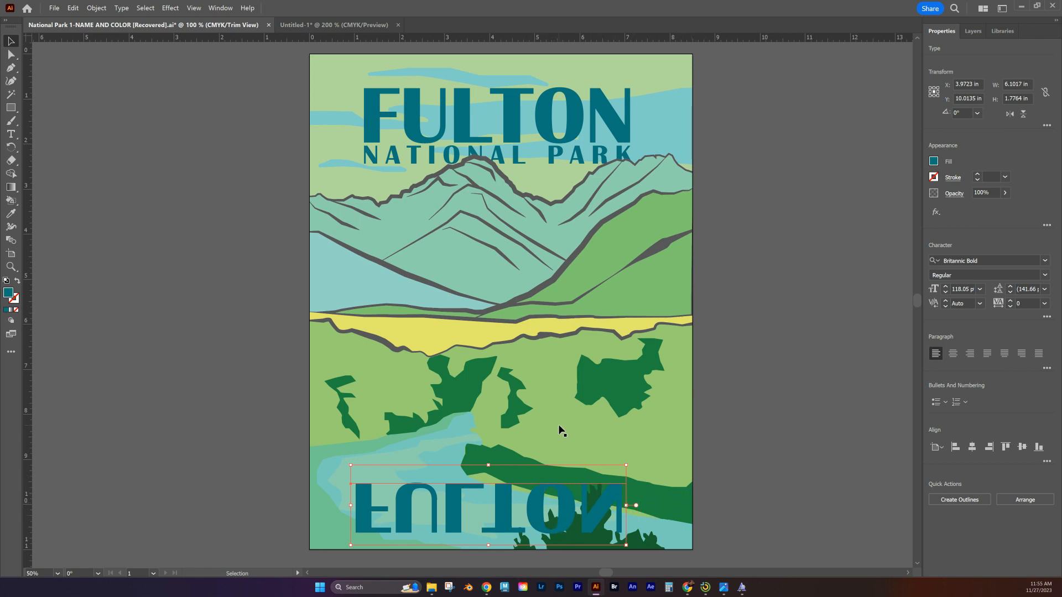
key(Delete)
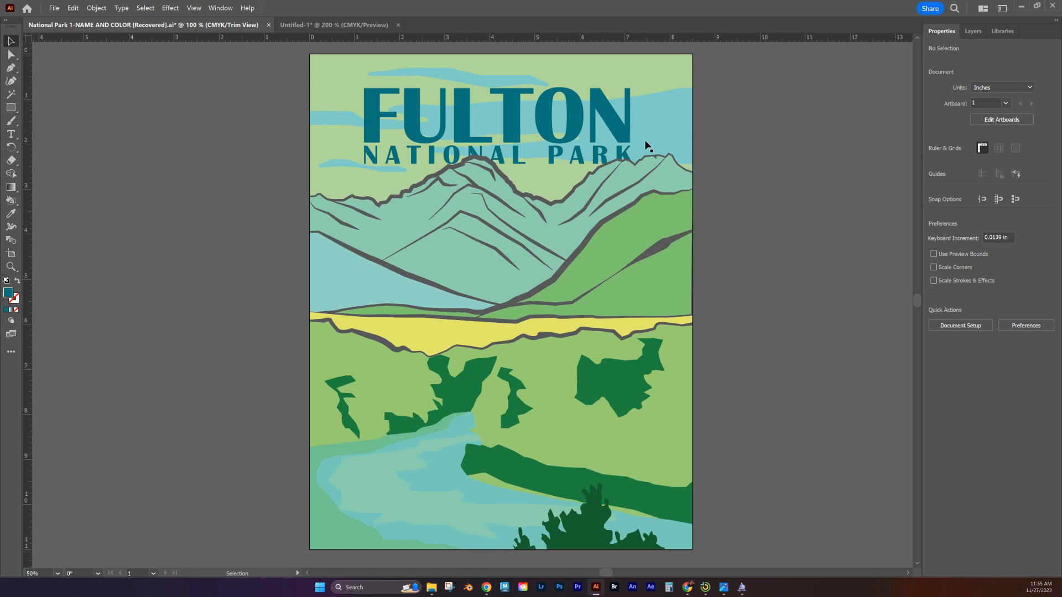
Select the poster's FULTON title and look through the effects available for it.
click(542, 114)
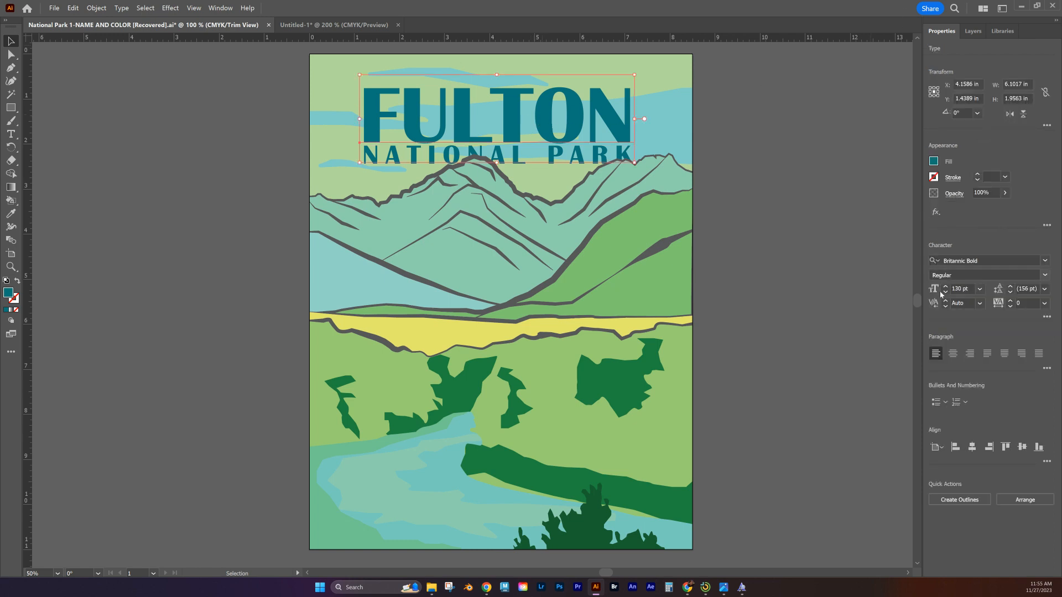
click(936, 212)
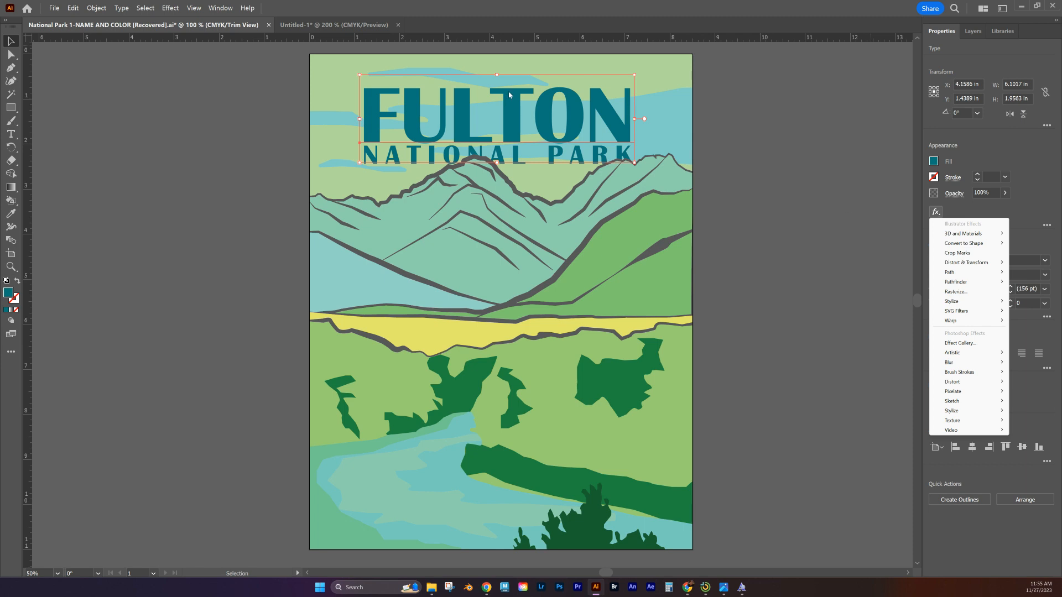
click(937, 212)
click(936, 212)
click(1035, 213)
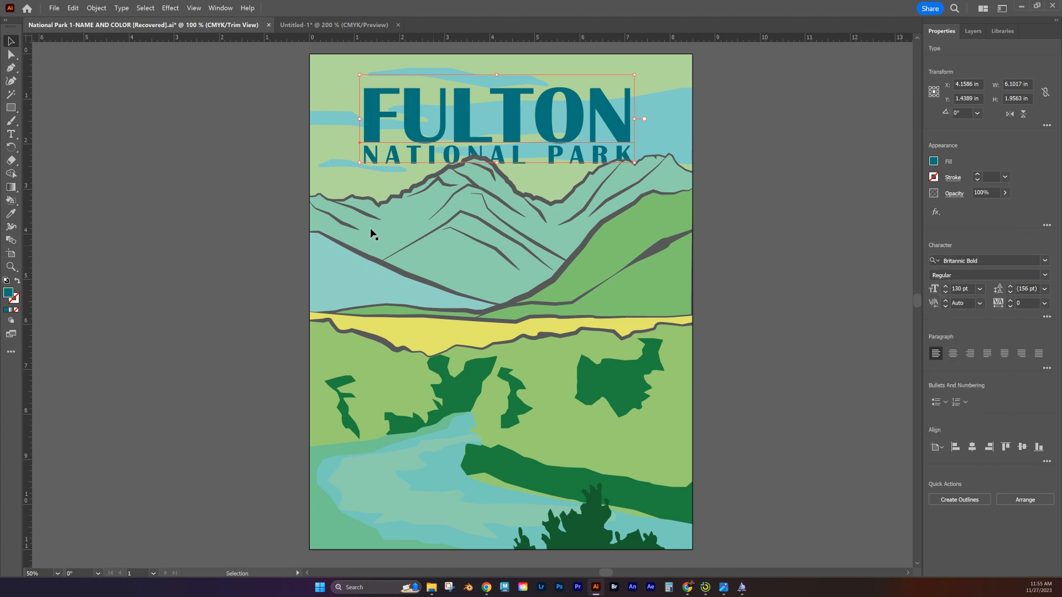